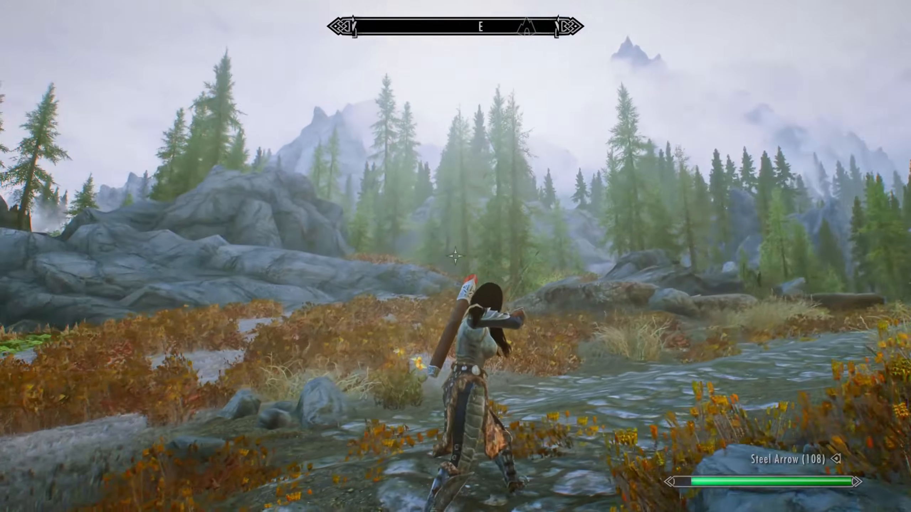
pyautogui.press('w')
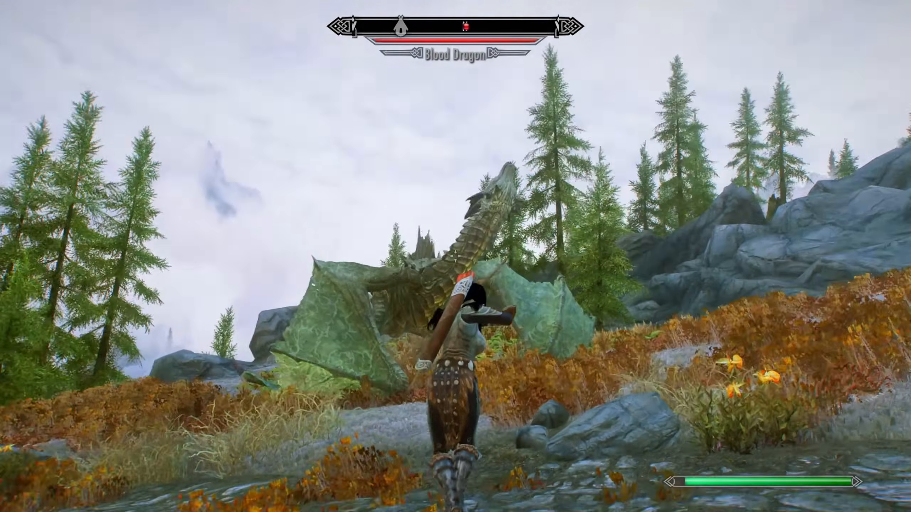
pyautogui.press('w')
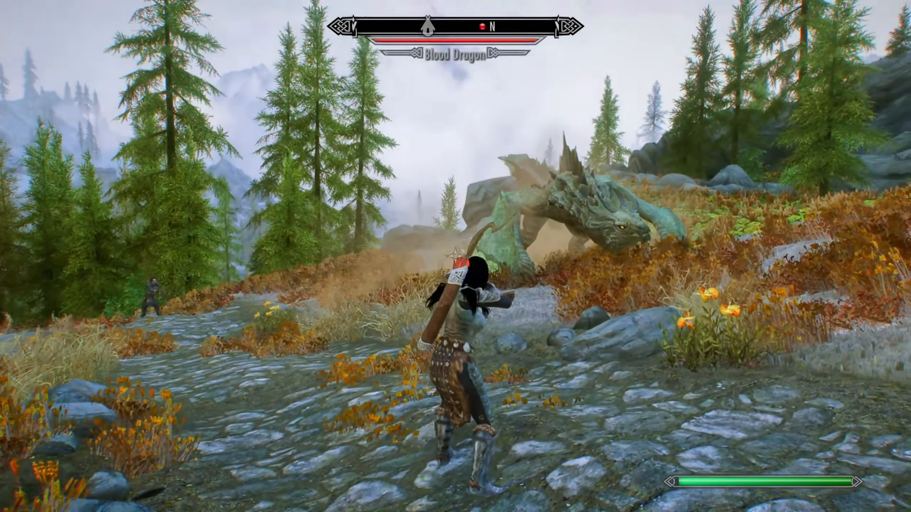
pyautogui.press('w')
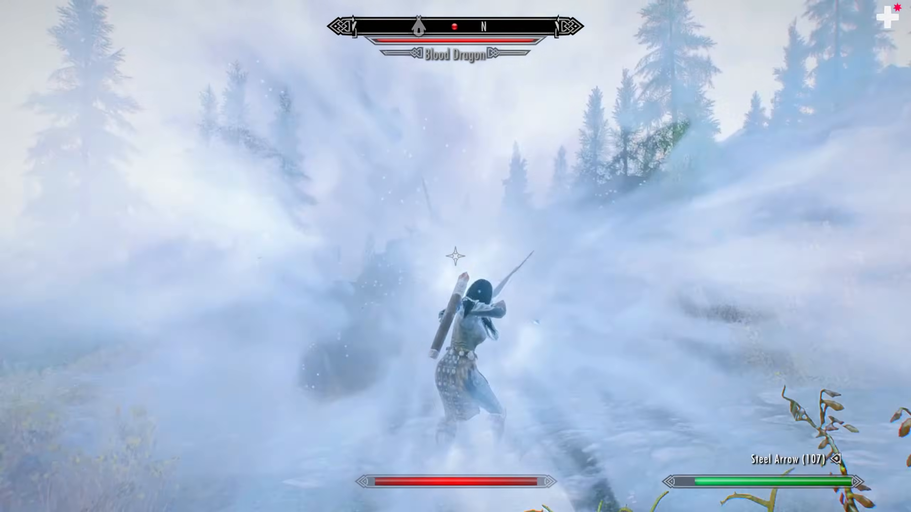
pyautogui.press('Tab')
pyautogui.press('d')
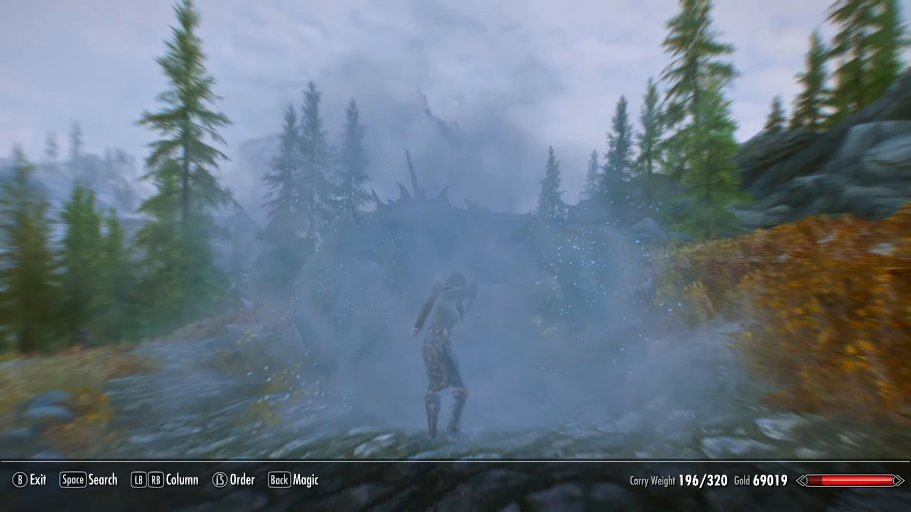
pyautogui.press('Up')
pyautogui.press('Up')
pyautogui.press('e')
pyautogui.press('Tab')
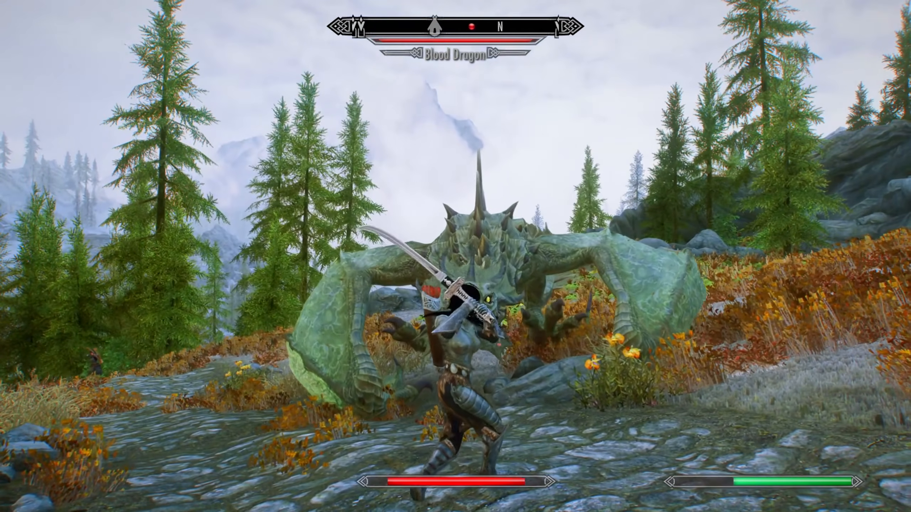
pyautogui.click(456, 256)
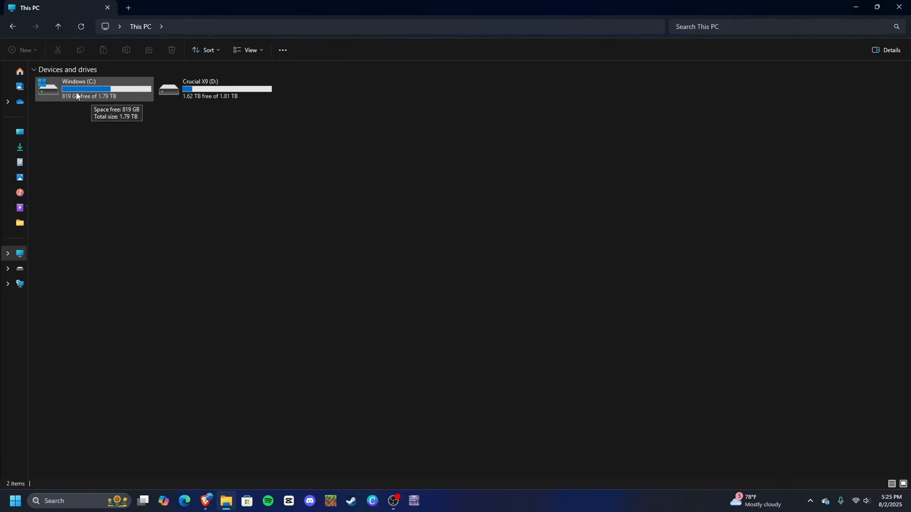
# Step: Open the default Steam games folder on the C: drive at Program Files (x86)\Steam\steamapps\common
pyautogui.doubleClick(96, 90)
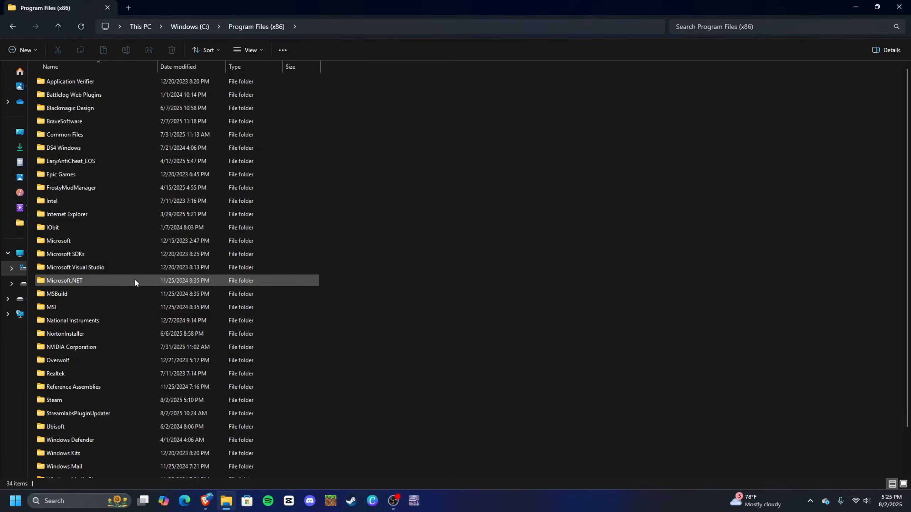
pyautogui.doubleClick(151, 402)
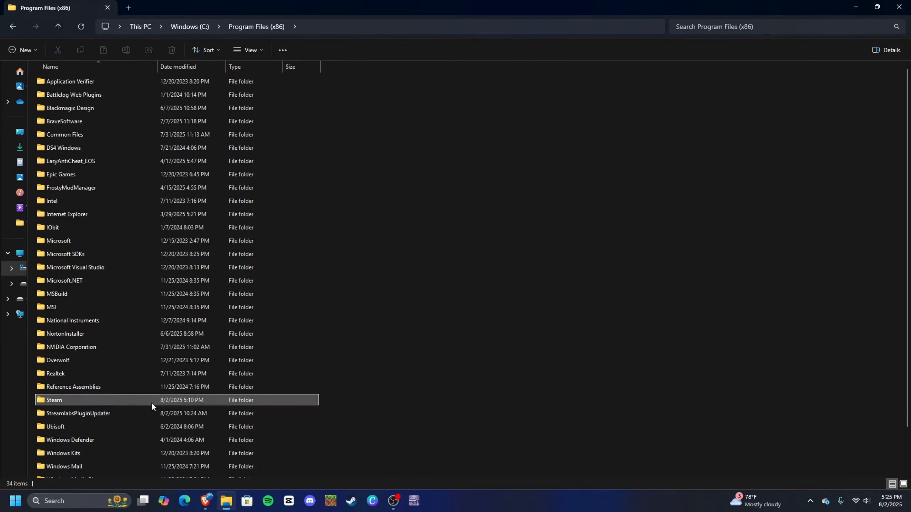
pyautogui.doubleClick(121, 295)
pyautogui.doubleClick(151, 85)
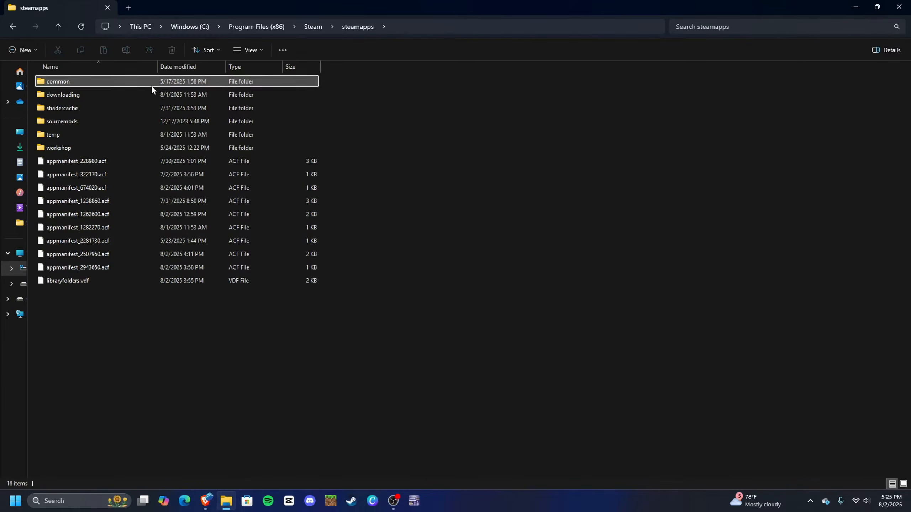
pyautogui.moveTo(391, 321); pyautogui.dragTo(247, 253)
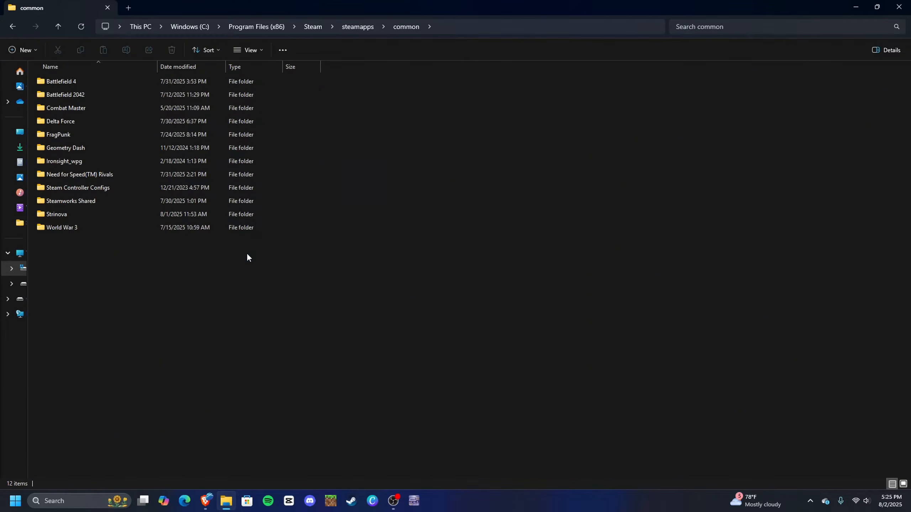
# Step: Open the Skyrim Special Edition folder on the D: drive under Steam Games\steamapps\common
pyautogui.click(134, 26)
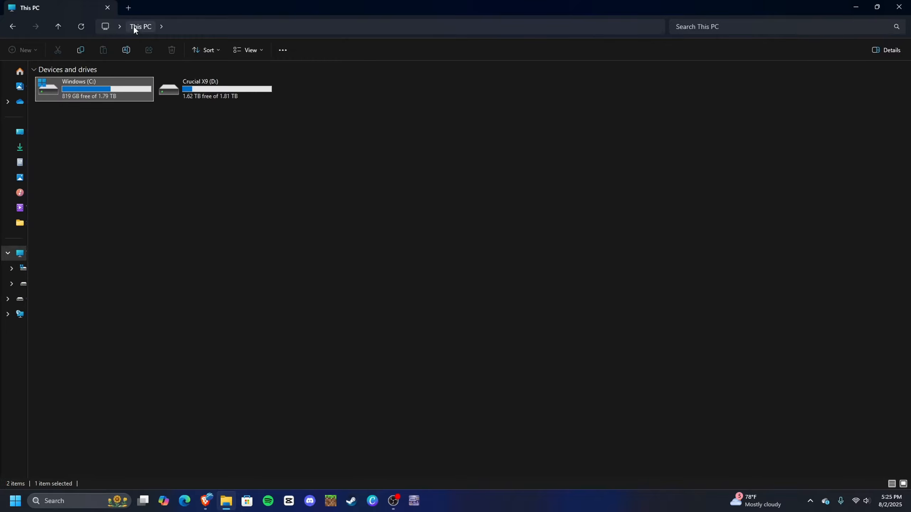
pyautogui.doubleClick(197, 90)
pyautogui.doubleClick(183, 176)
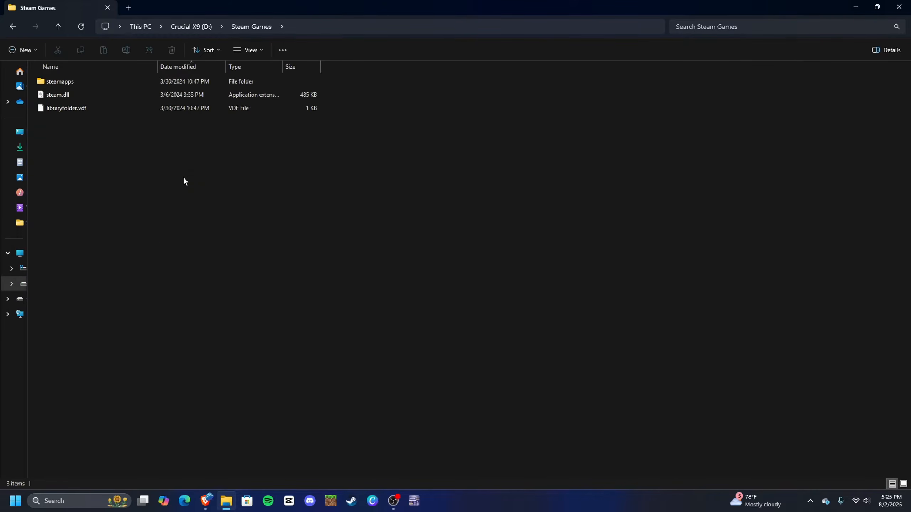
pyautogui.doubleClick(165, 81)
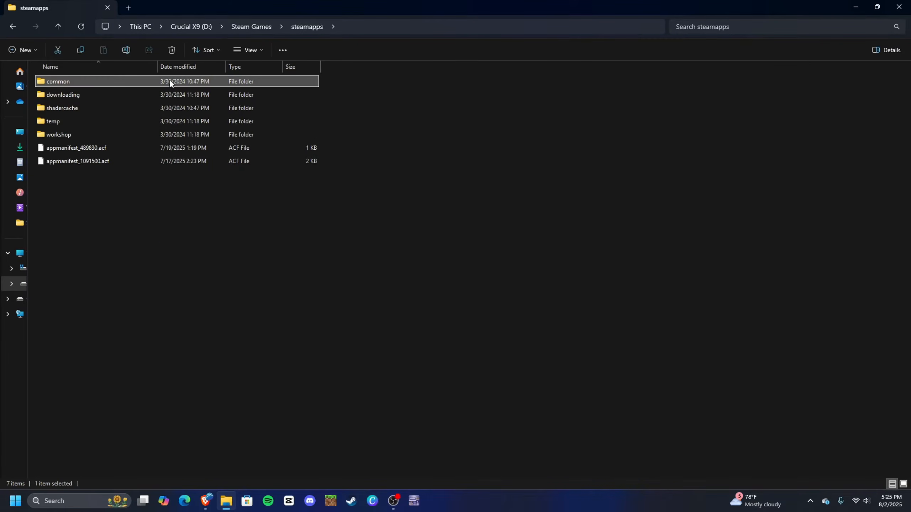
pyautogui.doubleClick(169, 81)
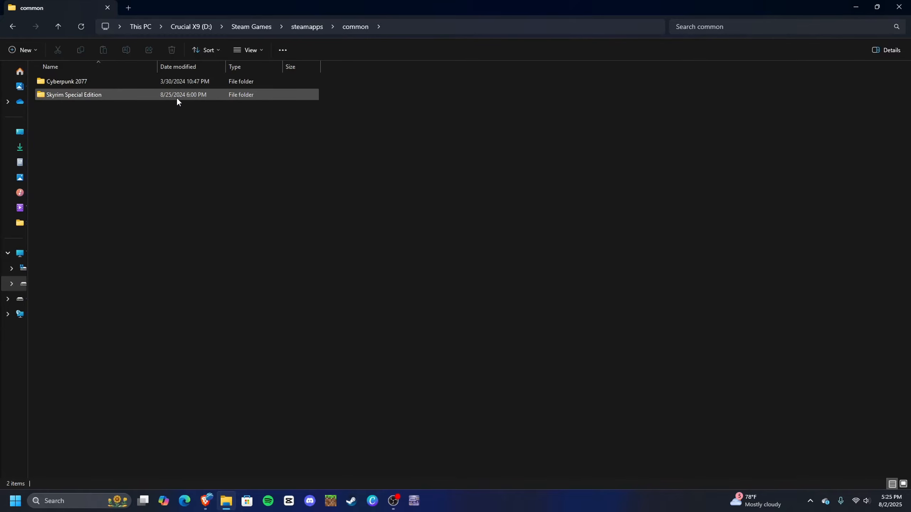
pyautogui.doubleClick(176, 97)
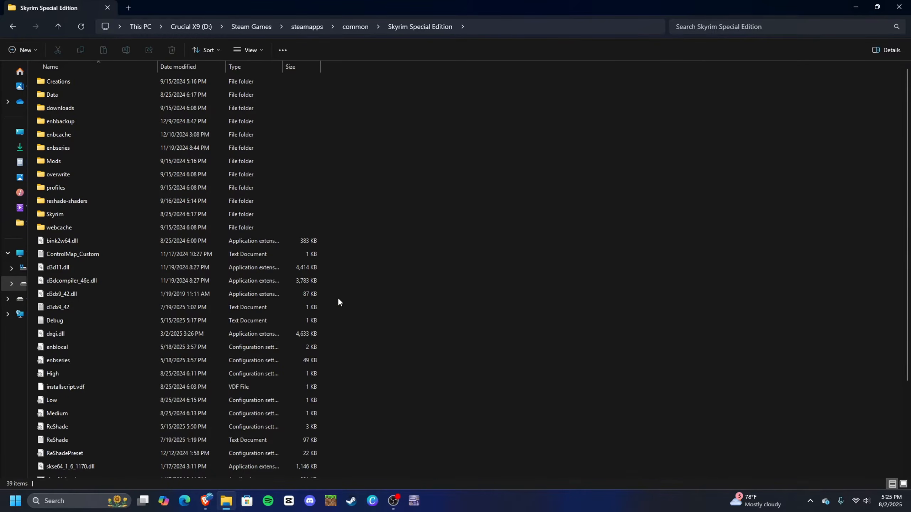
# Step: Open the properties of the SkyrimSE application and check its file version in the details
pyautogui.scroll(-3, 293, 303)
pyautogui.click(144, 406)
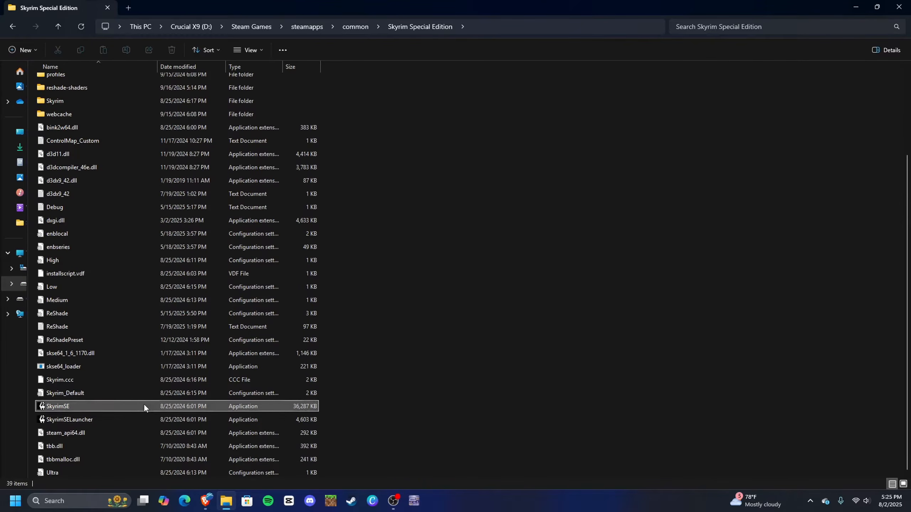
pyautogui.rightClick(182, 406)
pyautogui.click(406, 387)
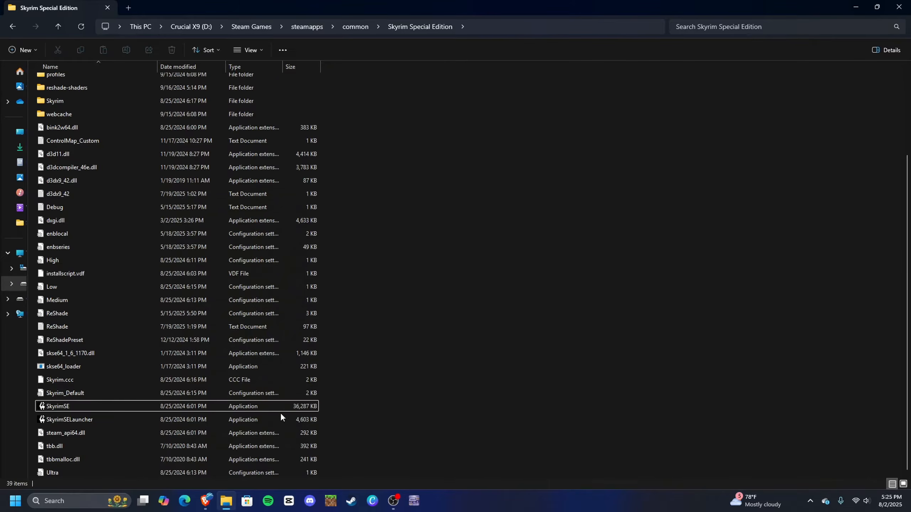
pyautogui.click(264, 406)
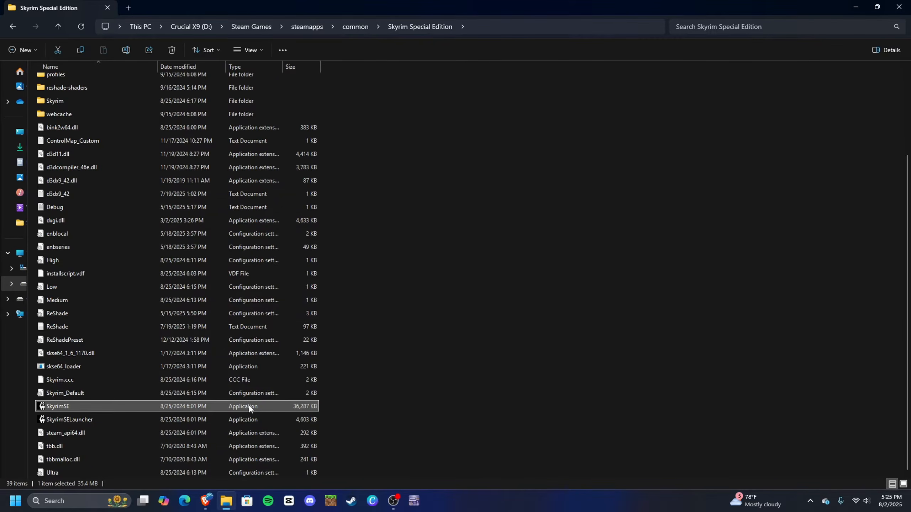
pyautogui.rightClick(249, 406)
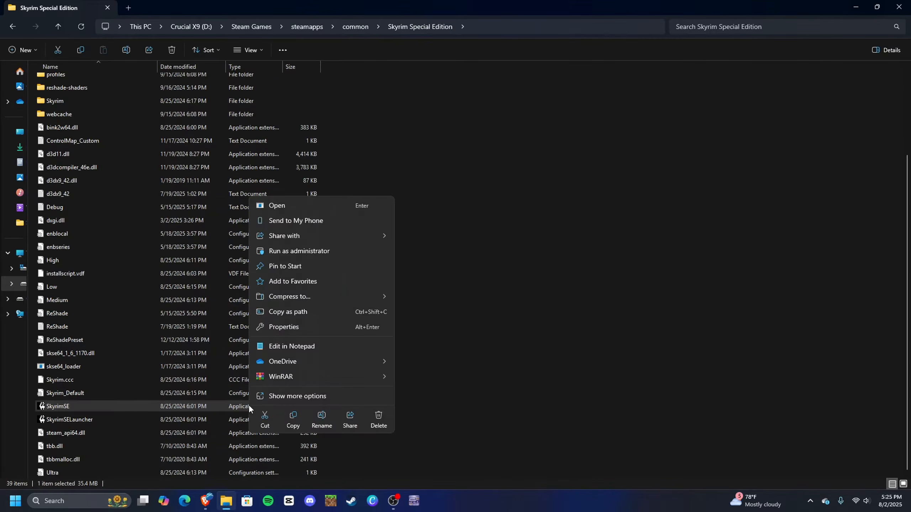
pyautogui.click(318, 328)
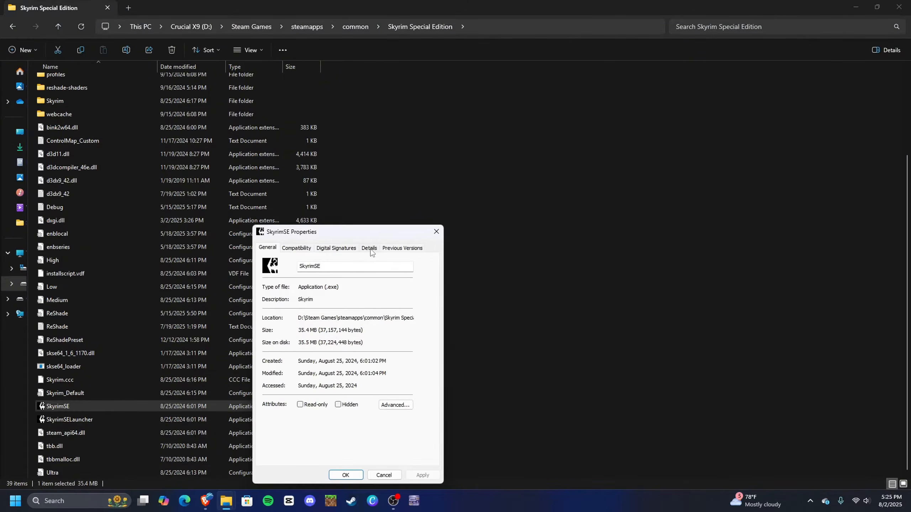
pyautogui.click(370, 250)
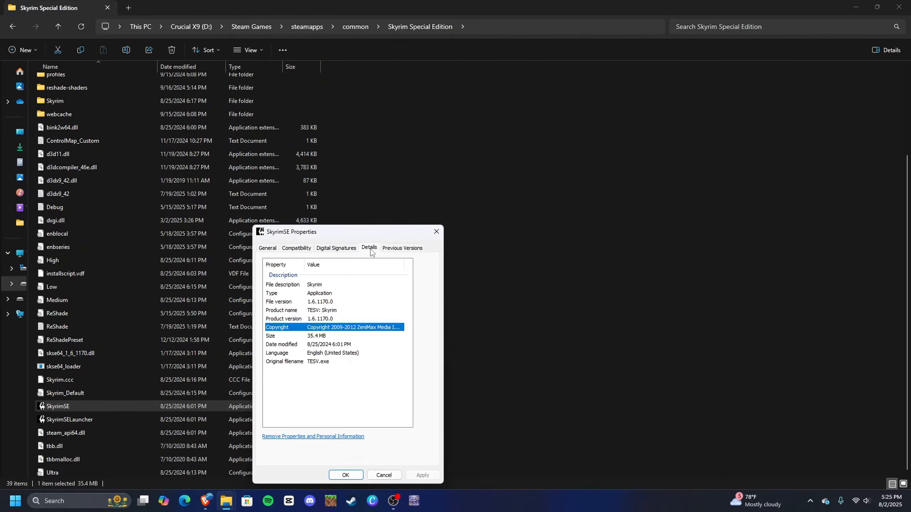
pyautogui.click(319, 302)
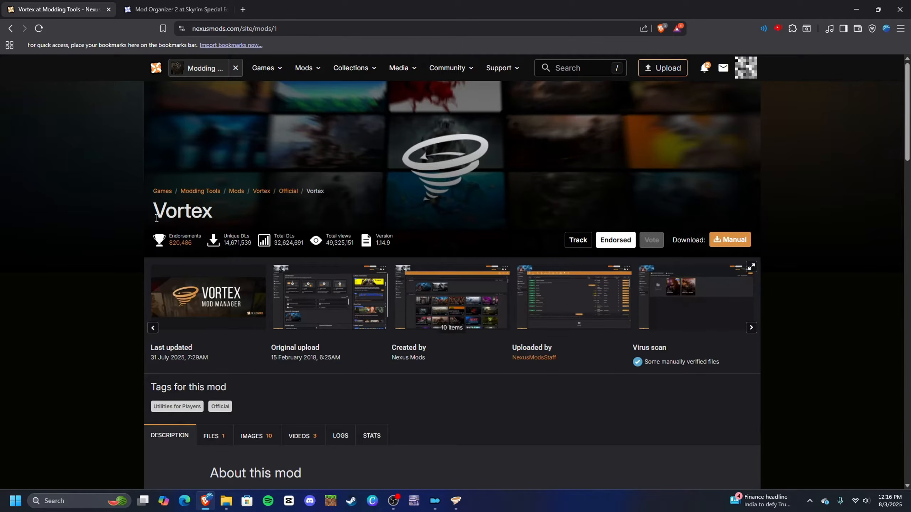
# Step: Compare the Vortex and Mod Organizer 2 pages on Nexus Mods, and enlarge Vortex's games-list screenshot
pyautogui.click(149, 3)
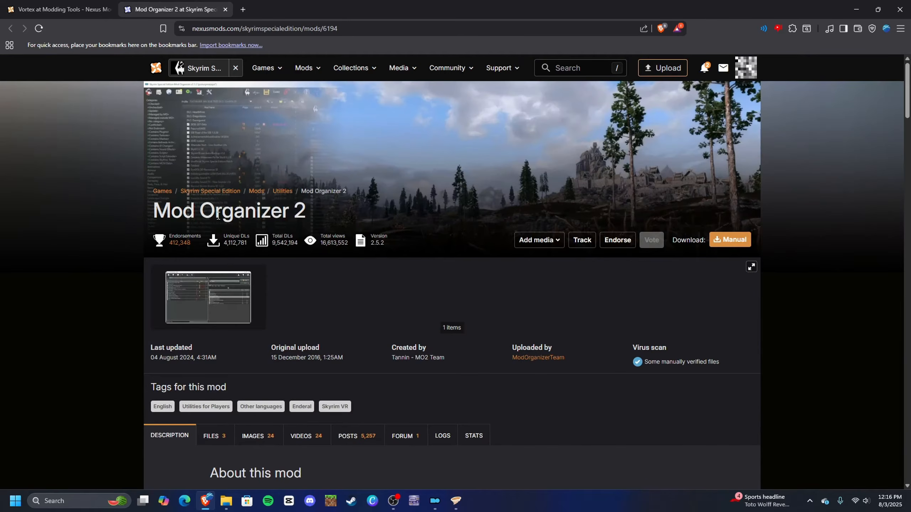
pyautogui.click(82, 8)
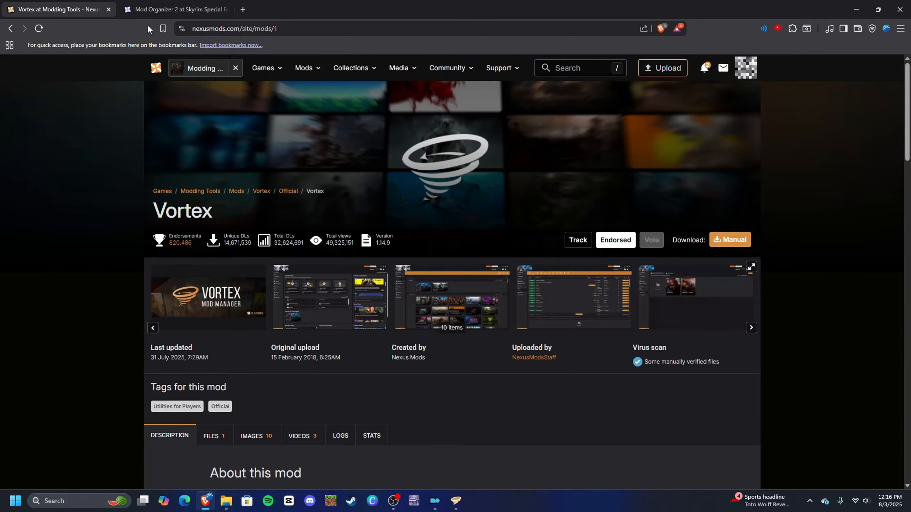
pyautogui.click(154, 11)
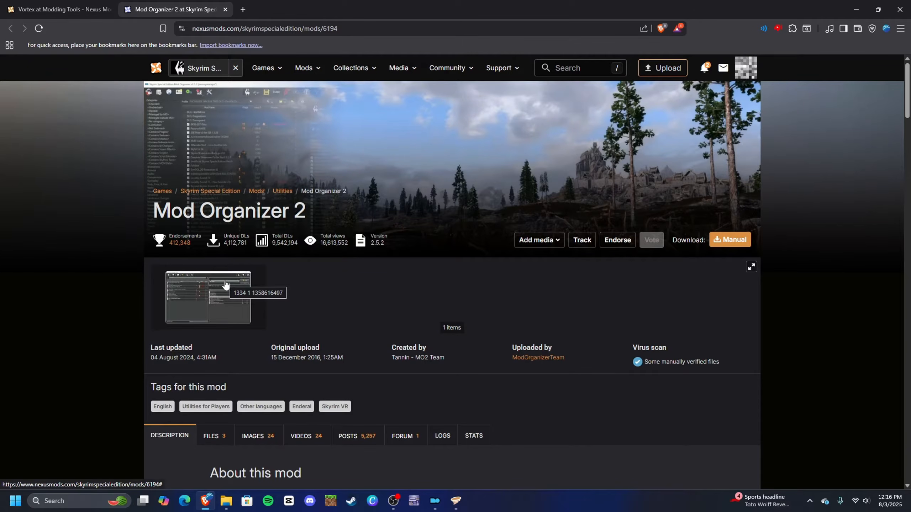
pyautogui.click(61, 10)
pyautogui.click(157, 4)
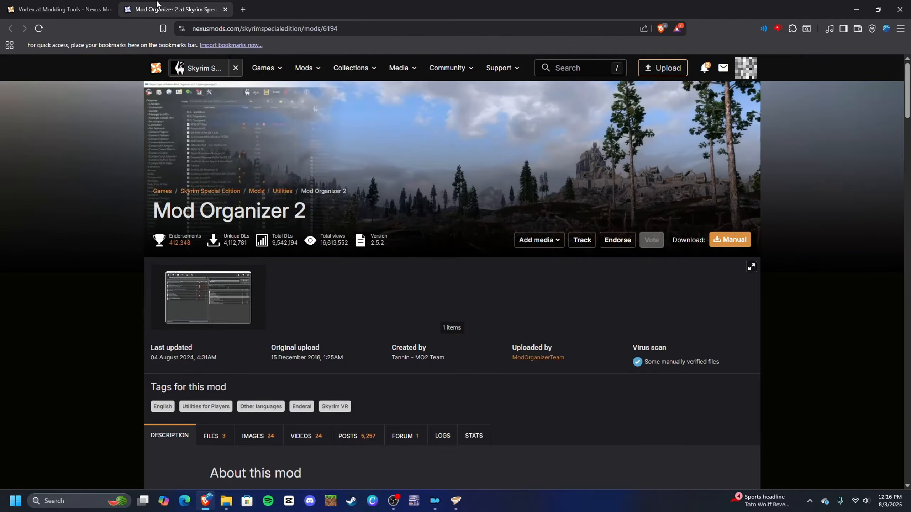
pyautogui.click(59, 9)
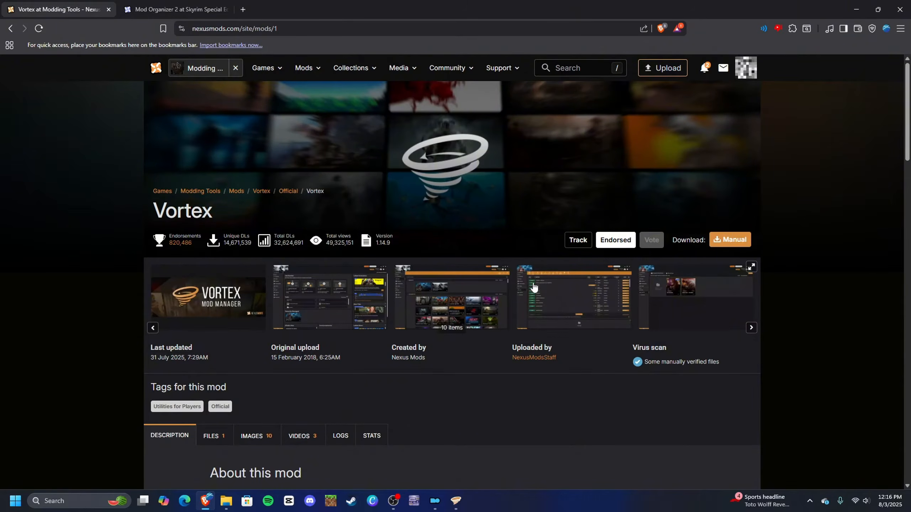
pyautogui.click(465, 302)
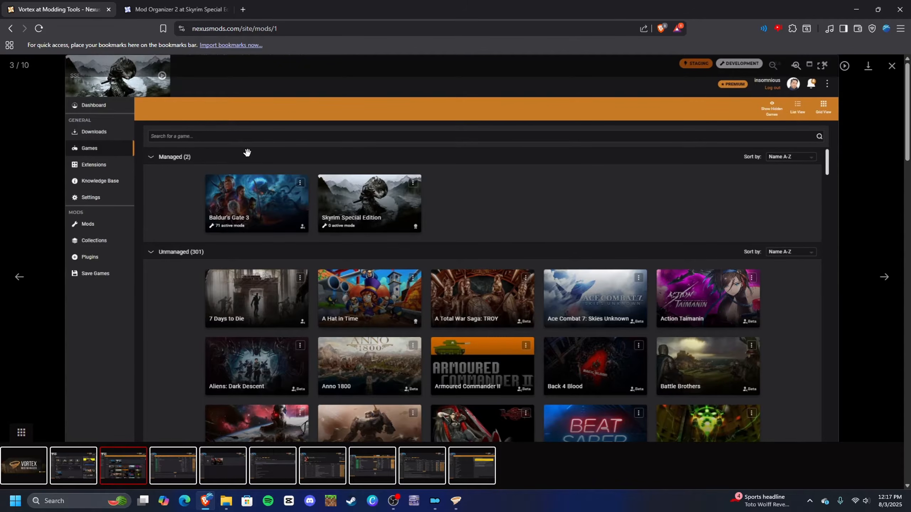
# Step: Switch to the Vortex app, search its games for "skyrim", and view the Cyberpunk 2077 mods list
pyautogui.click(455, 502)
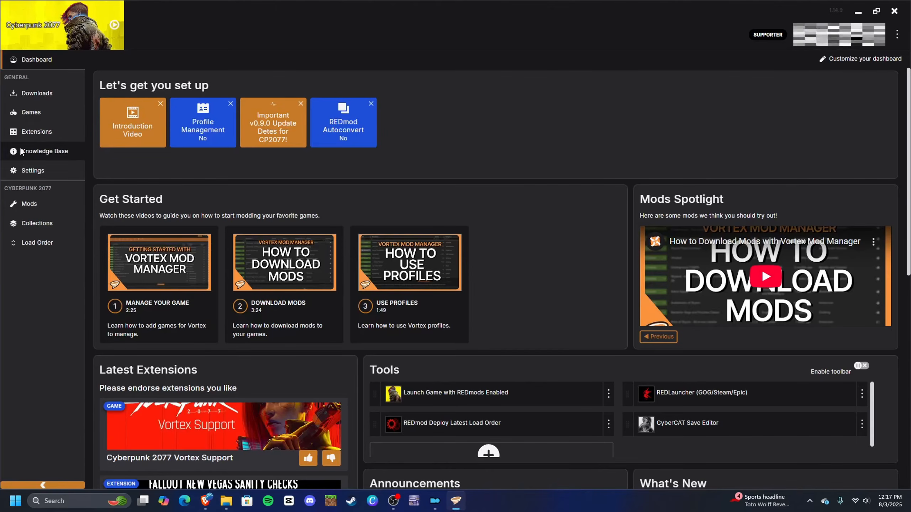
pyautogui.click(53, 118)
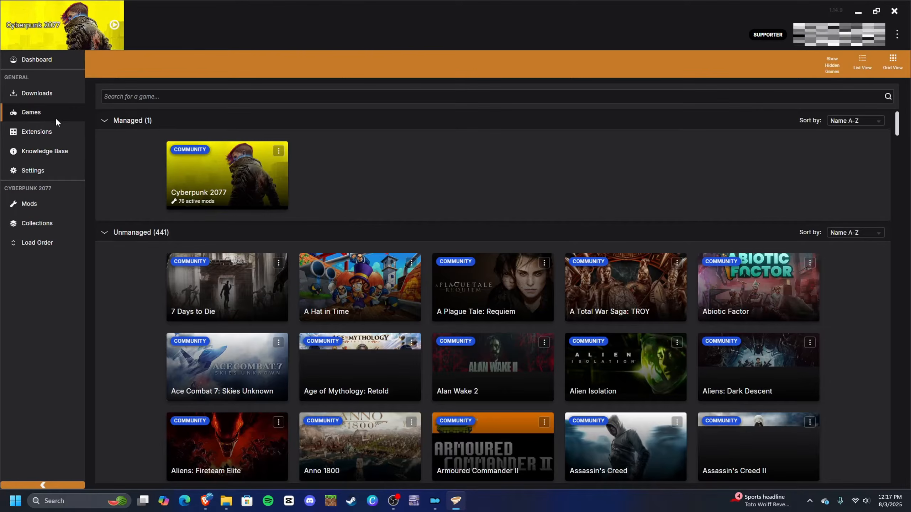
pyautogui.click(226, 97)
pyautogui.write('skyrim')
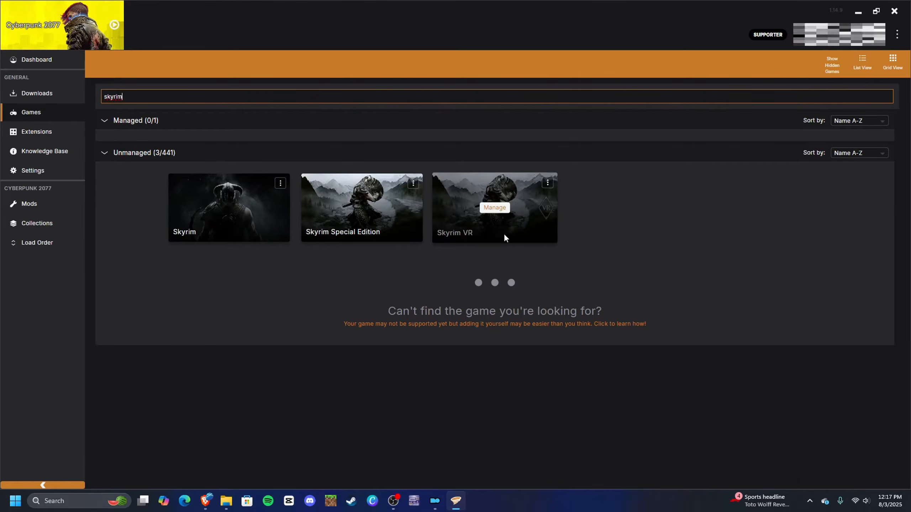
pyautogui.moveTo(356, 224)
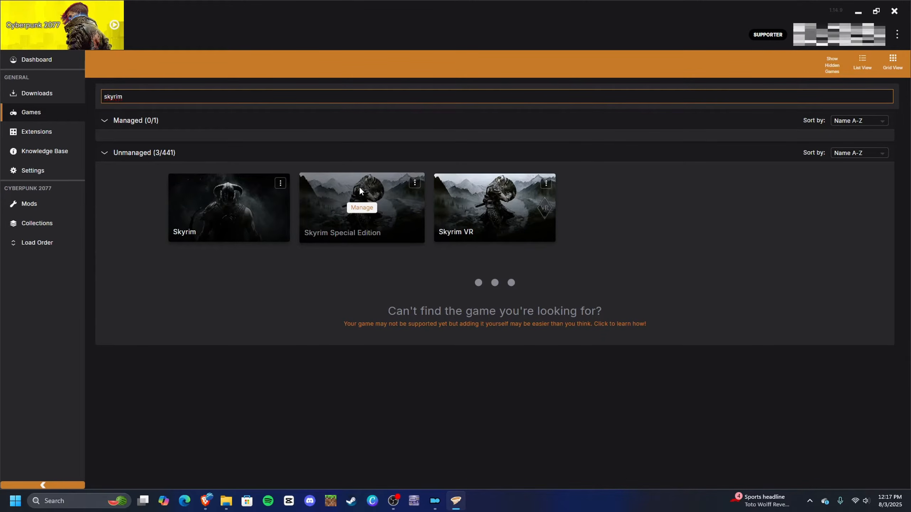
pyautogui.click(68, 202)
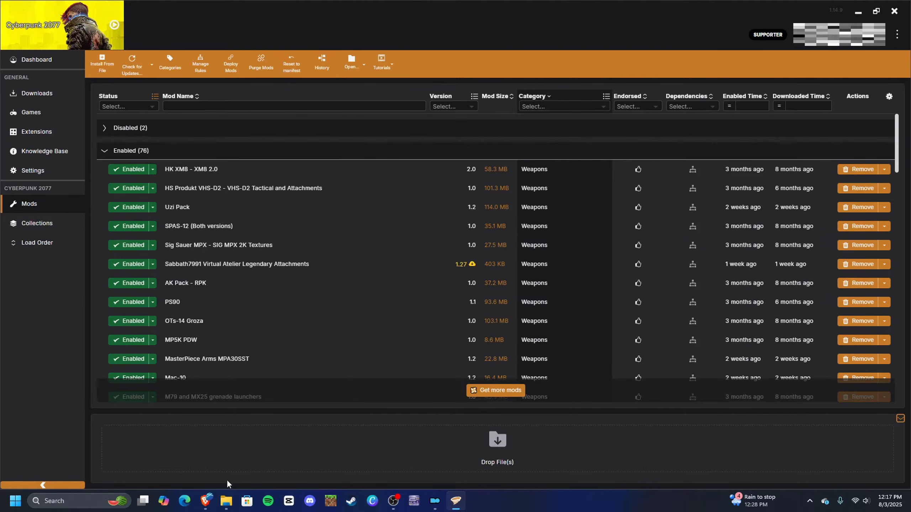
# Step: Switch back to the browser and view the BG3 Essentials collection image in the Vortex page's gallery
pyautogui.click(203, 501)
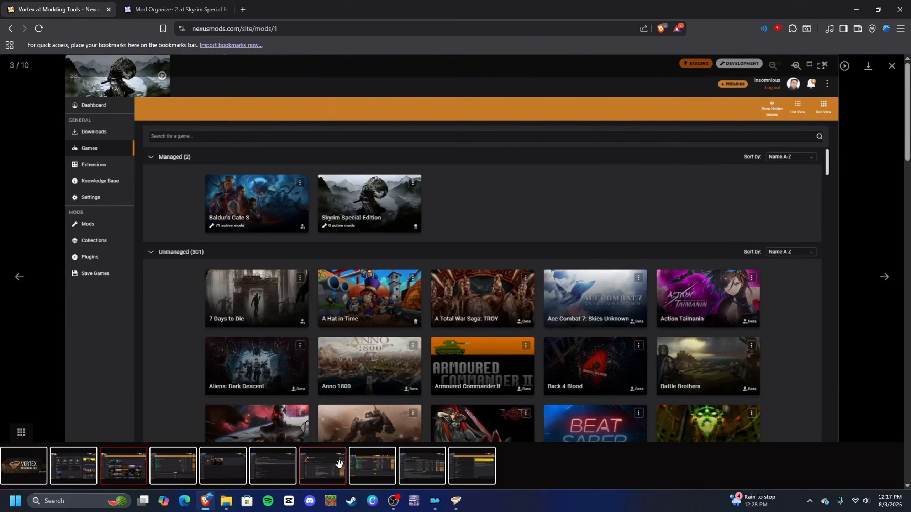
pyautogui.click(323, 465)
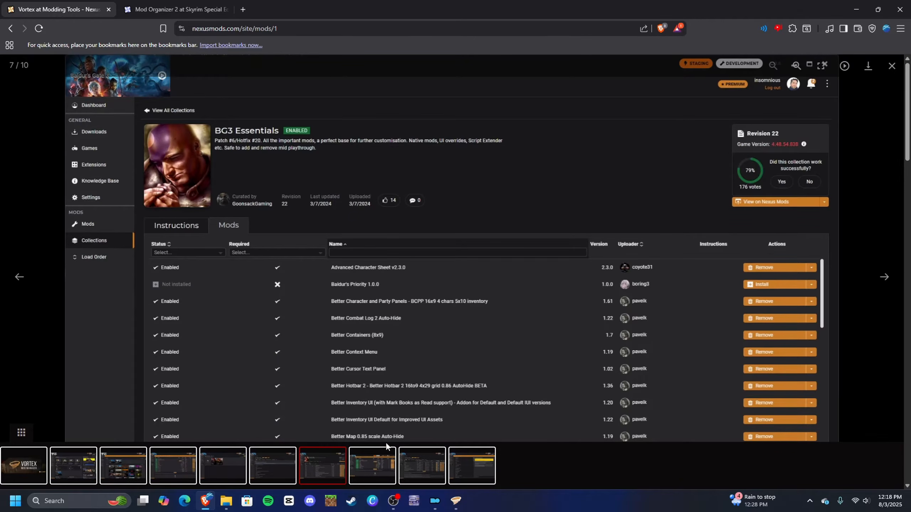
# Step: View the Baldur's Gate 3 mods list image in the Vortex page's gallery, and switch to the Vortex app to view Cyberpunk 2077's load order
pyautogui.click(366, 465)
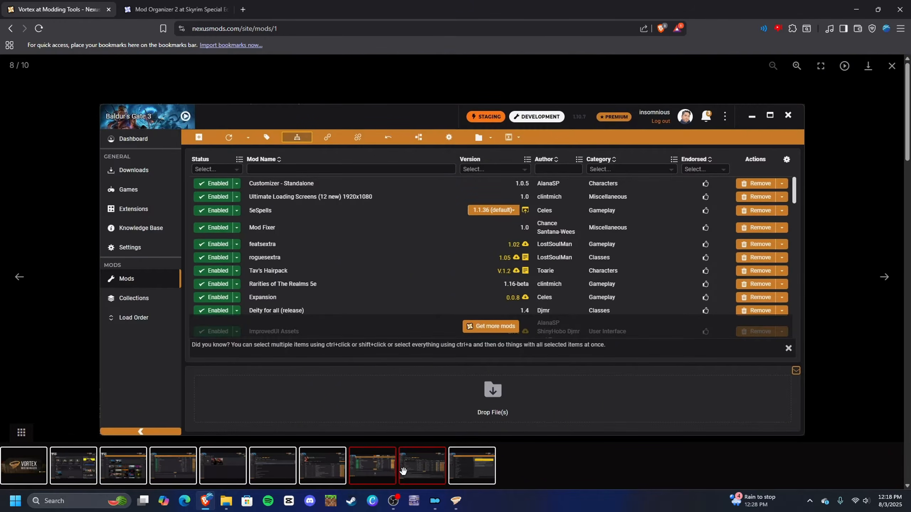
pyautogui.click(322, 466)
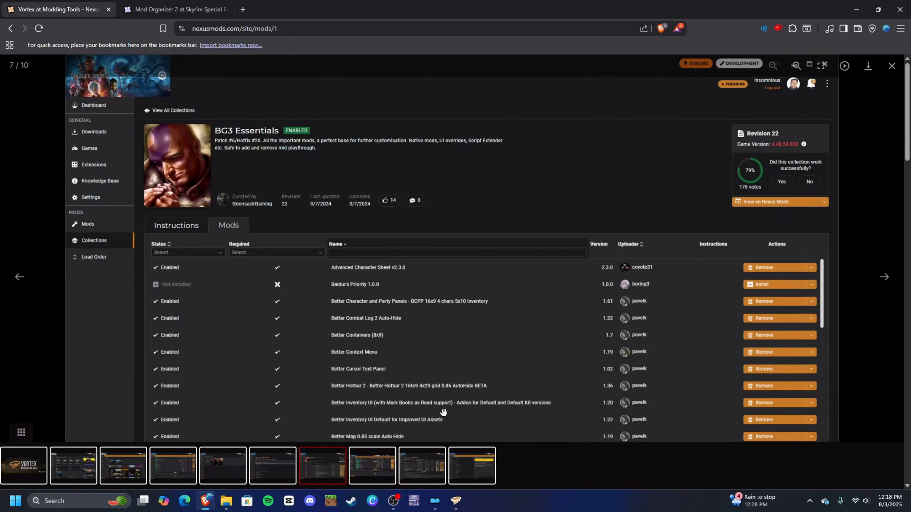
pyautogui.click(456, 504)
pyautogui.click(60, 243)
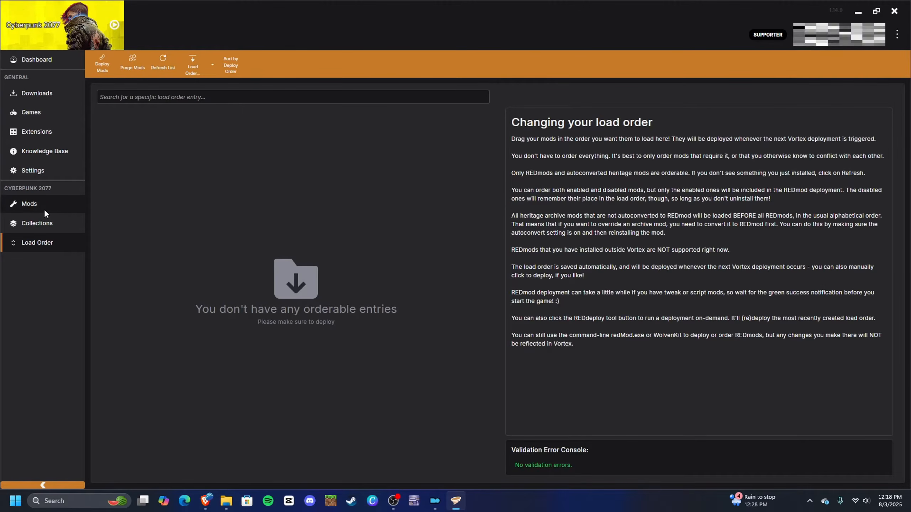
# Step: Switch to the Mod Organizer 2 page in the browser, and examine the mod list's priority order in the Mod Organizer 2 app
pyautogui.click(205, 501)
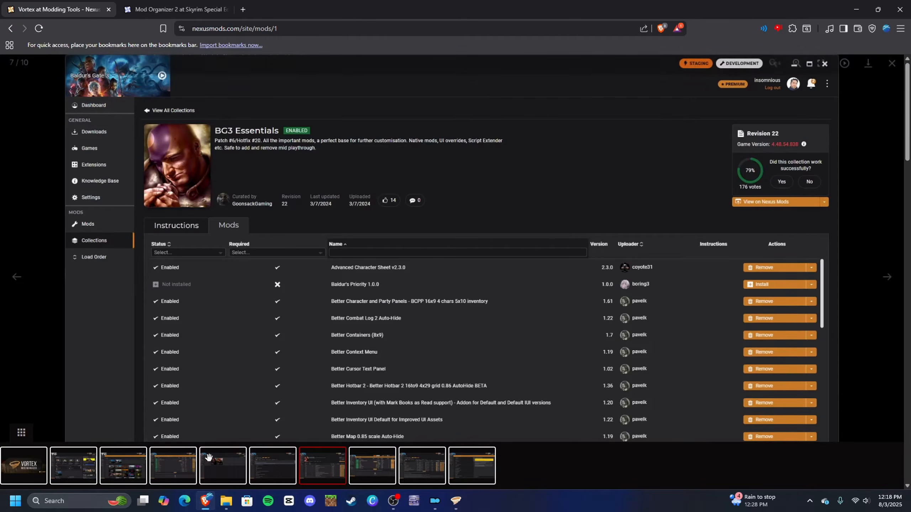
pyautogui.click(183, 9)
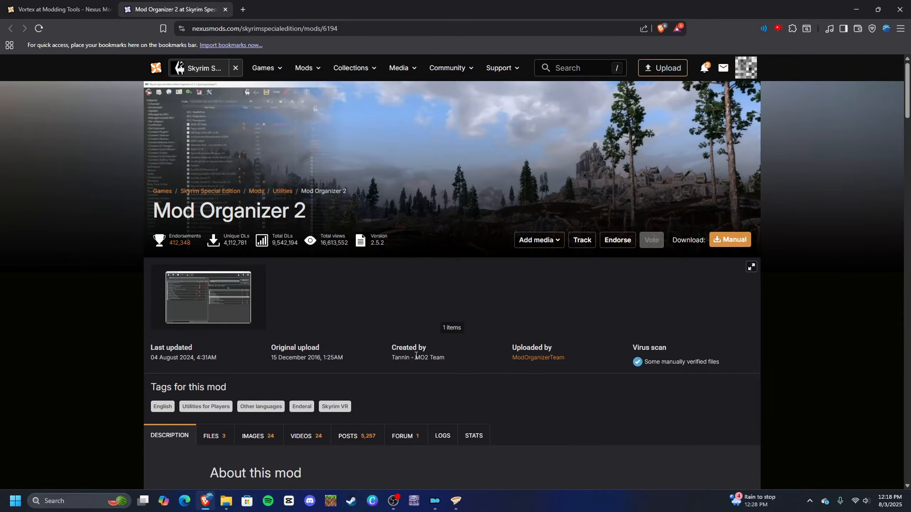
pyautogui.click(435, 501)
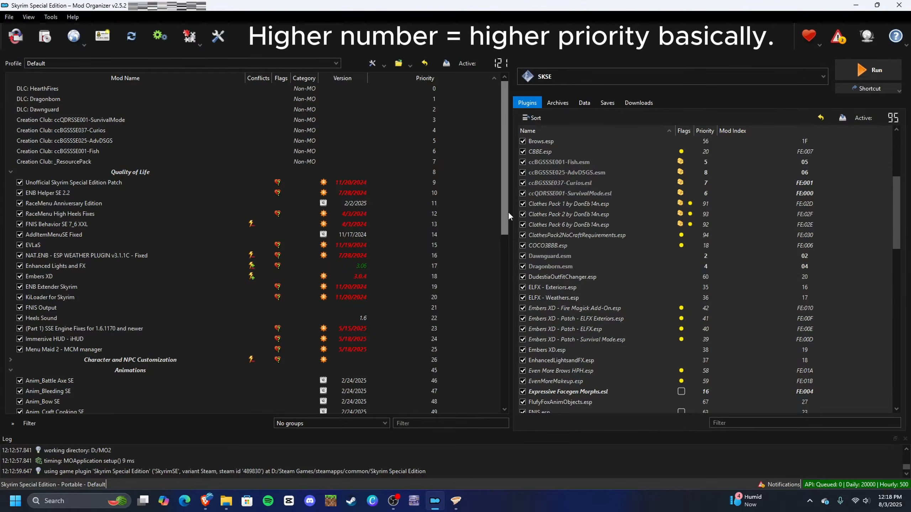
pyautogui.moveTo(506, 197); pyautogui.dragTo(505, 384)
pyautogui.click(444, 389)
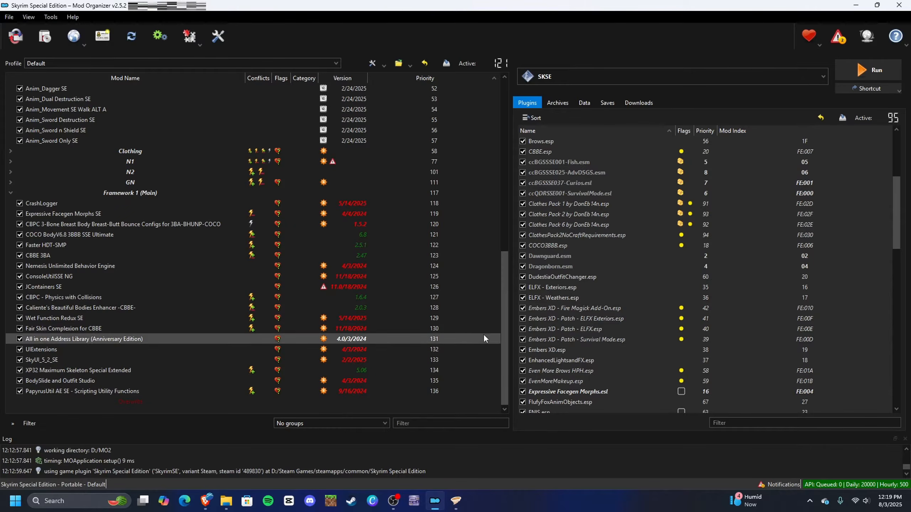
pyautogui.moveTo(504, 337); pyautogui.dragTo(507, 361)
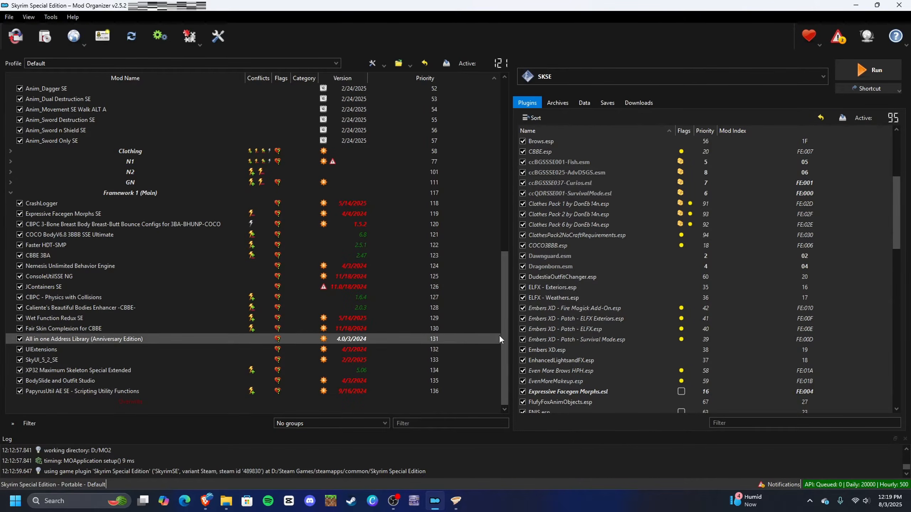
pyautogui.moveTo(502, 337); pyautogui.dragTo(492, 150)
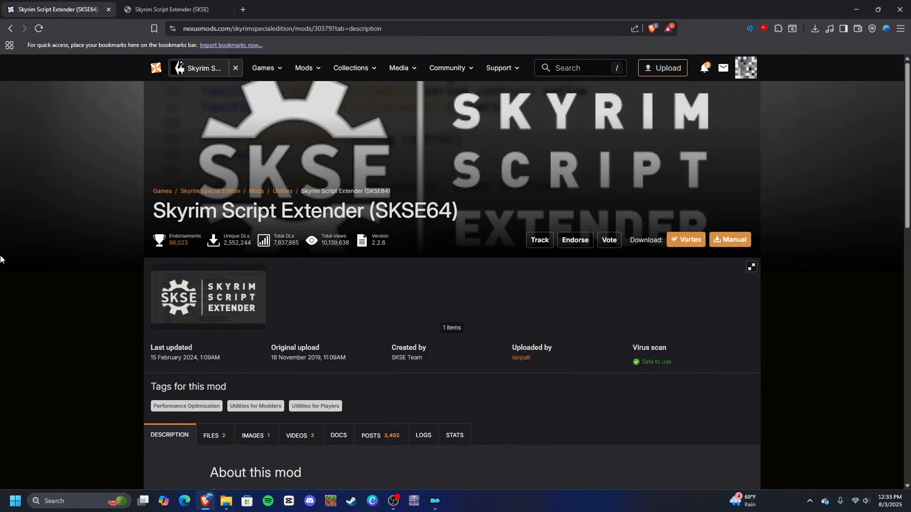
# Step: Read the SKSE64 description on Nexus Mods, highlighting the sentence about starting the game from skse64_loader.exe
pyautogui.scroll(-10, 1, 259)
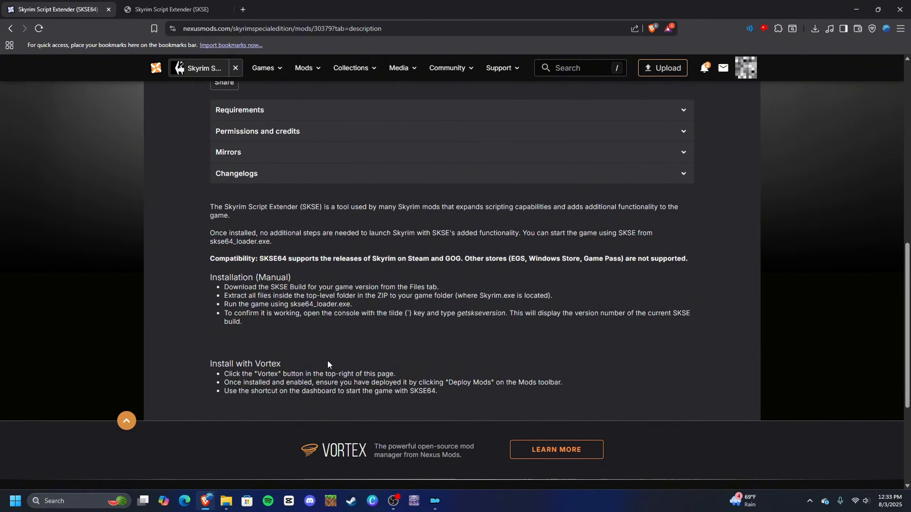
pyautogui.scroll(2, 327, 360)
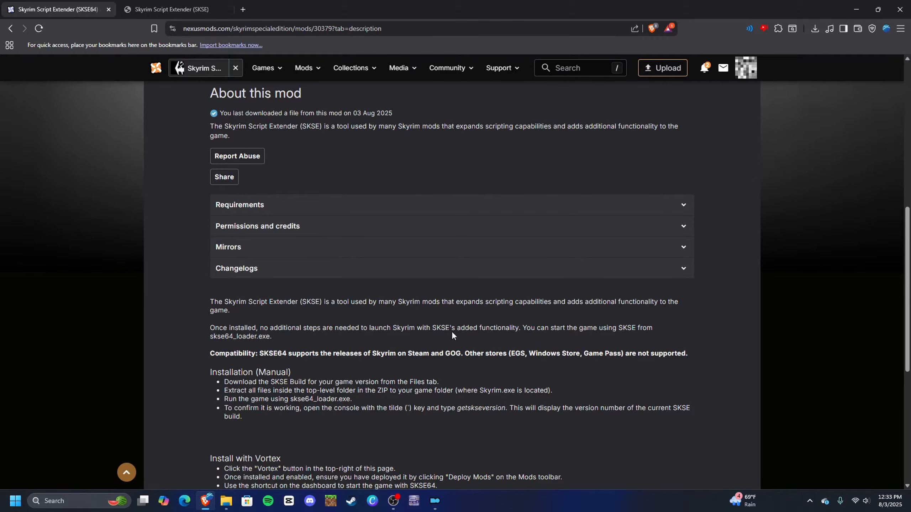
pyautogui.moveTo(524, 329); pyautogui.dragTo(657, 343)
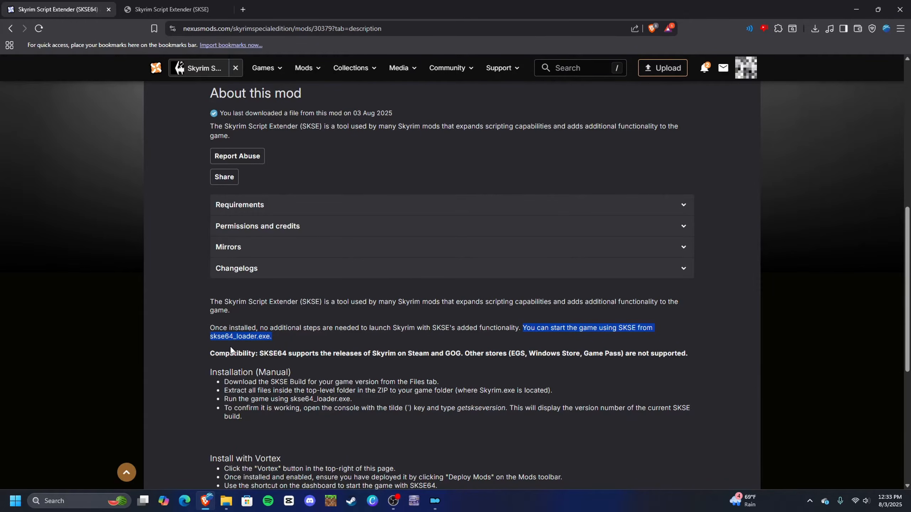
pyautogui.click(230, 346)
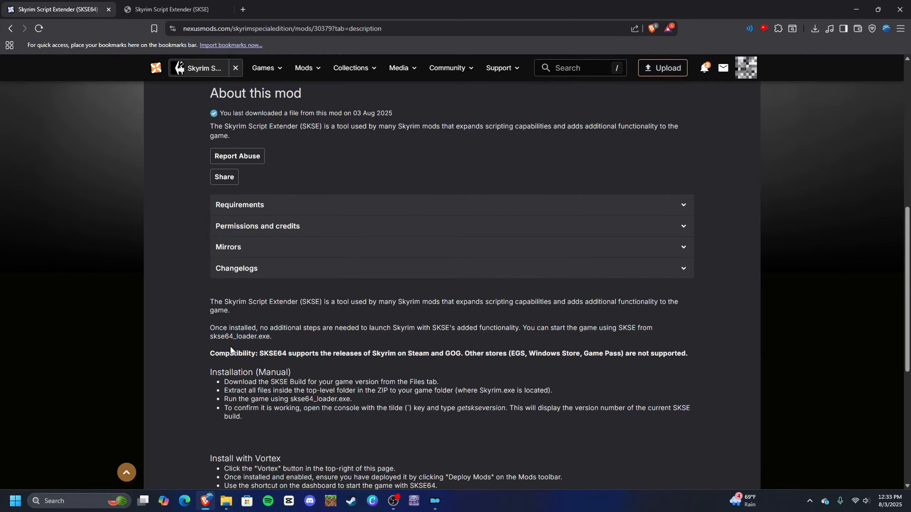
# Step: Review the SKSE64 page's Vortex and manual installation instructions, and check the compatibility note about supported stores
pyautogui.scroll(-3, 230, 347)
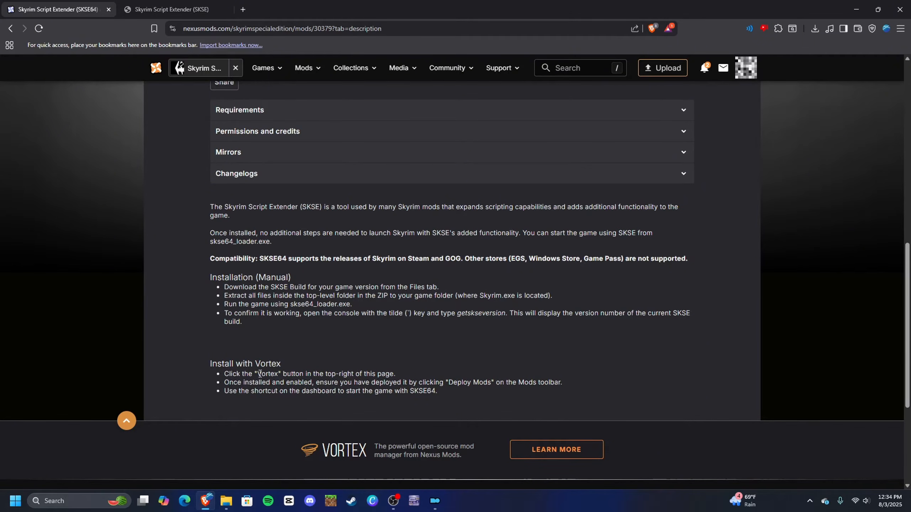
pyautogui.scroll(10, 407, 352)
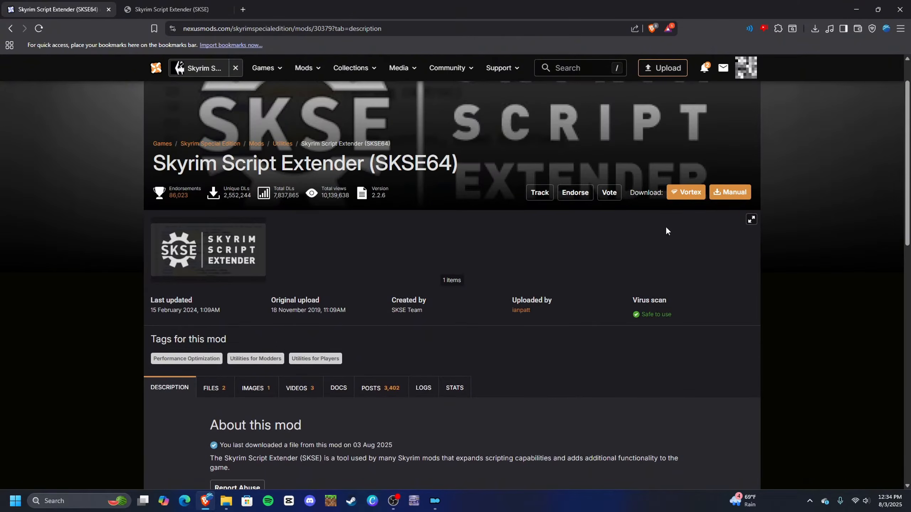
pyautogui.scroll(-10, 493, 323)
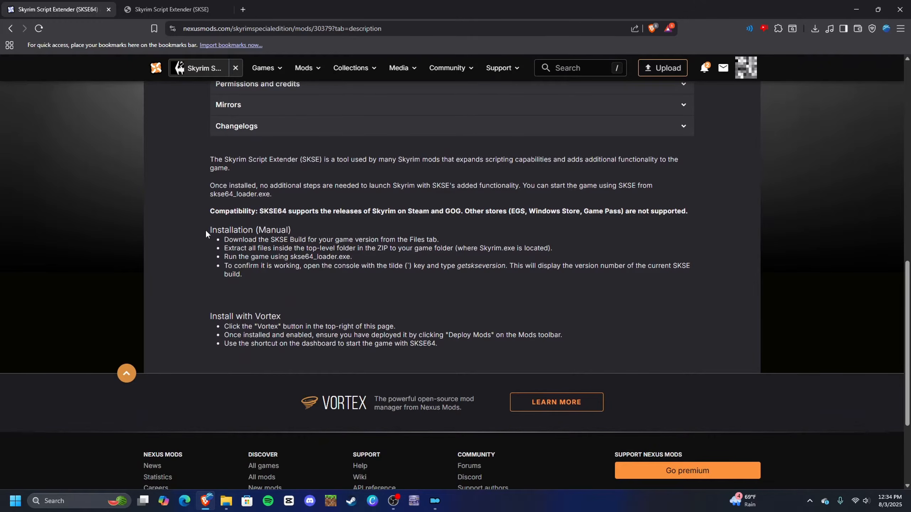
pyautogui.moveTo(207, 231); pyautogui.dragTo(296, 229)
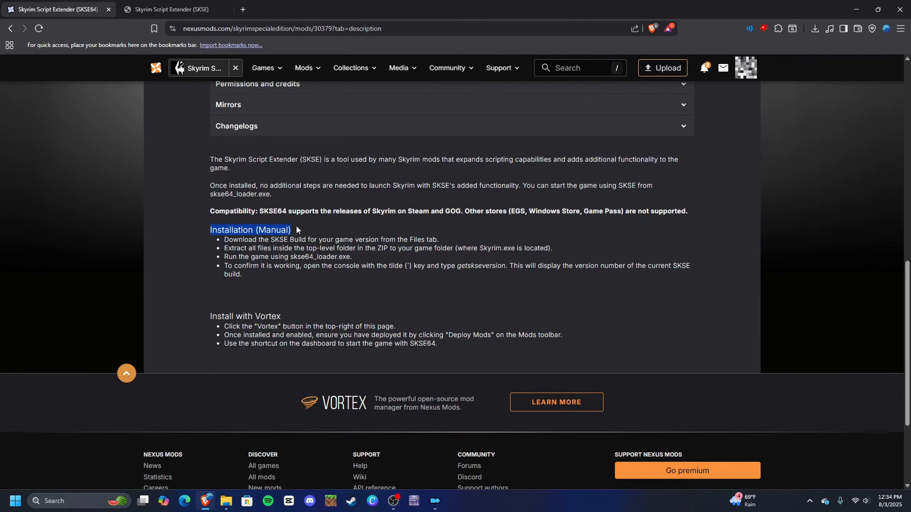
pyautogui.click(297, 229)
pyautogui.scroll(2, 297, 229)
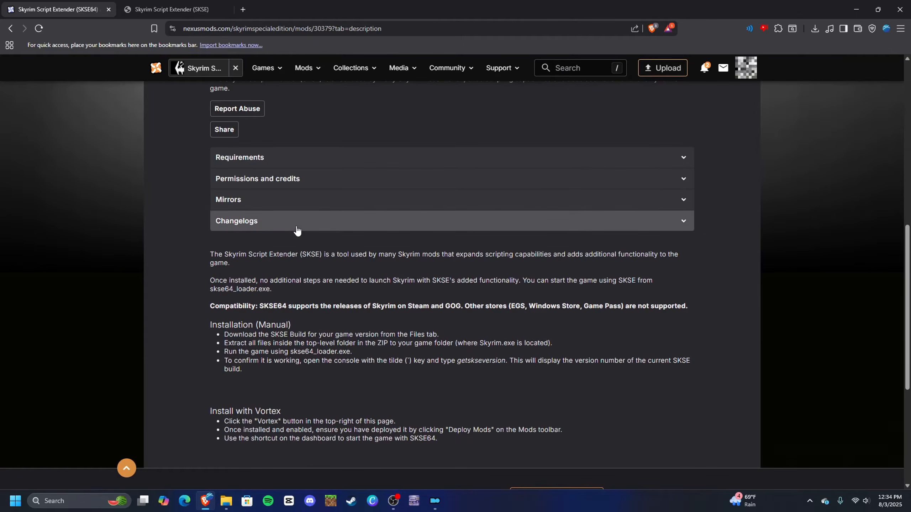
pyautogui.moveTo(210, 306); pyautogui.dragTo(236, 304)
pyautogui.click(236, 304)
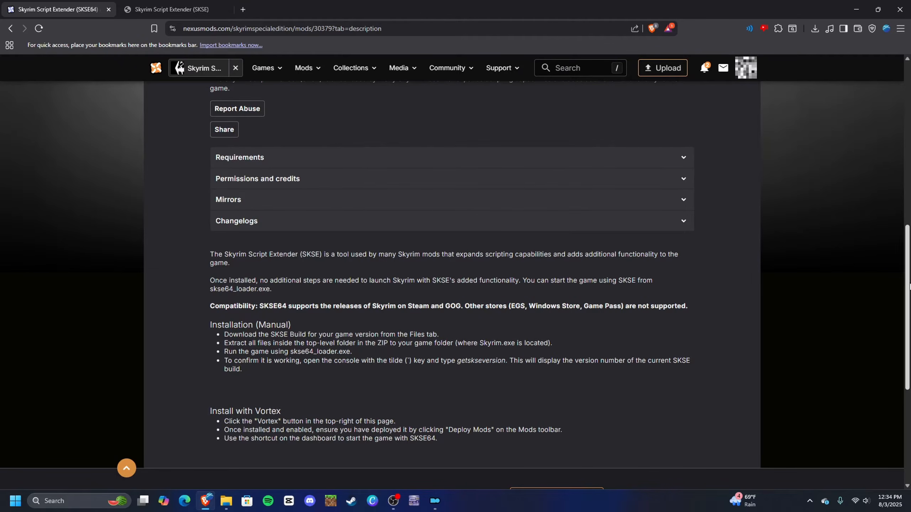
# Step: Open the SKSE64 mod's files and check the game versions supported by the Steam and GOG main files
pyautogui.scroll(5, 910, 286)
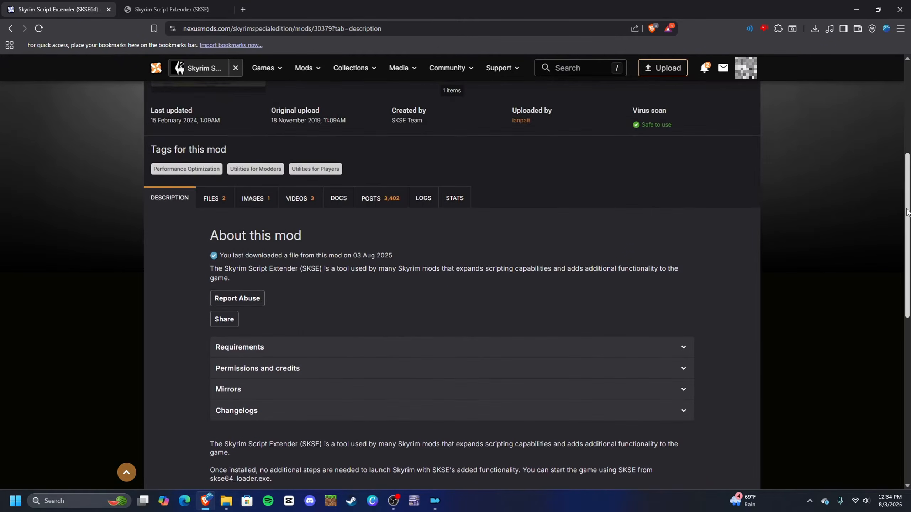
pyautogui.click(207, 198)
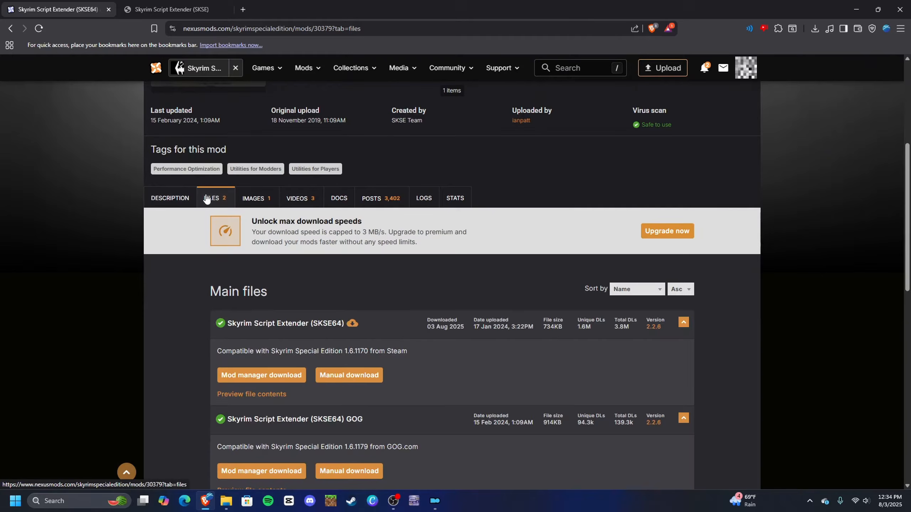
pyautogui.scroll(-4, 238, 323)
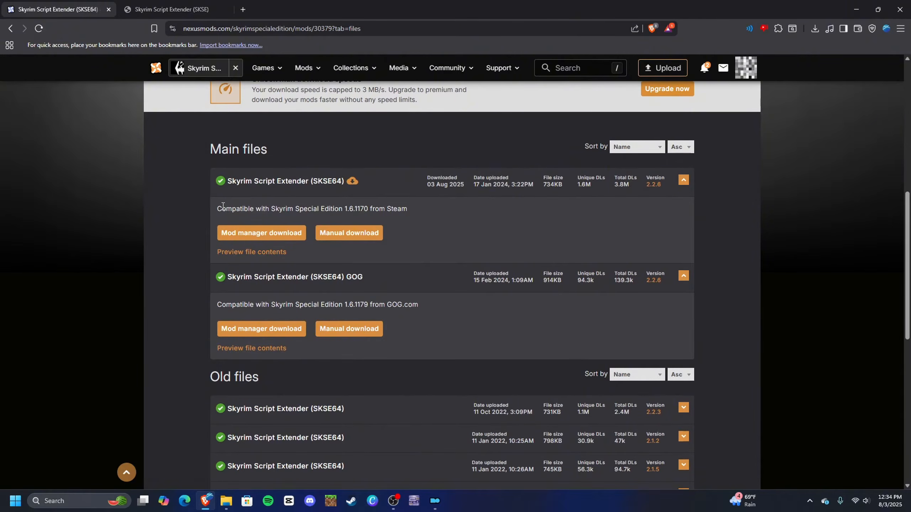
pyautogui.moveTo(216, 210); pyautogui.dragTo(413, 210)
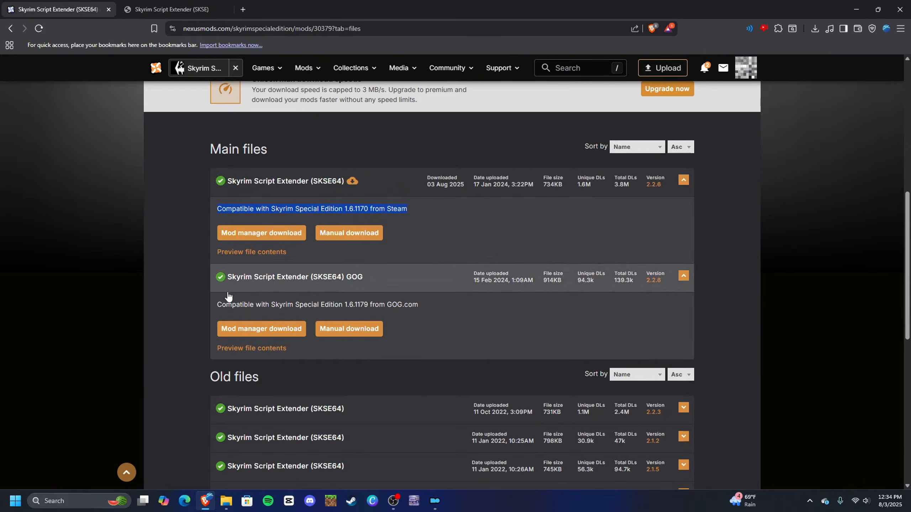
pyautogui.moveTo(259, 304); pyautogui.dragTo(419, 307)
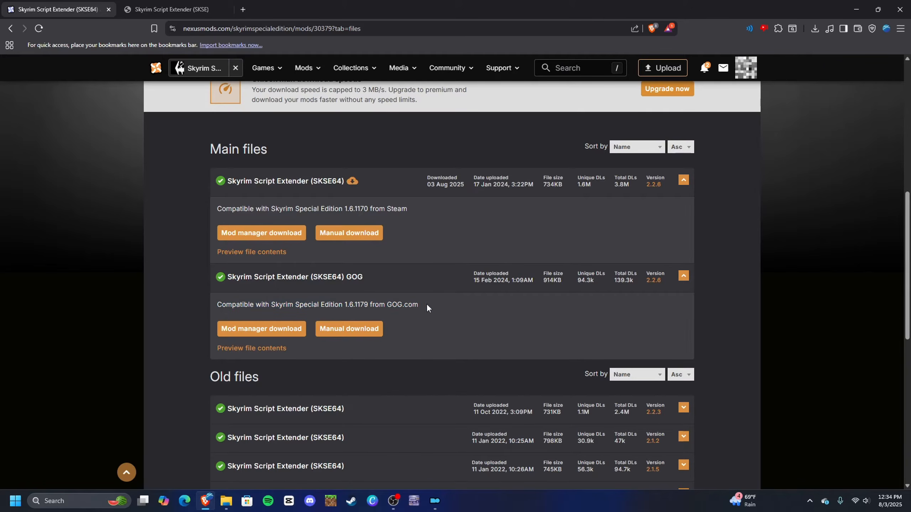
# Step: Switch to the SKSE website at skse.silverlock.org and compare the Anniversary Edition and Special Edition builds, including the Special Edition note
pyautogui.click(167, 9)
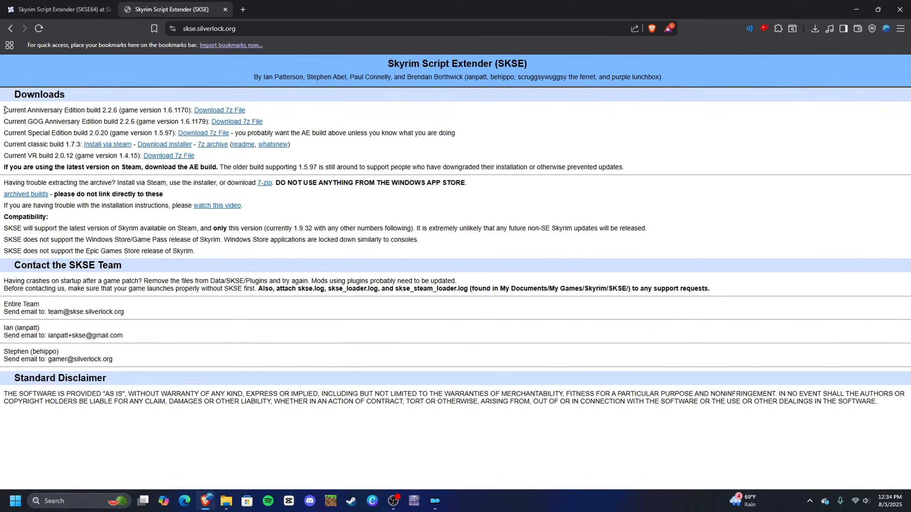
pyautogui.moveTo(6, 110); pyautogui.dragTo(195, 107)
pyautogui.click(35, 131)
pyautogui.moveTo(4, 110); pyautogui.dragTo(191, 111)
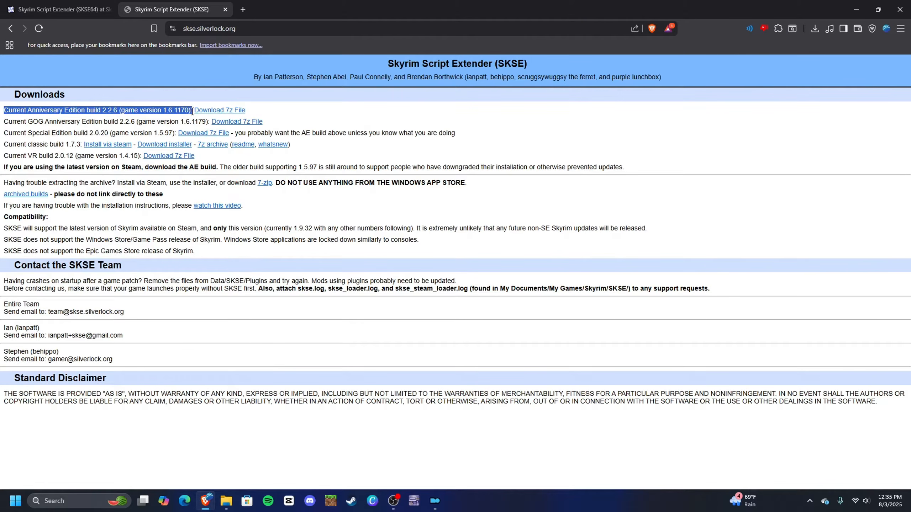
pyautogui.click(6, 130)
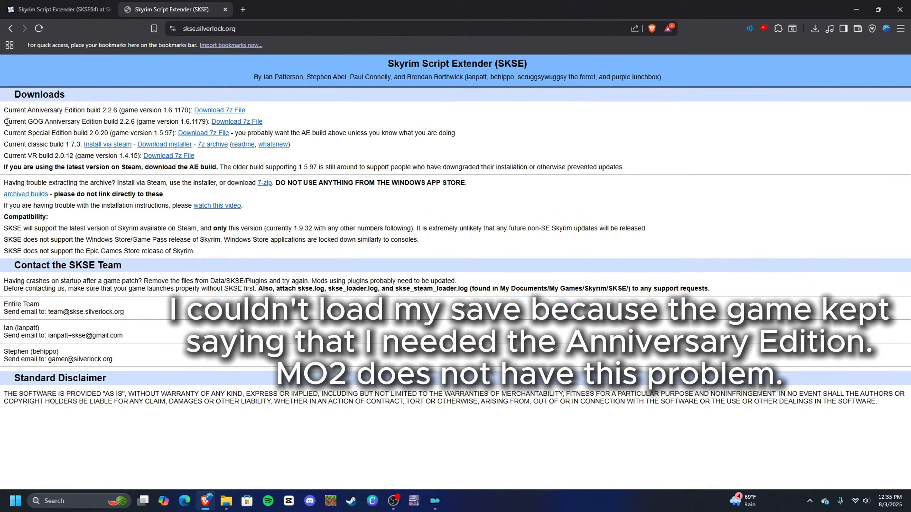
pyautogui.moveTo(4, 133); pyautogui.dragTo(176, 133)
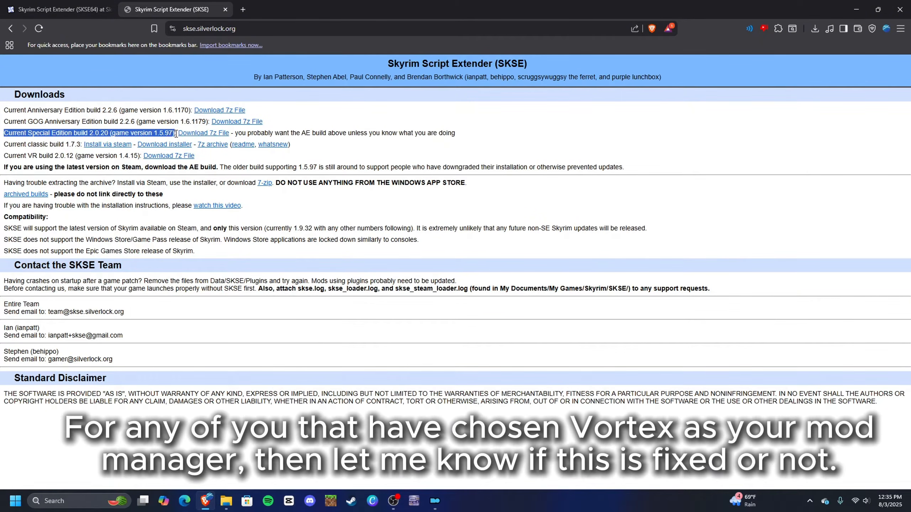
pyautogui.moveTo(233, 133); pyautogui.dragTo(448, 136)
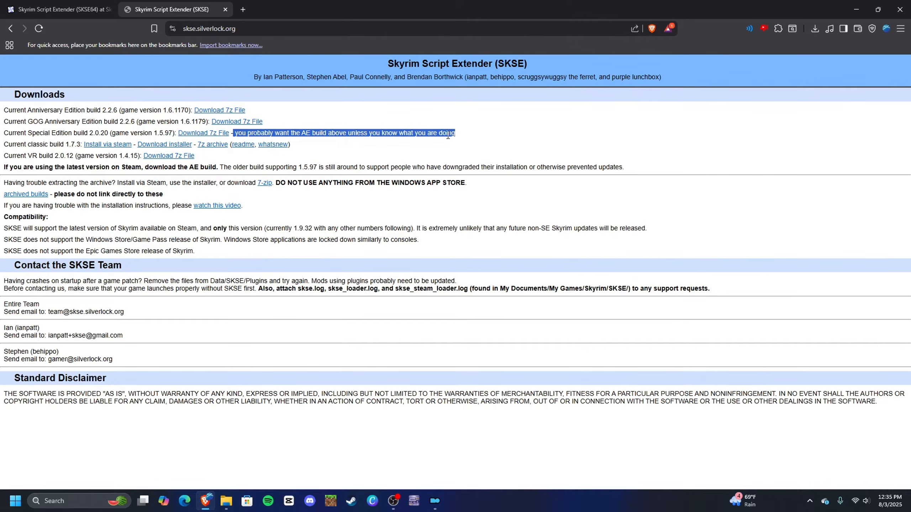
pyautogui.click(448, 136)
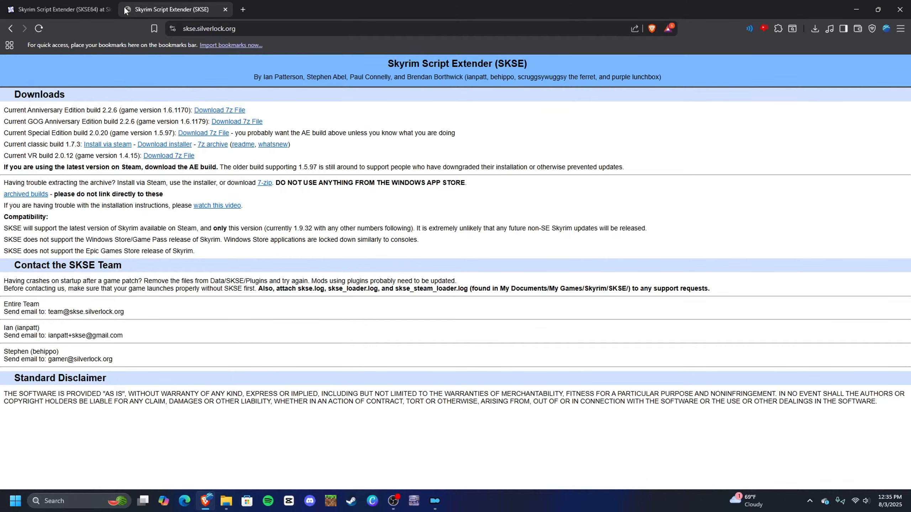
# Step: Return to the SKSE64 files page, switch to the Downloads folder in File Explorer, and view the extraction options for the Skyrim Script Extender archive
pyautogui.click(85, 11)
pyautogui.moveTo(221, 507)
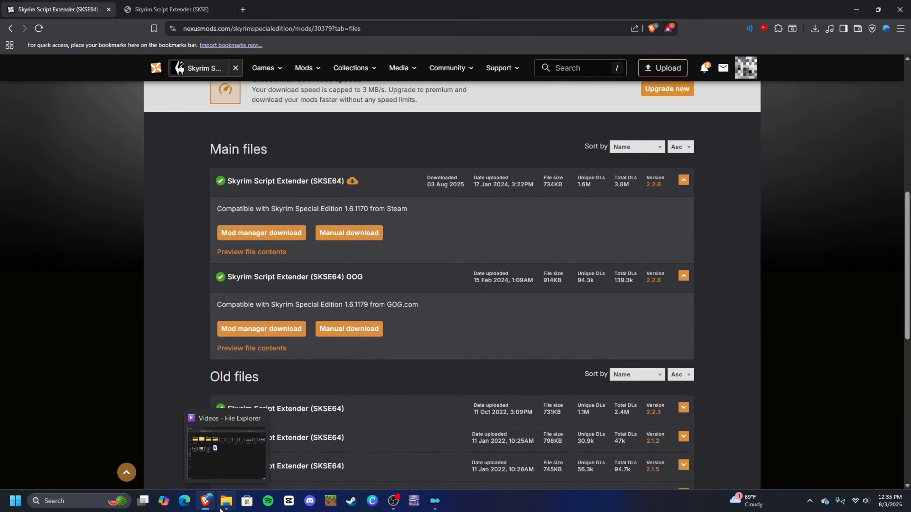
pyautogui.click(221, 507)
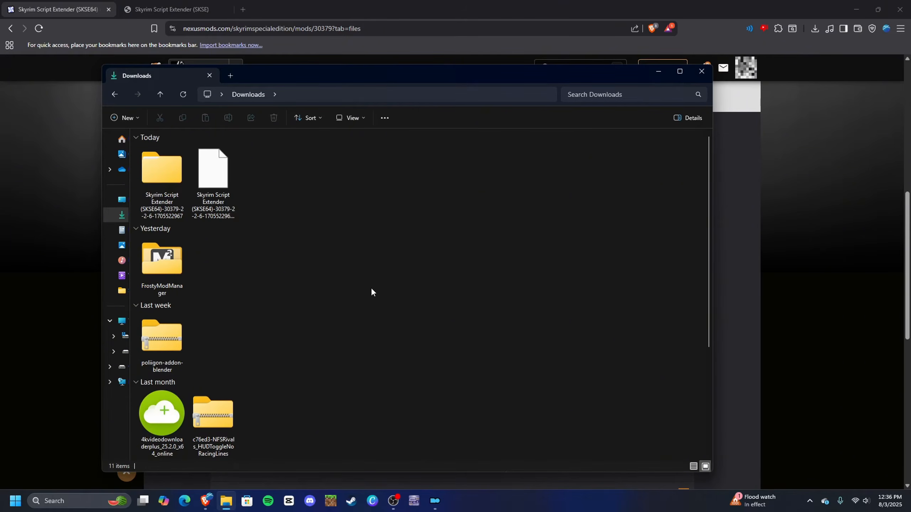
pyautogui.click(224, 201)
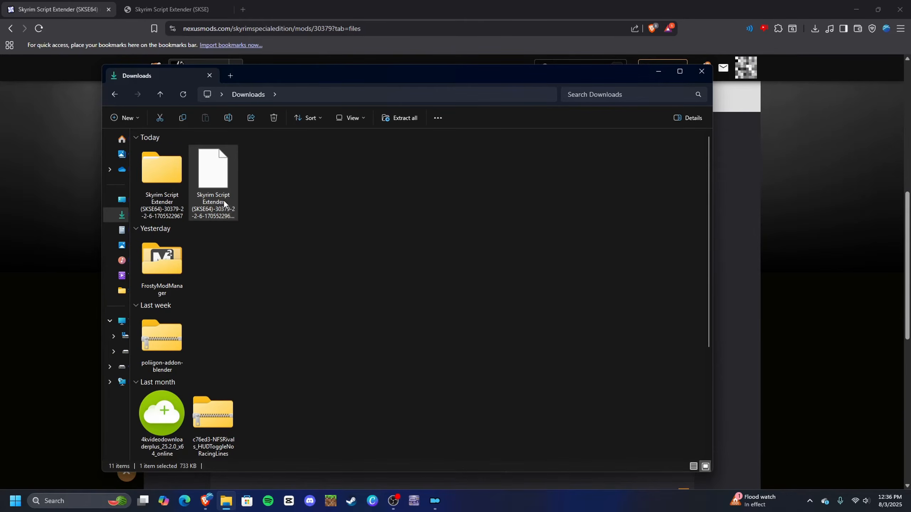
pyautogui.rightClick(223, 200)
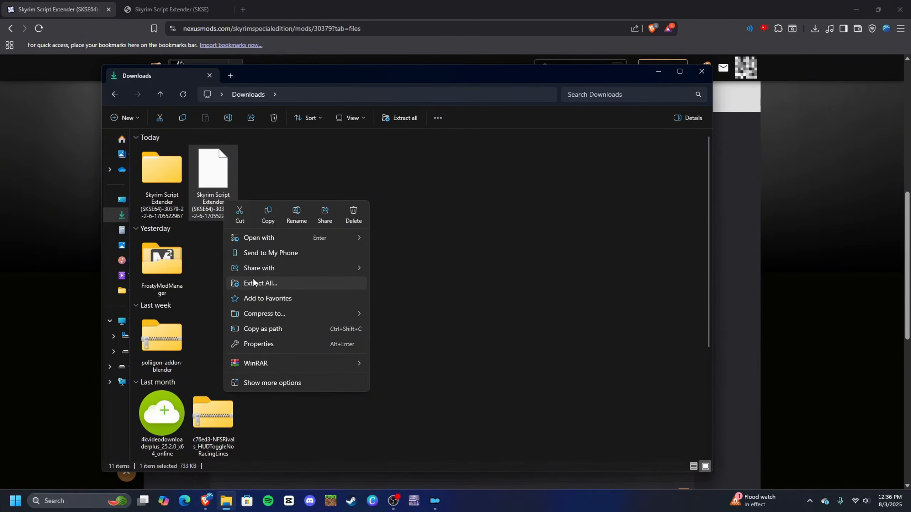
pyautogui.click(490, 184)
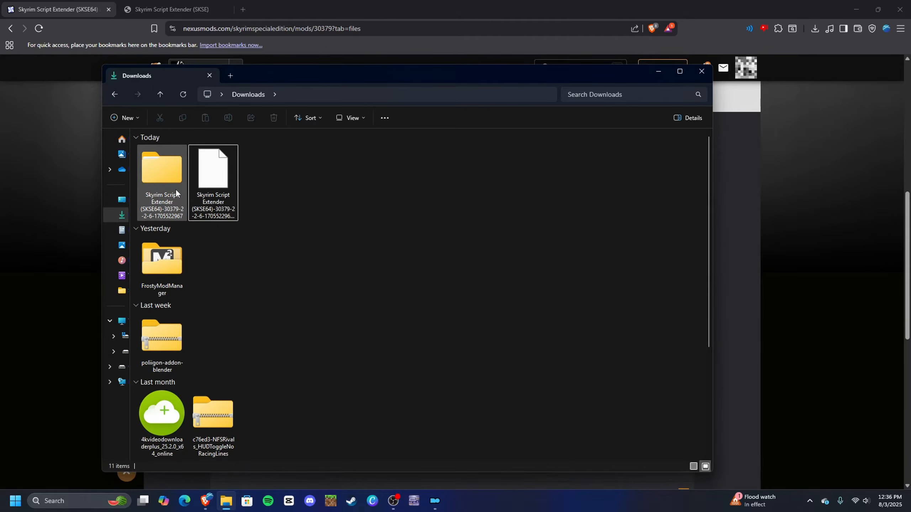
# Step: Open the extracted Skyrim Script Extender folder, go into skse64_2_02_06 and open the skse64_readme file
pyautogui.doubleClick(166, 191)
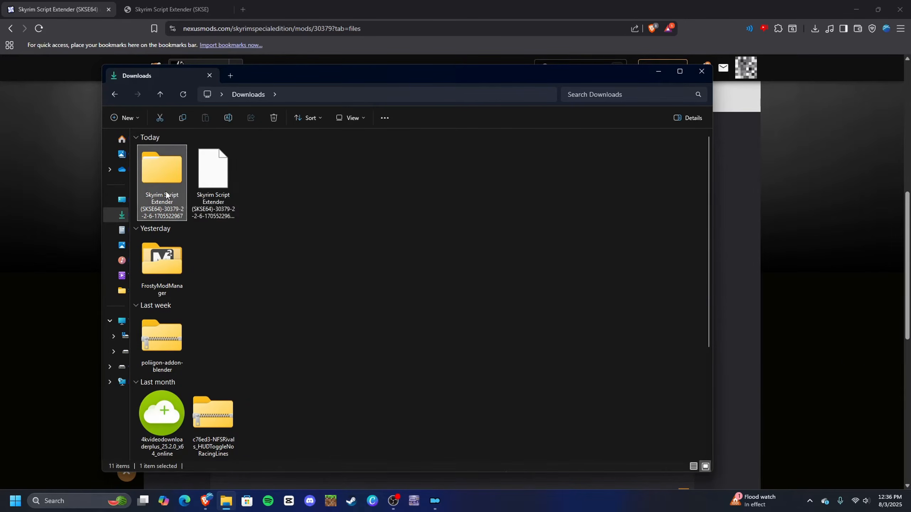
pyautogui.click(205, 162)
pyautogui.doubleClick(205, 162)
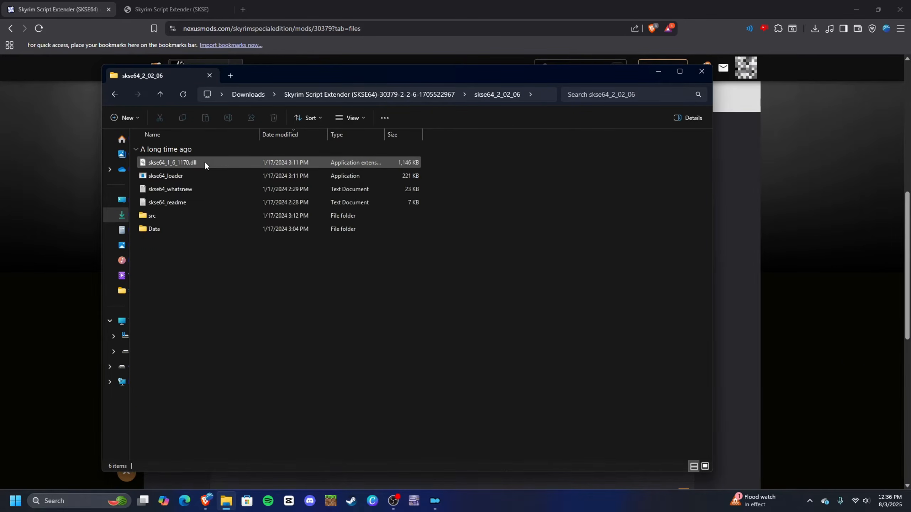
pyautogui.doubleClick(217, 202)
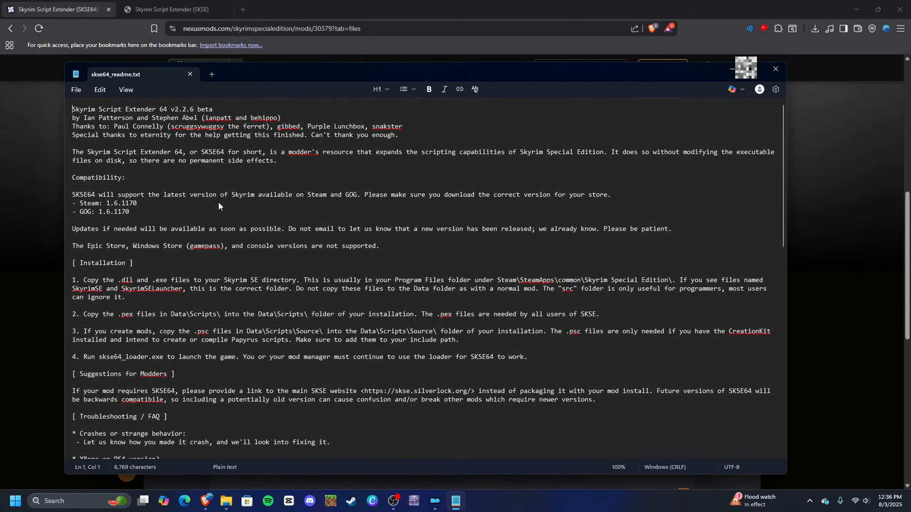
# Step: Review the readme's Installation and Suggestions for Modders sections, then return to the skse64_2_02_06 folder
pyautogui.scroll(-2, 218, 202)
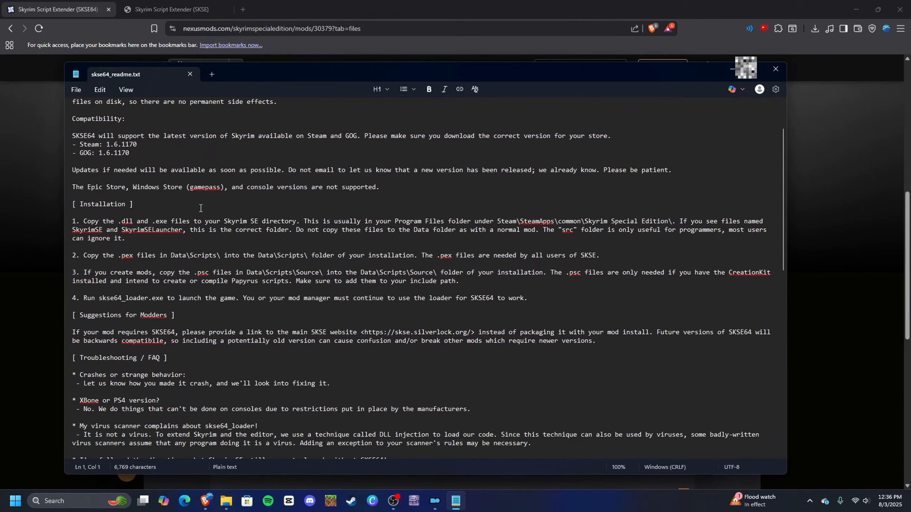
pyautogui.moveTo(72, 204); pyautogui.dragTo(638, 344)
pyautogui.click(639, 344)
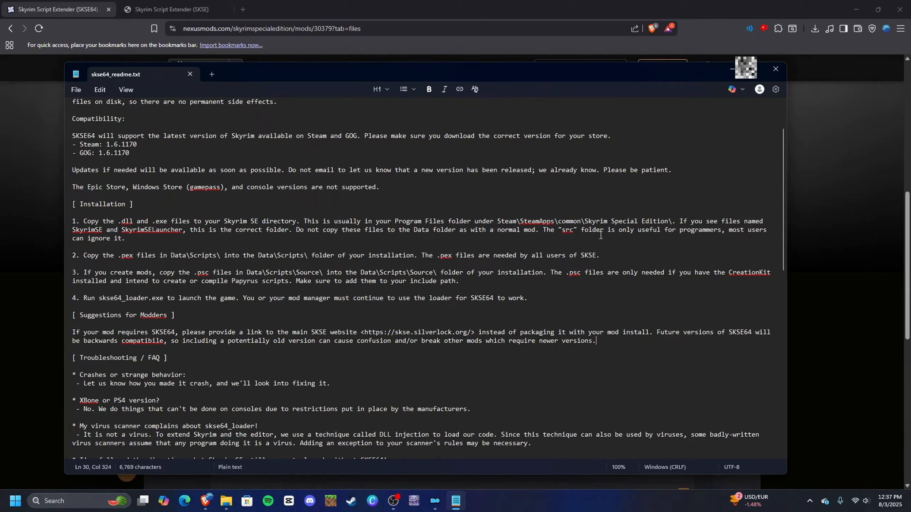
pyautogui.click(732, 71)
pyautogui.click(486, 282)
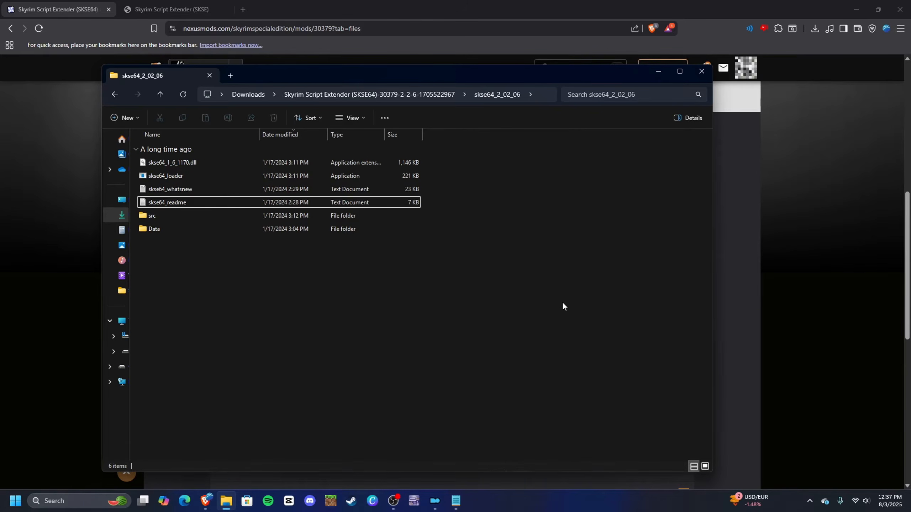
# Step: Copy skse64_1_6_1170.dll and skse64_loader into the Skyrim Special Edition game folder, skipping files that already exist there
pyautogui.moveTo(430, 160); pyautogui.dragTo(378, 172)
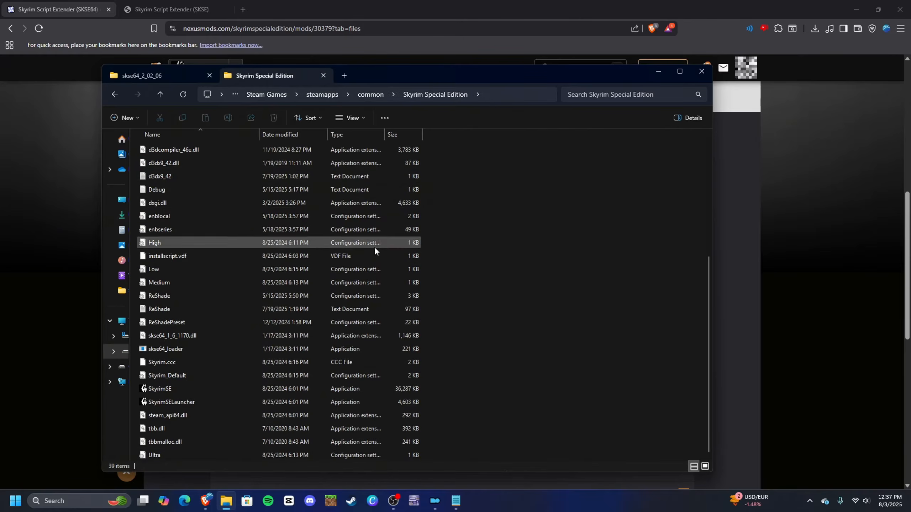
pyautogui.click(182, 74)
pyautogui.moveTo(197, 167); pyautogui.dragTo(462, 258)
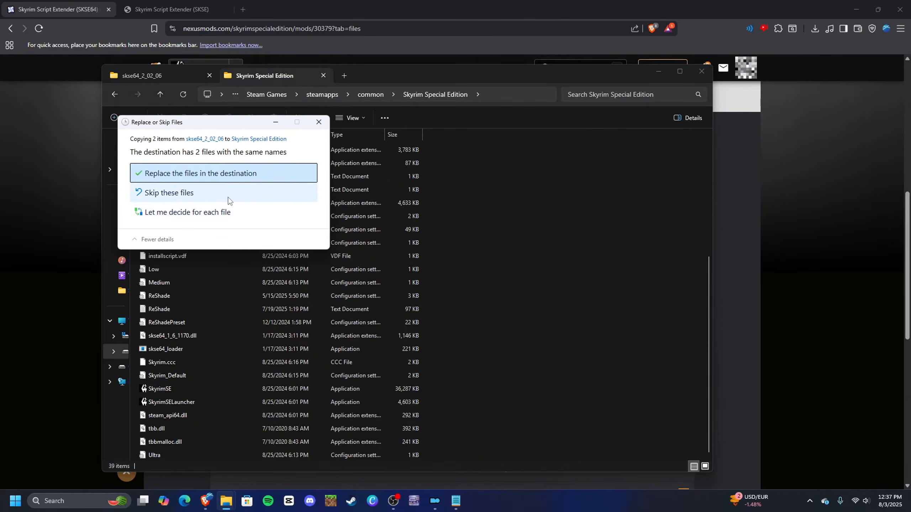
pyautogui.click(229, 200)
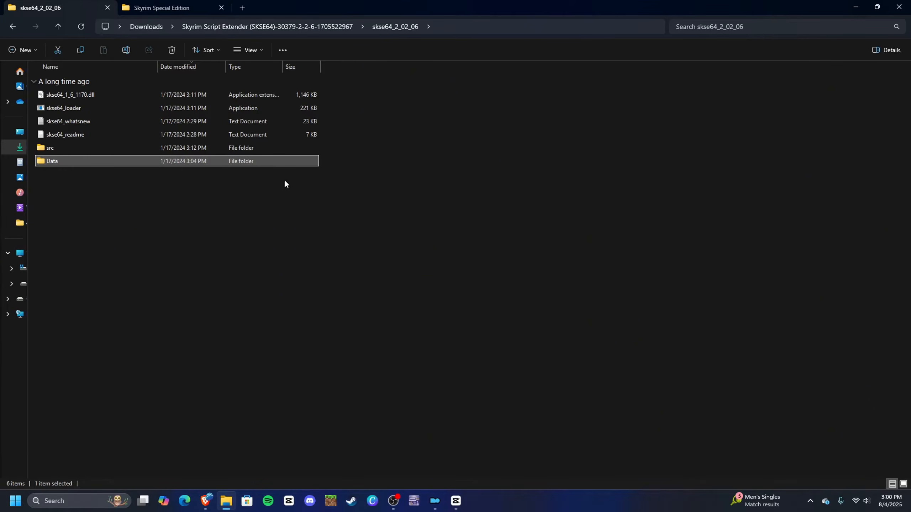
# Step: Cut all .pex files from the Data\Scripts folder of the extracted SKSE64 download, leaving out the Source folder
pyautogui.doubleClick(267, 164)
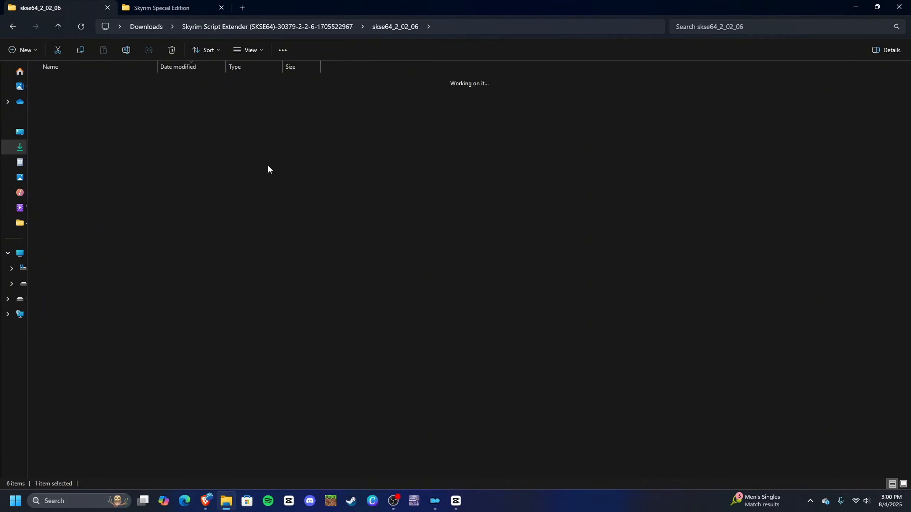
pyautogui.doubleClick(222, 94)
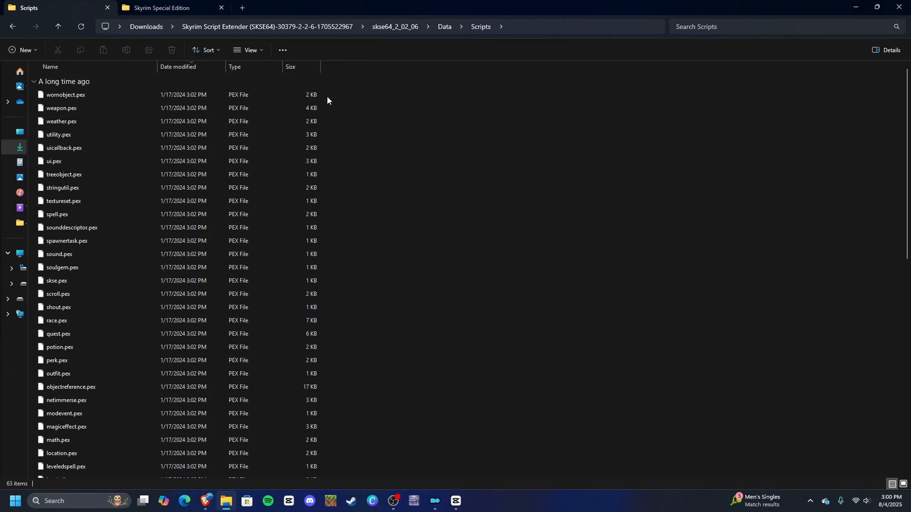
pyautogui.moveTo(328, 93); pyautogui.dragTo(241, 456)
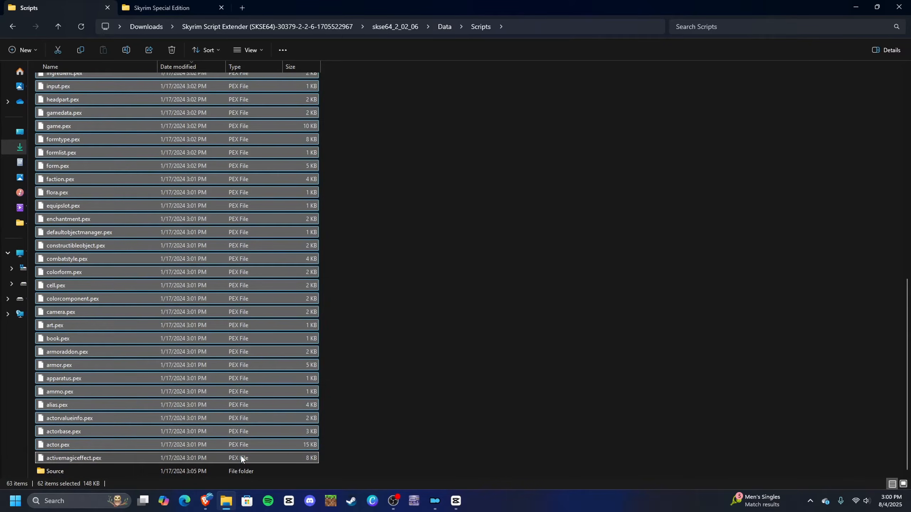
pyautogui.rightClick(240, 456)
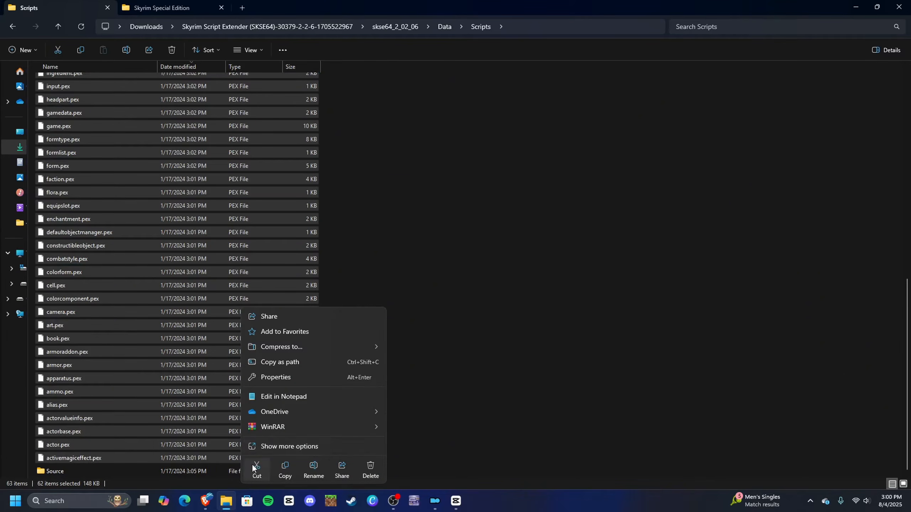
pyautogui.click(252, 464)
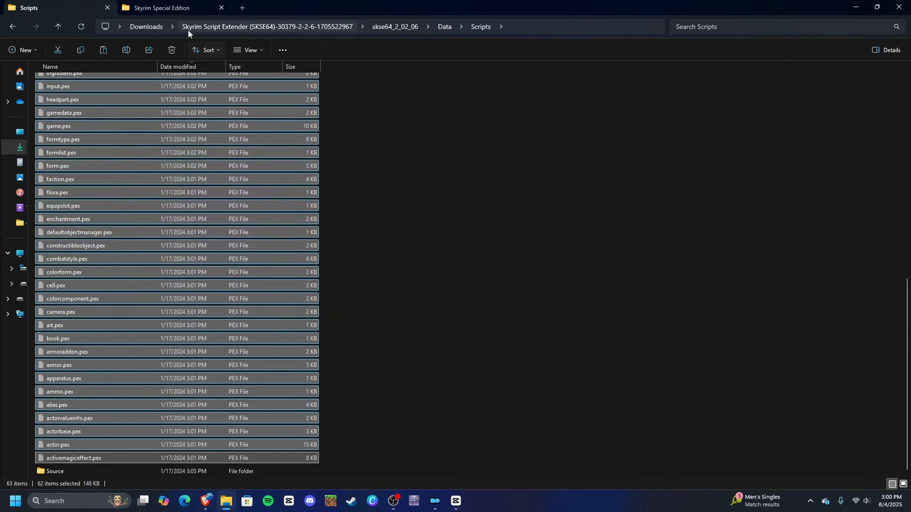
# Step: Paste the .pex files into the Data\Scripts folder of the Skyrim Special Edition installation, skipping files with the same names
pyautogui.click(186, 10)
pyautogui.doubleClick(166, 94)
pyautogui.doubleClick(174, 86)
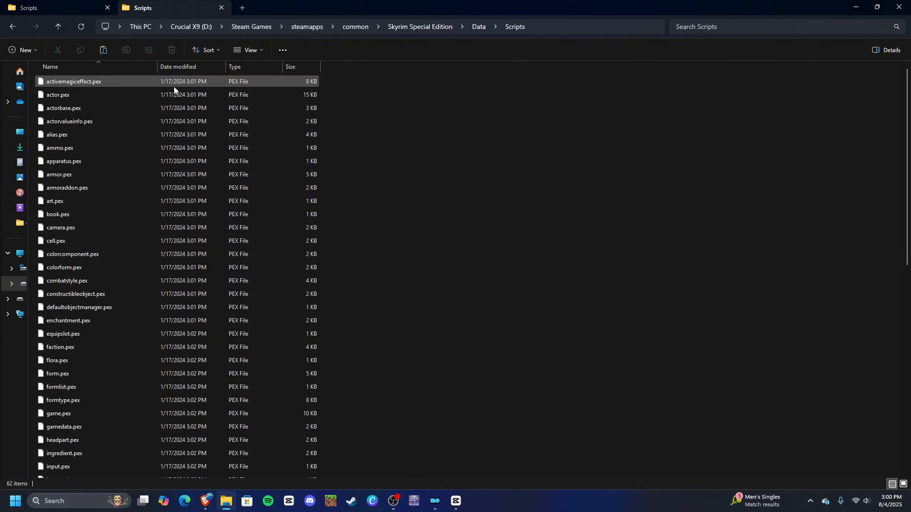
pyautogui.rightClick(361, 191)
pyautogui.click(370, 199)
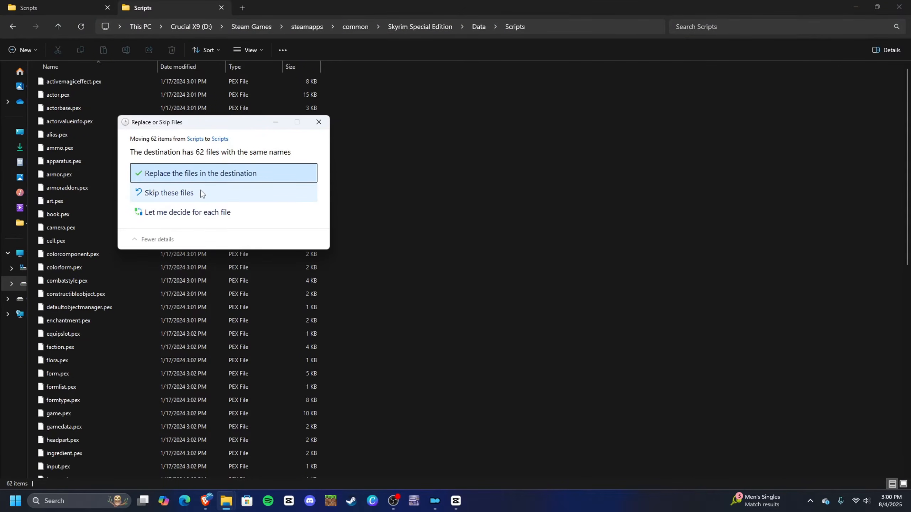
pyautogui.click(200, 190)
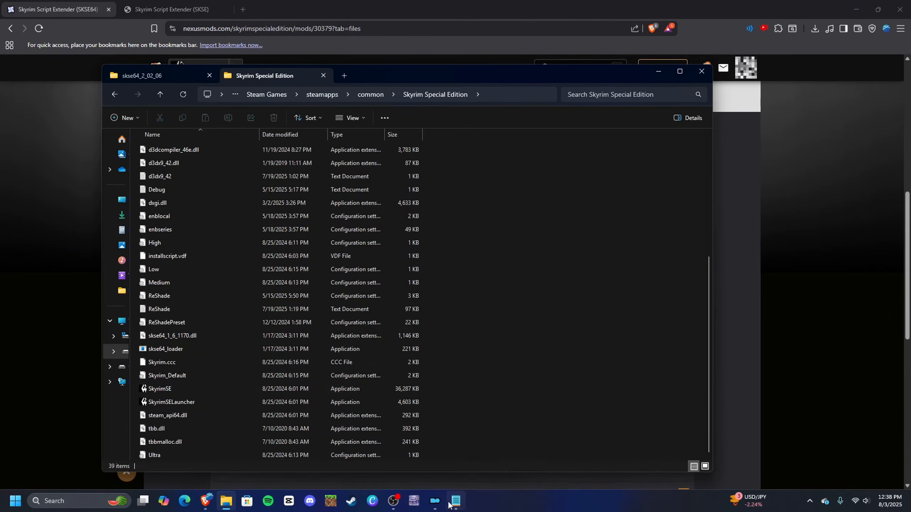
# Step: Switch to Mod Organizer and try to add skse64_loader from the Skyrim Special Edition folder as a new executable
pyautogui.click(435, 501)
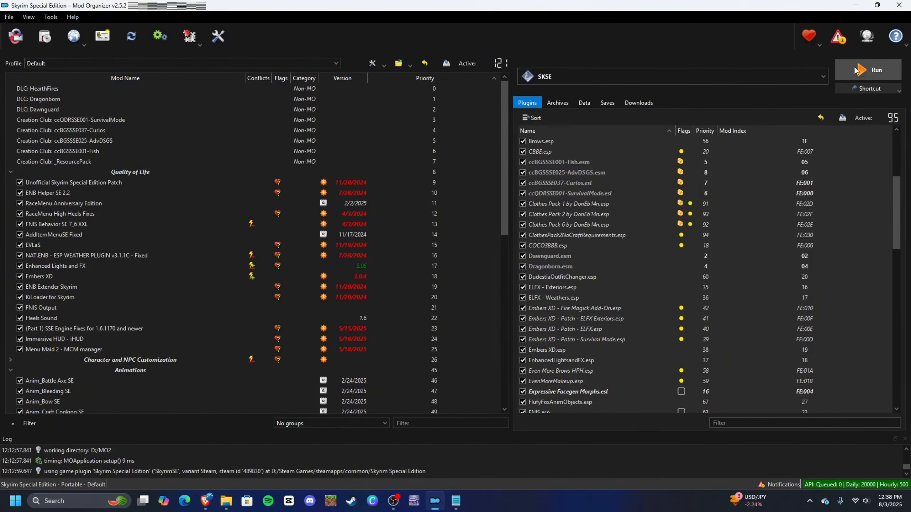
pyautogui.click(623, 79)
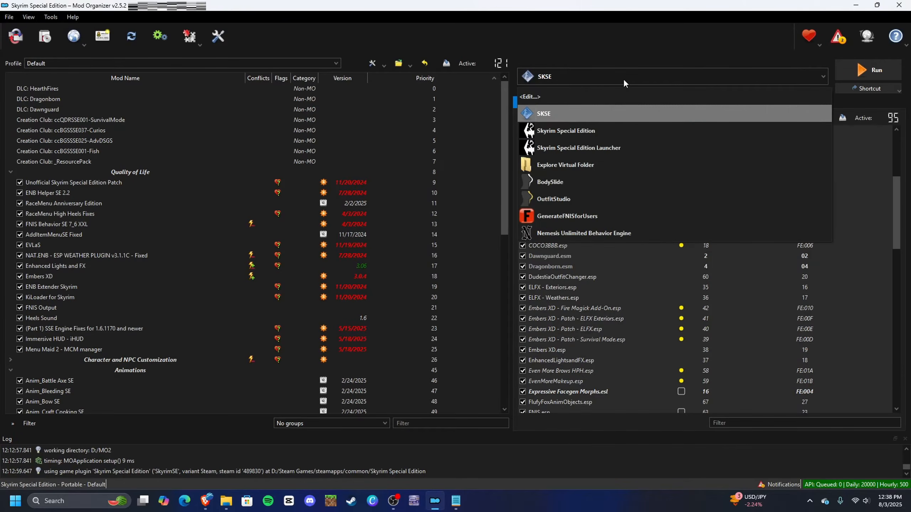
pyautogui.click(611, 104)
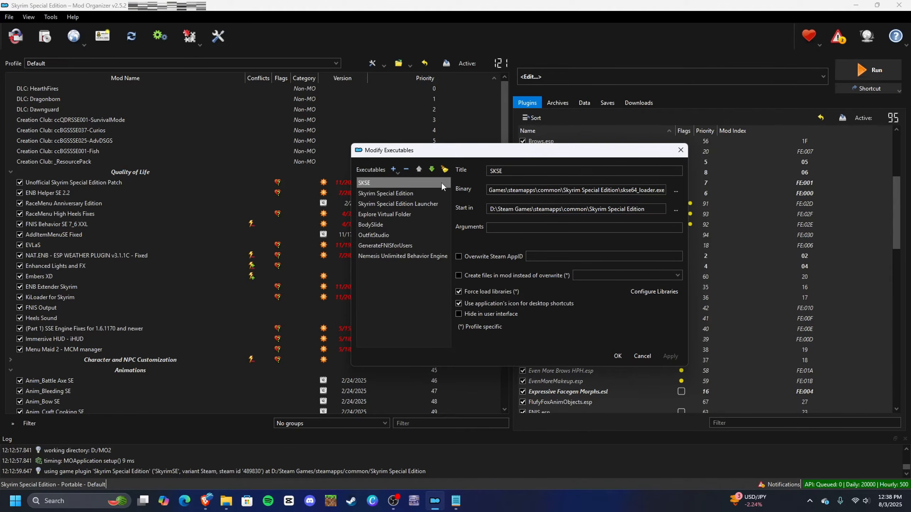
pyautogui.click(393, 170)
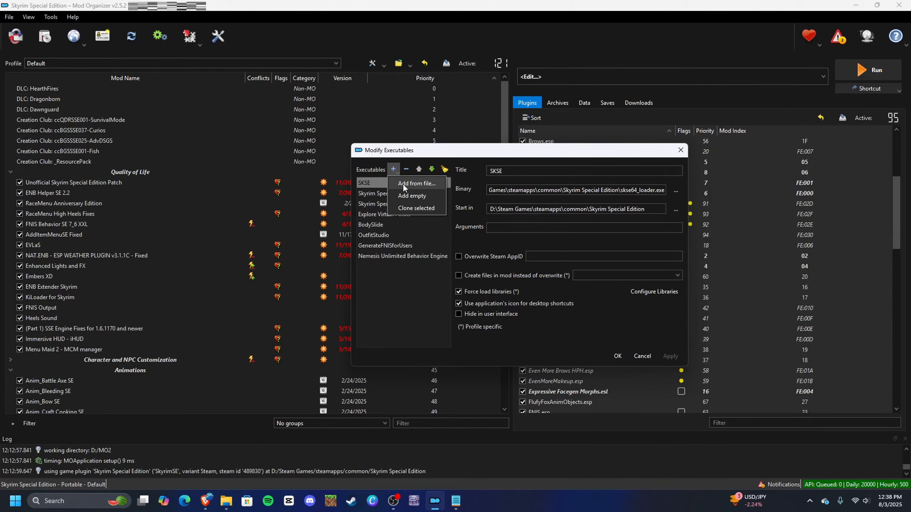
pyautogui.click(403, 183)
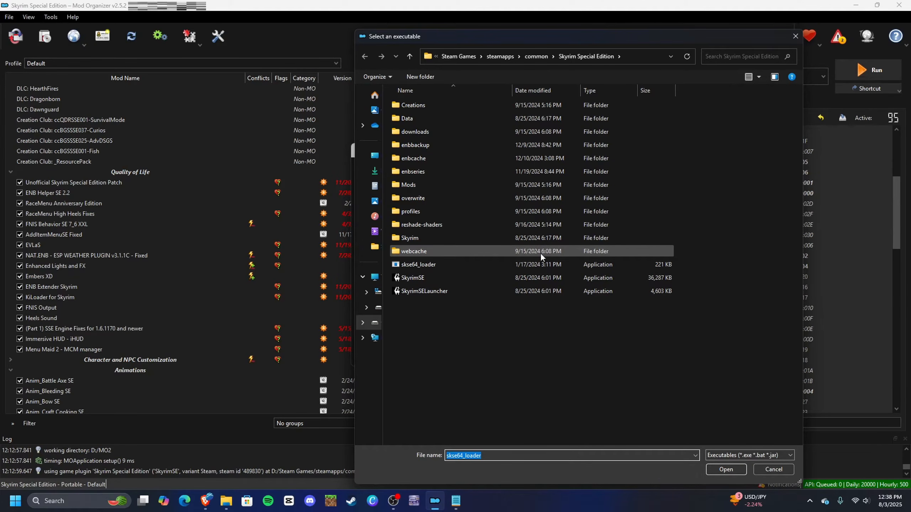
pyautogui.click(561, 261)
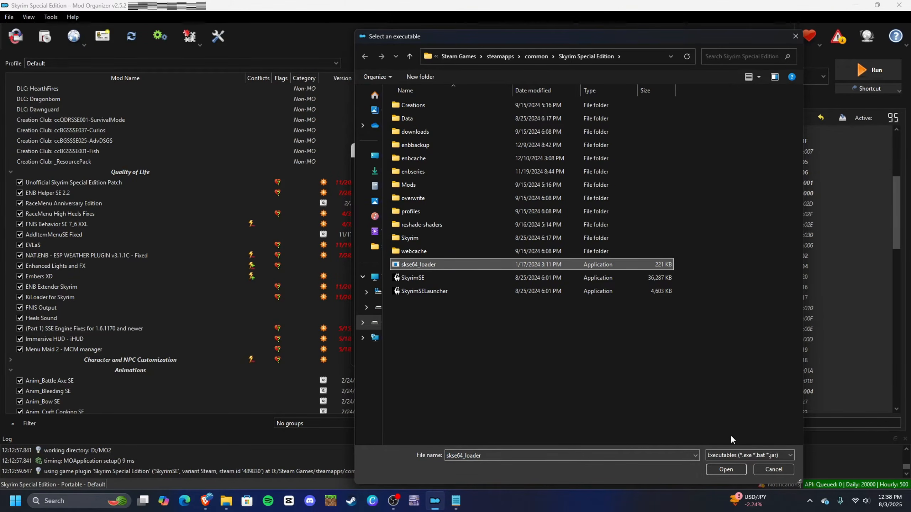
pyautogui.click(728, 469)
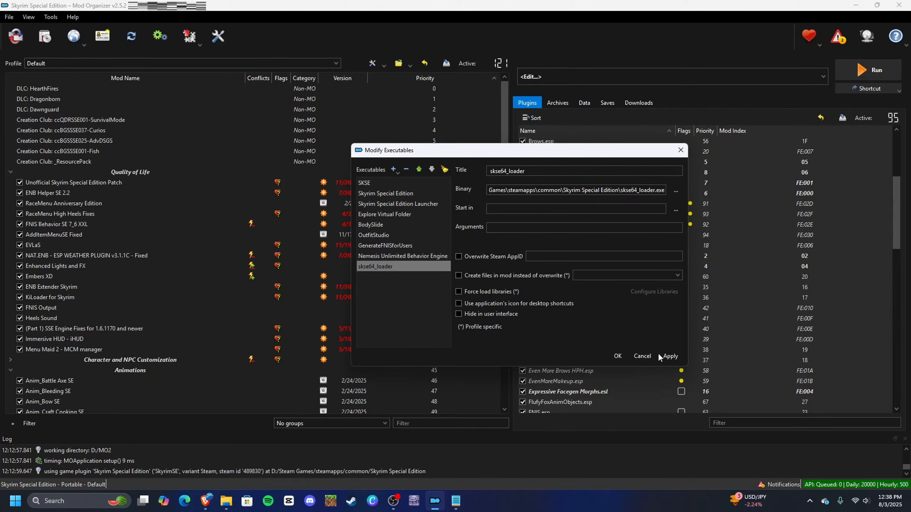
pyautogui.click(633, 357)
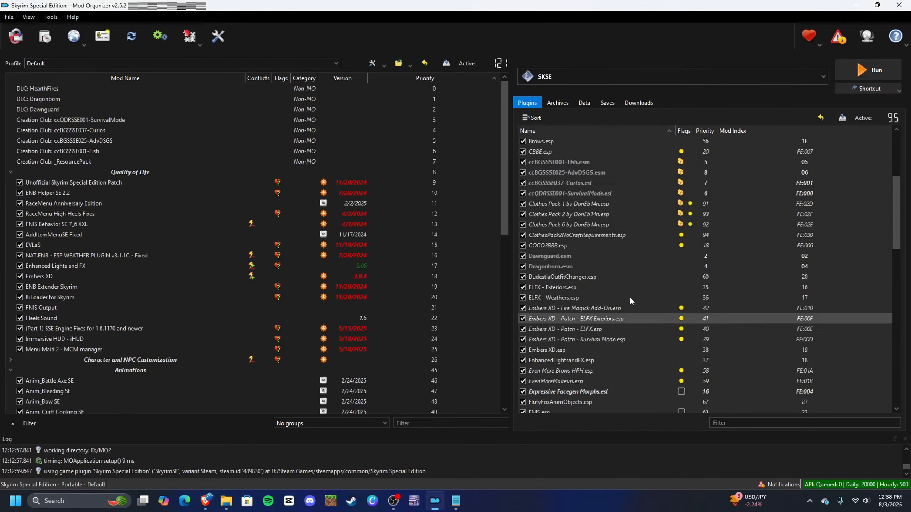
# Step: Check the list of available executables for the SKSE entry
pyautogui.click(602, 74)
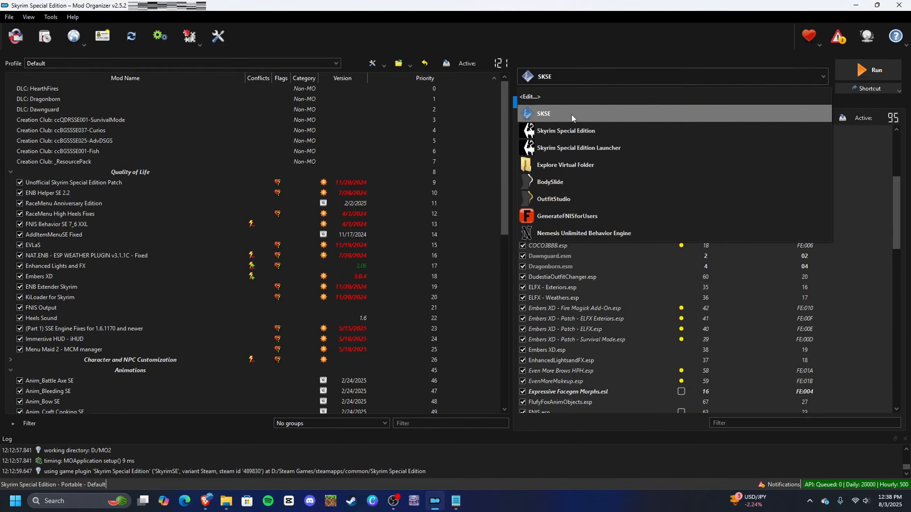
pyautogui.click(607, 77)
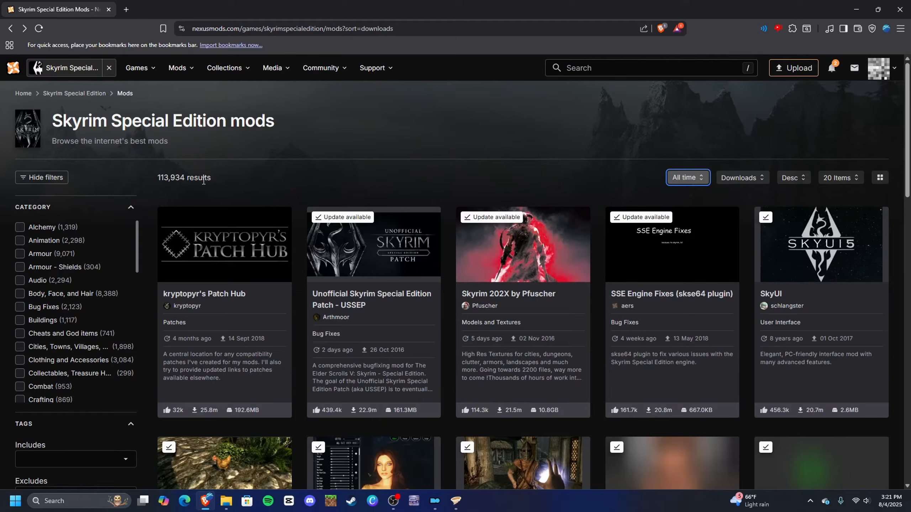
# Step: Browse the most downloaded Skyrim Special Edition mods of all time on Nexus Mods, down to the end of the first page
pyautogui.scroll(-5, 430, 169)
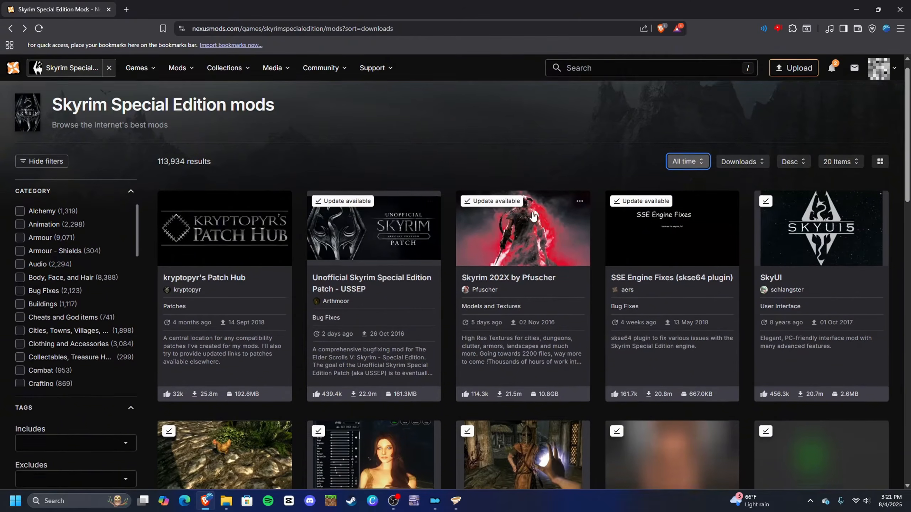
pyautogui.scroll(2, 615, 146)
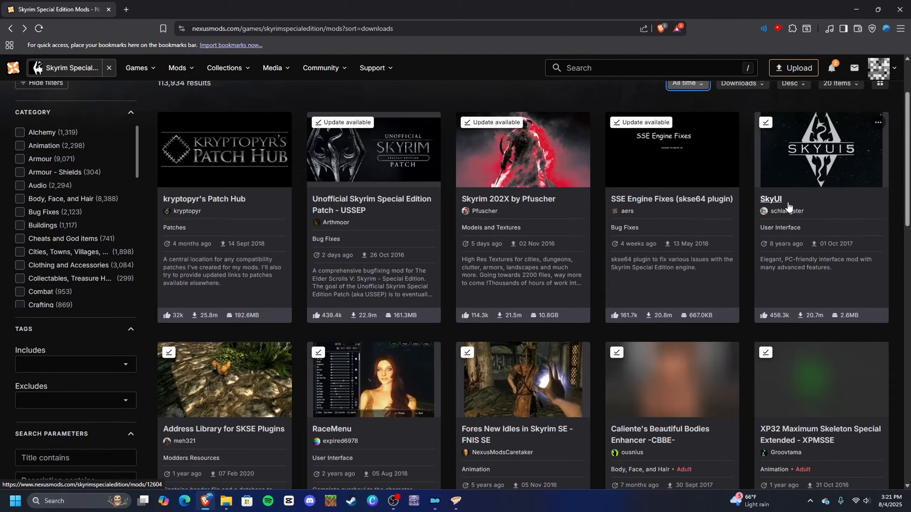
pyautogui.scroll(-3, 450, 346)
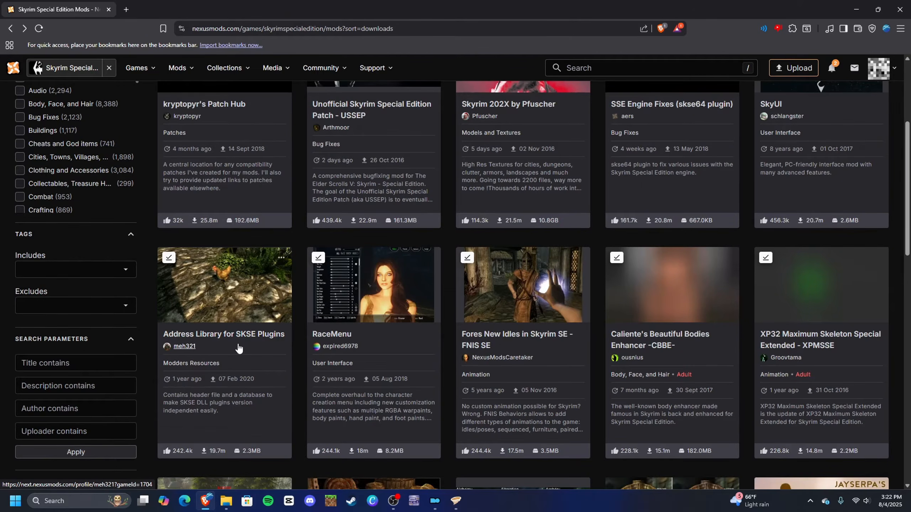
pyautogui.scroll(-4, 790, 258)
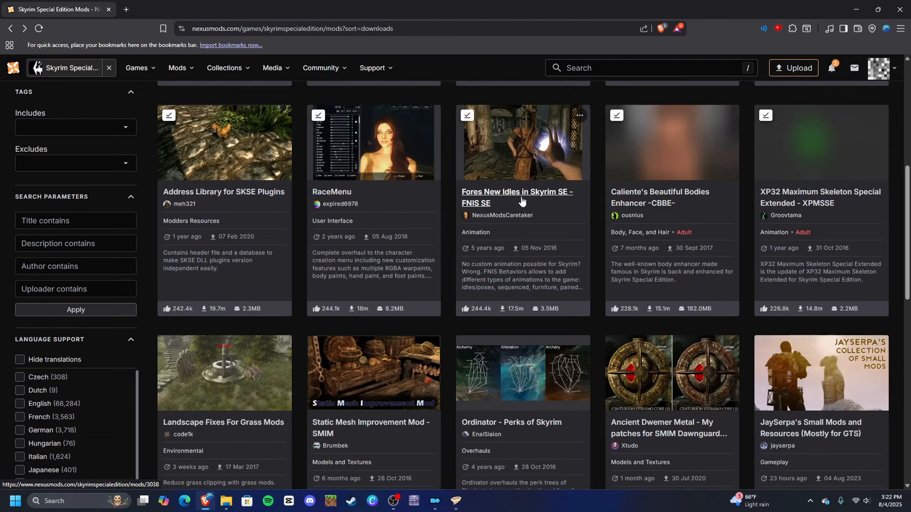
pyautogui.scroll(-1, 522, 202)
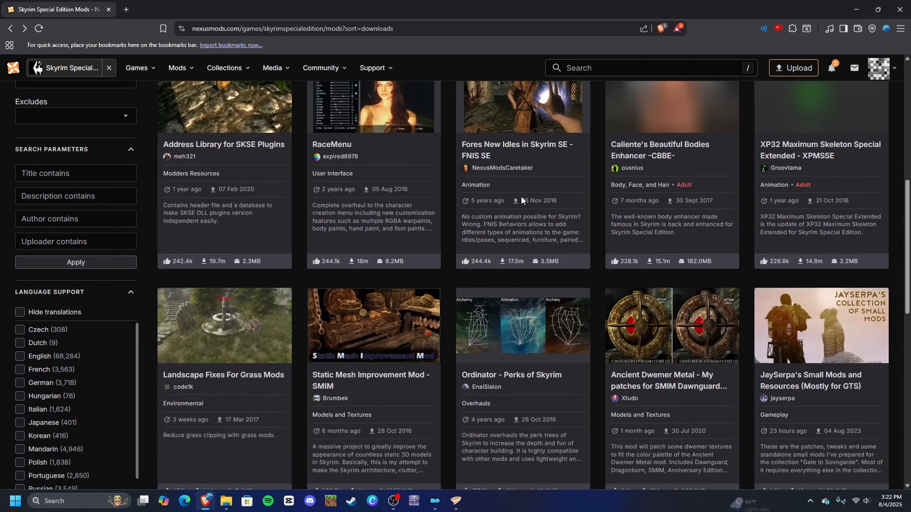
pyautogui.scroll(-6, 521, 197)
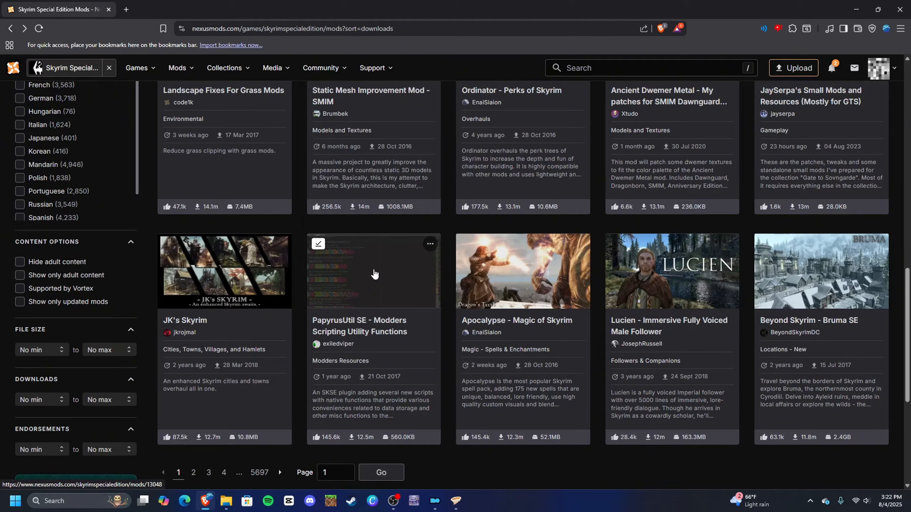
# Step: Open the PapyrusUtil SE - Modders Scripting Utility Functions mod page and read its description
pyautogui.click(374, 274)
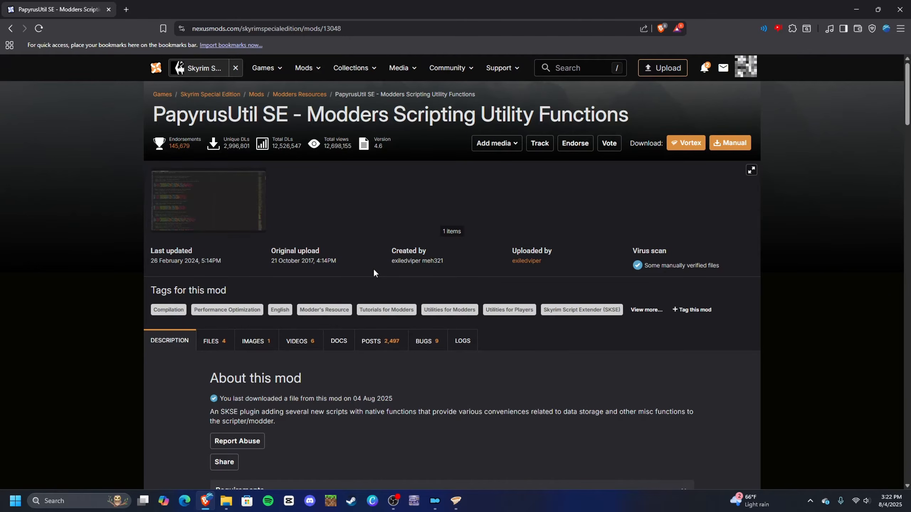
pyautogui.scroll(-4, 358, 272)
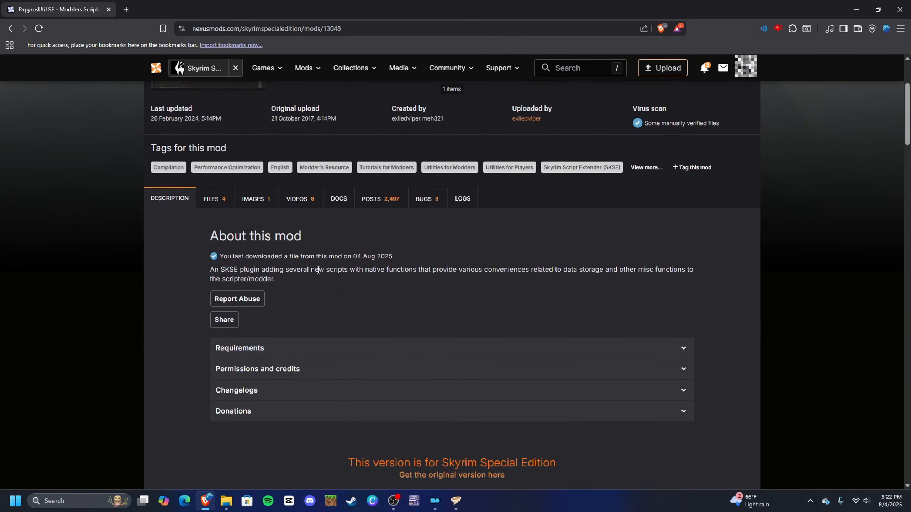
pyautogui.scroll(-3, 210, 214)
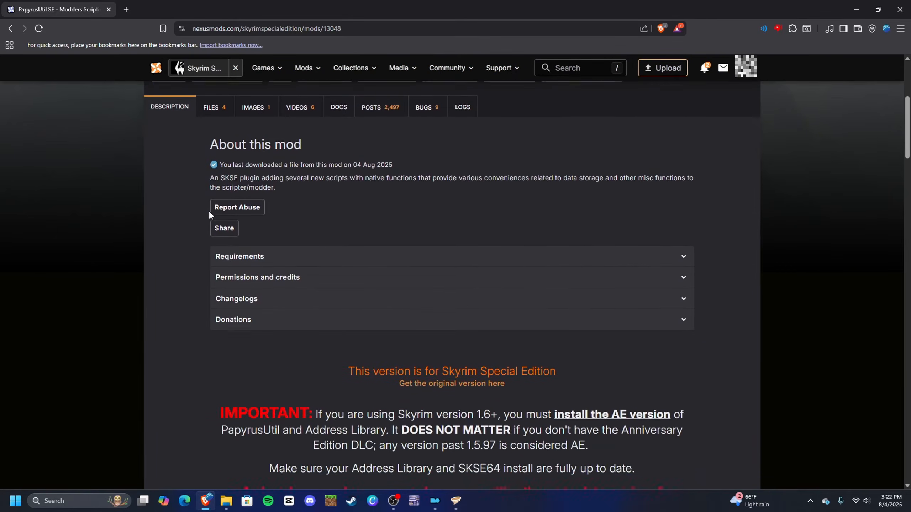
pyautogui.scroll(4, 239, 164)
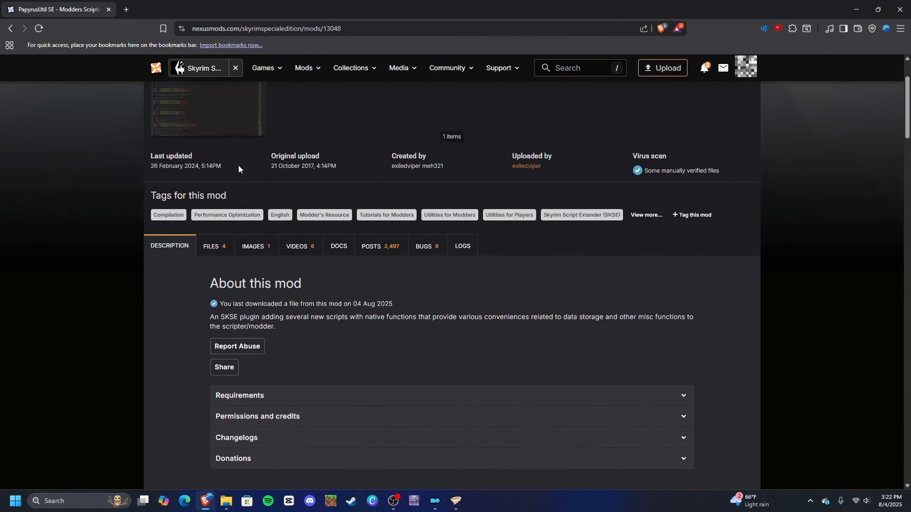
# Step: Examine the main files of PapyrusUtil SE for the SKSE and Skyrim versions that the AE SE file supports
pyautogui.click(212, 248)
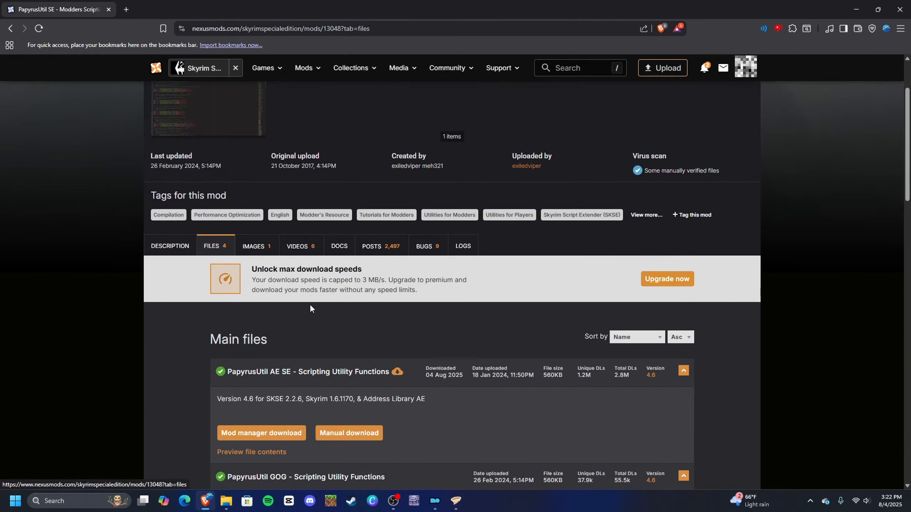
pyautogui.scroll(-3, 319, 305)
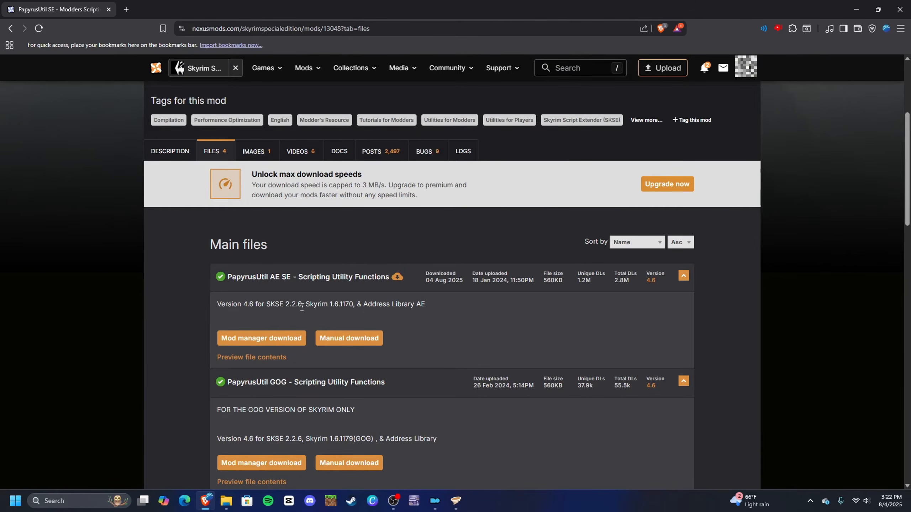
pyautogui.scroll(-3, 237, 302)
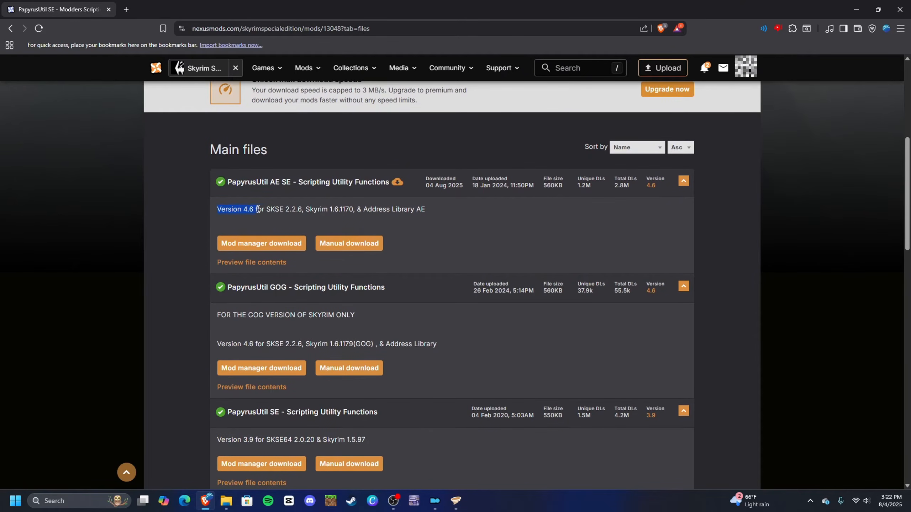
pyautogui.moveTo(287, 209); pyautogui.dragTo(361, 210)
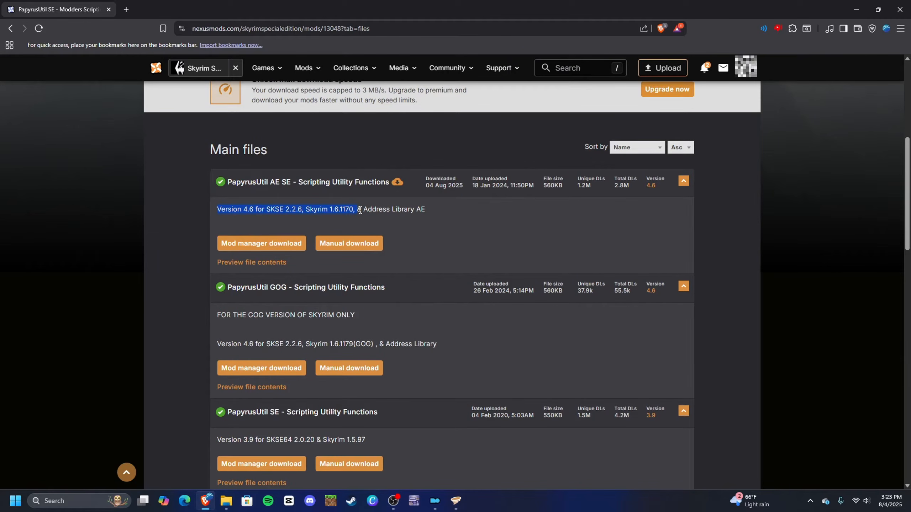
pyautogui.scroll(2, 388, 234)
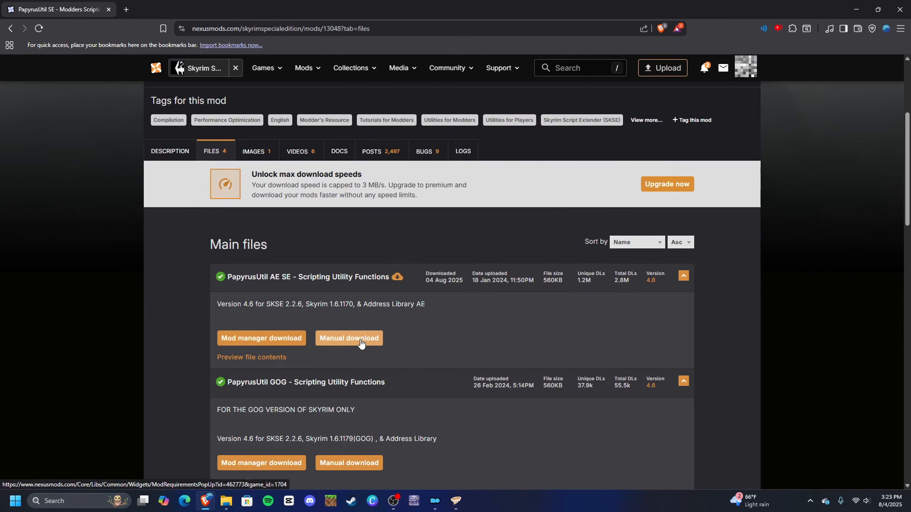
# Step: Switch to Mod Organizer and on to Vortex, and look over the Vortex downloads and the Cyberpunk 2077 mods
pyautogui.click(435, 501)
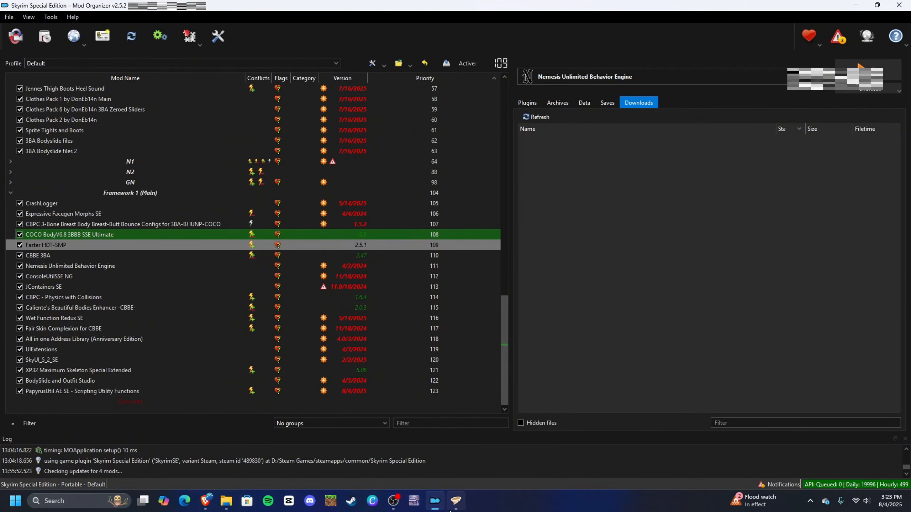
pyautogui.click(456, 501)
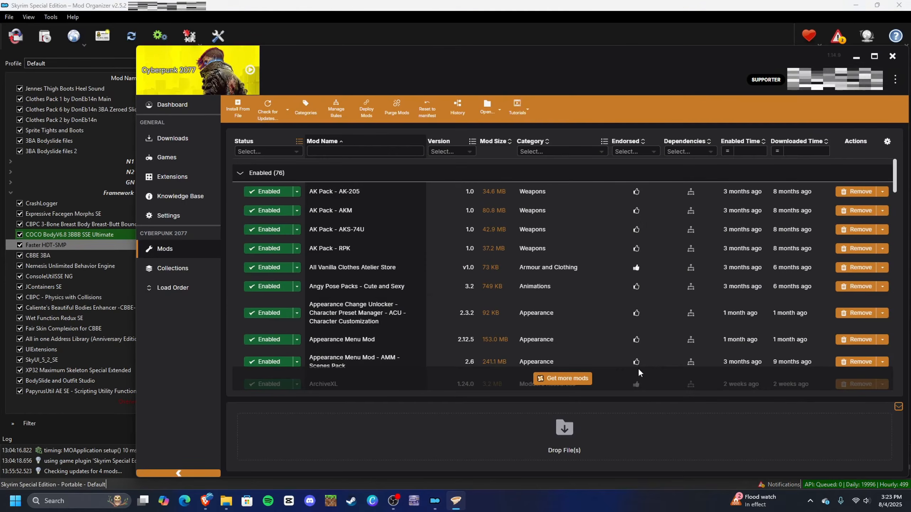
pyautogui.click(186, 144)
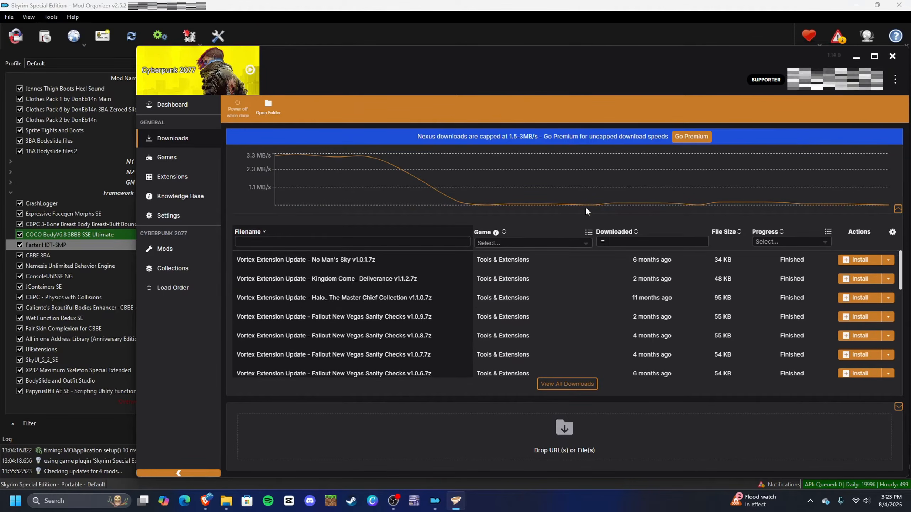
pyautogui.click(201, 250)
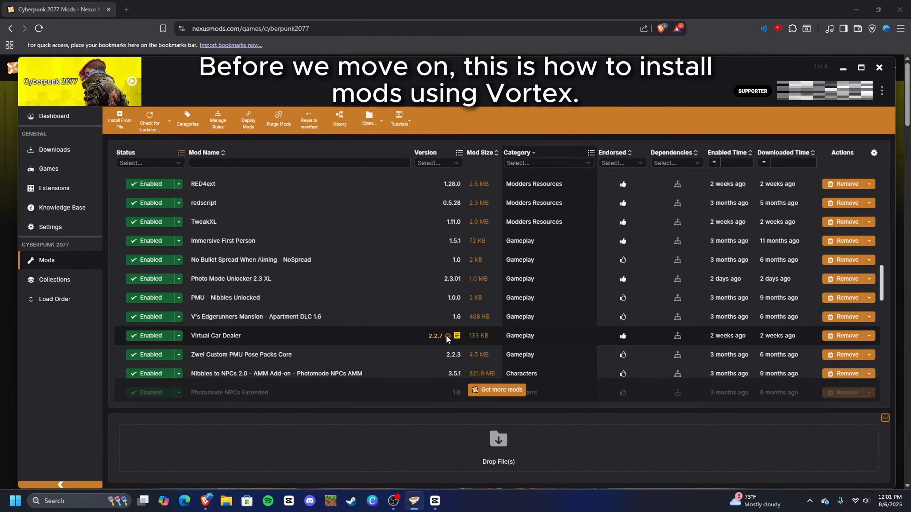
# Step: Download the Virtual Car Dealer update for Vortex with the slow download option, and check the Vortex downloads and mods lists
pyautogui.moveTo(447, 336)
pyautogui.click(447, 336)
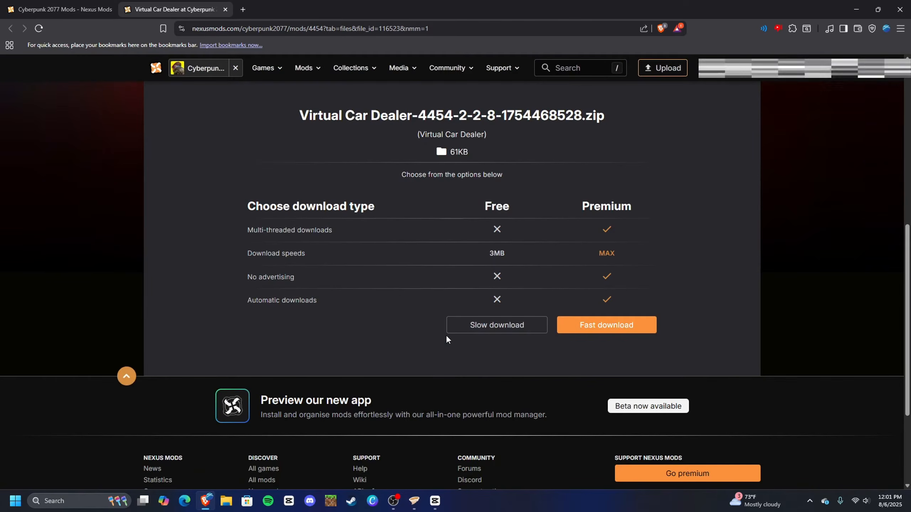
pyautogui.click(477, 325)
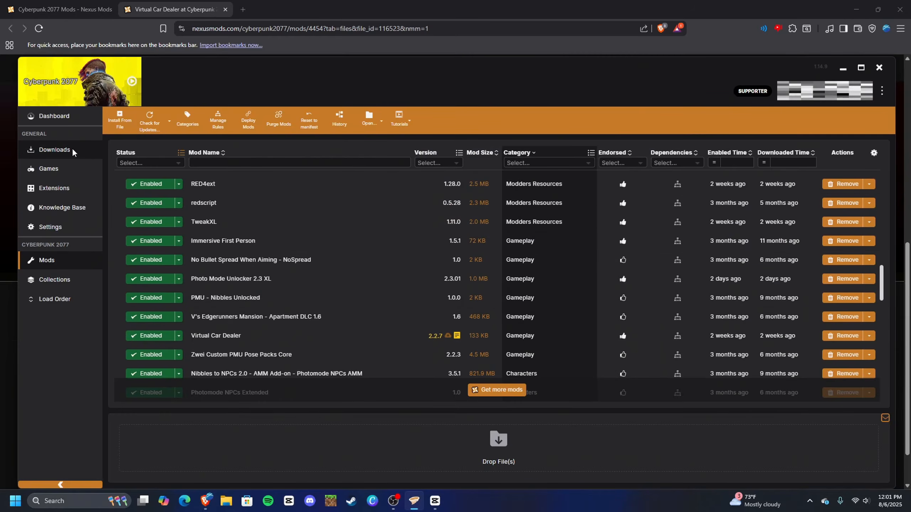
pyautogui.click(75, 155)
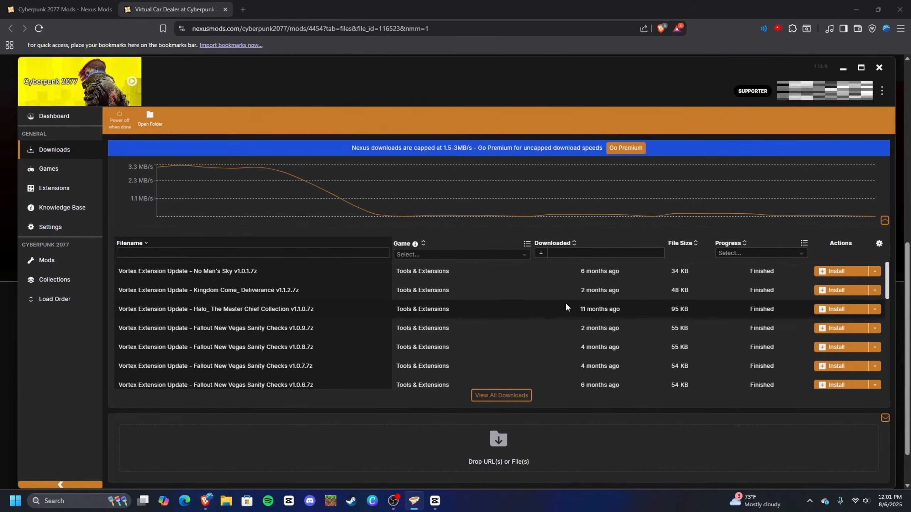
pyautogui.click(54, 259)
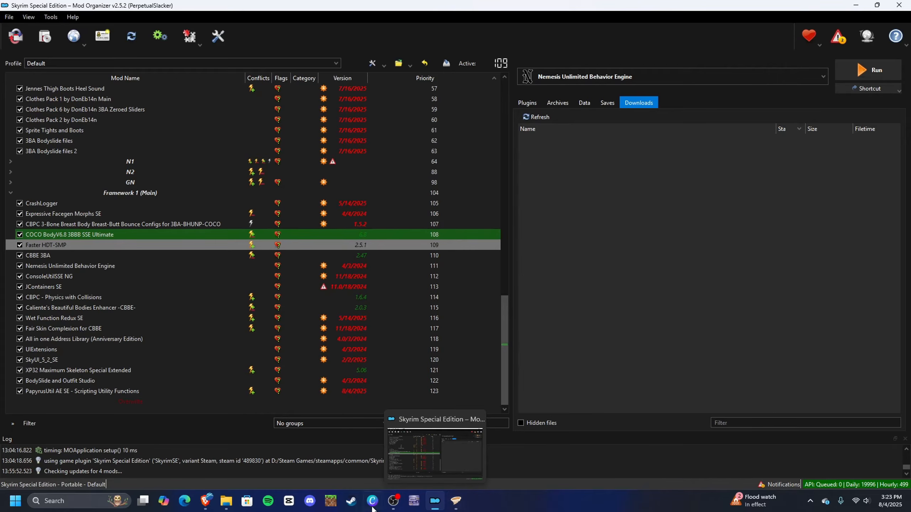
# Step: Switch to the browser, review the additional required files, and manually download PapyrusUtil AE SE with the slow option into the Downloads folder
pyautogui.click(207, 501)
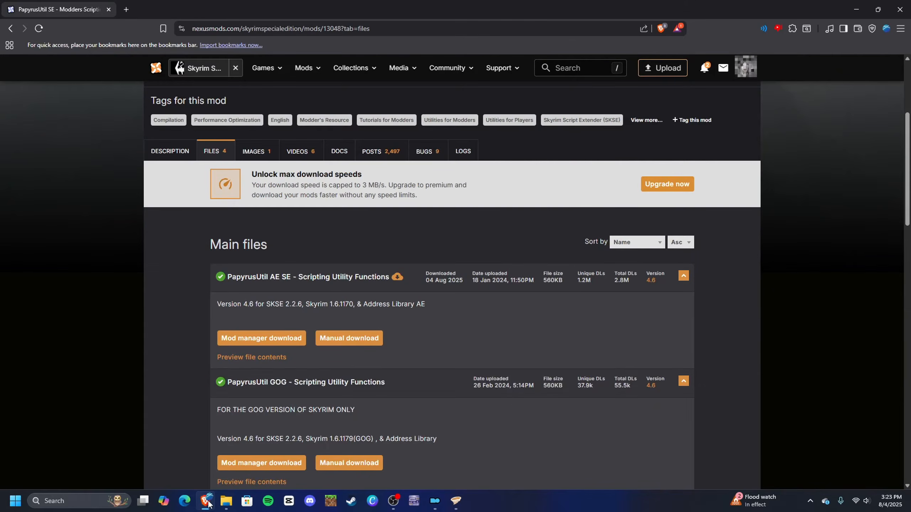
pyautogui.click(355, 338)
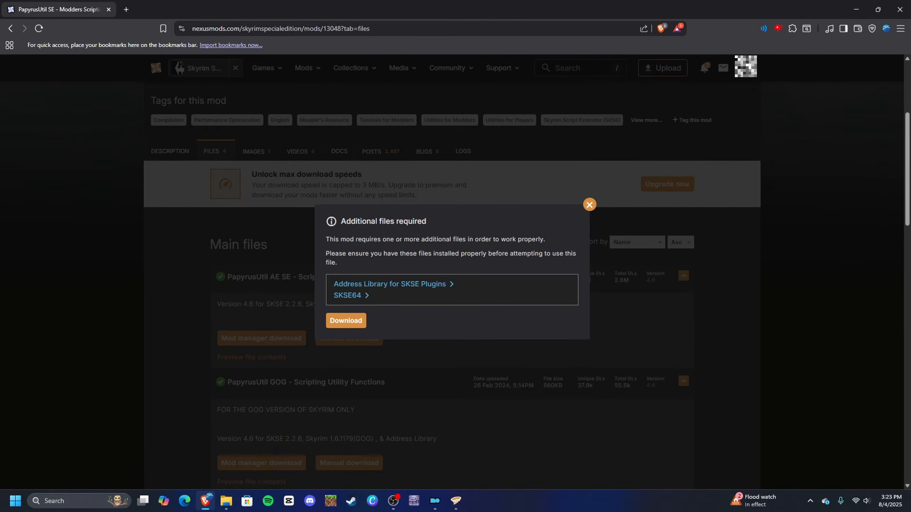
pyautogui.moveTo(341, 221); pyautogui.dragTo(436, 223)
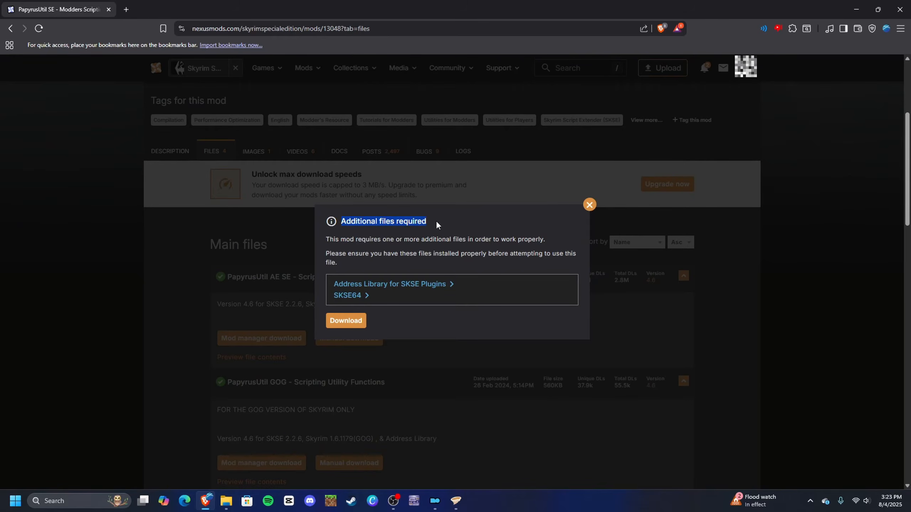
pyautogui.click(436, 222)
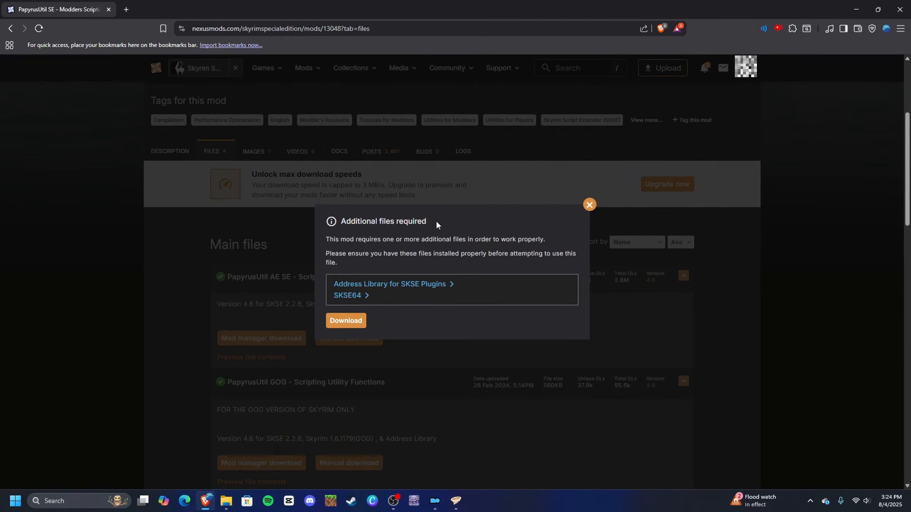
pyautogui.click(357, 321)
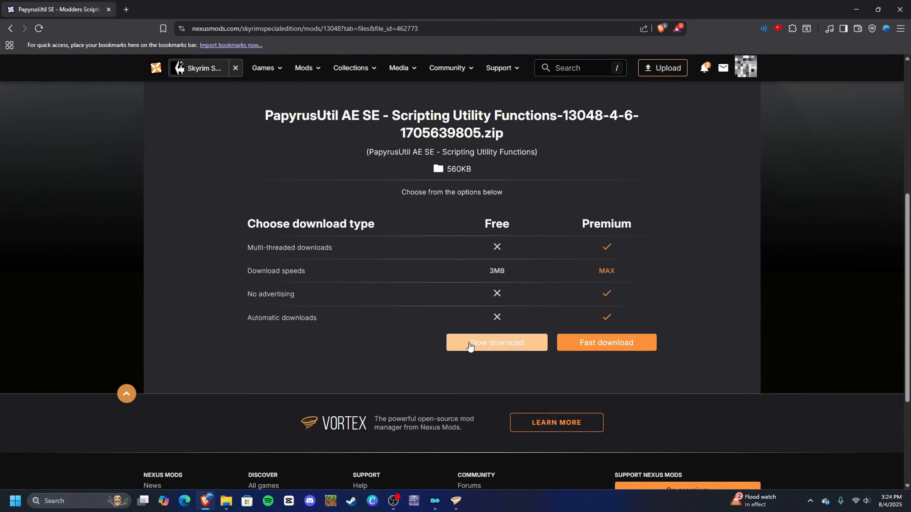
pyautogui.click(469, 345)
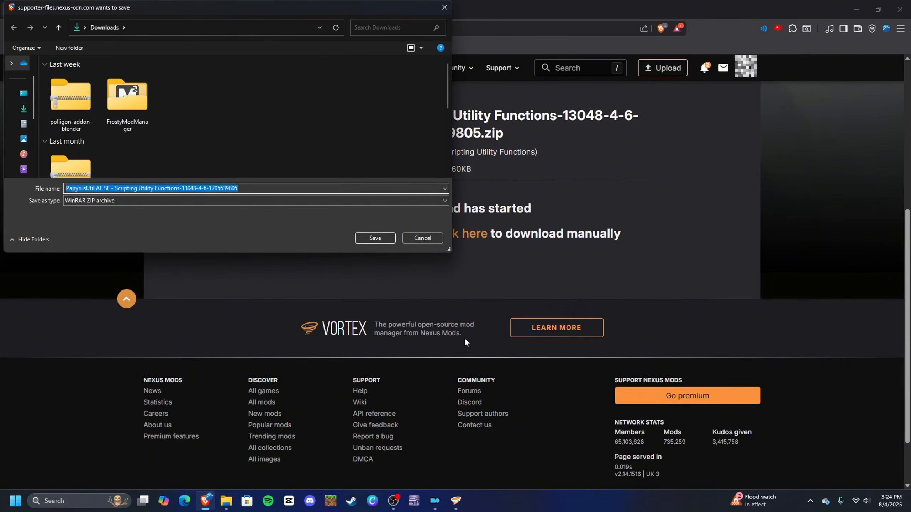
pyautogui.click(376, 238)
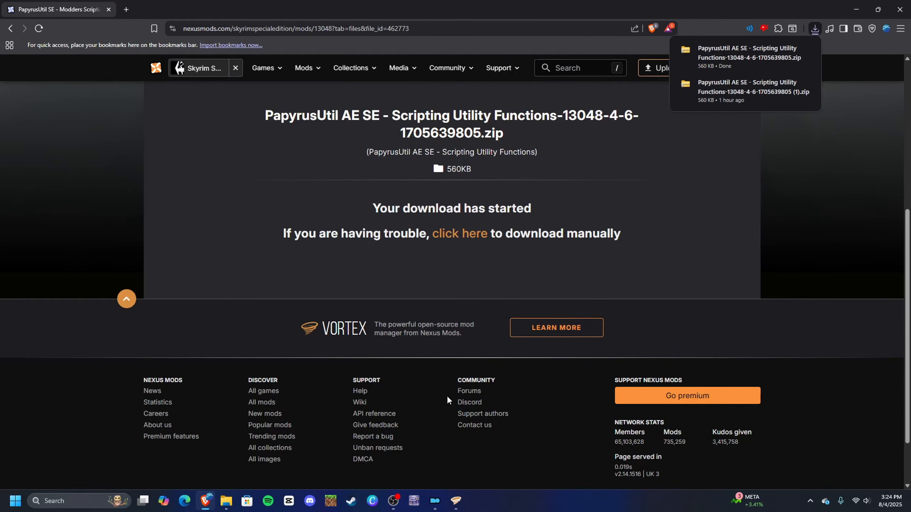
# Step: Switch to Mod Organizer and install the PapyrusUtil AE SE archive from Downloads, replacing the existing mod and keeping a backup
pyautogui.click(435, 501)
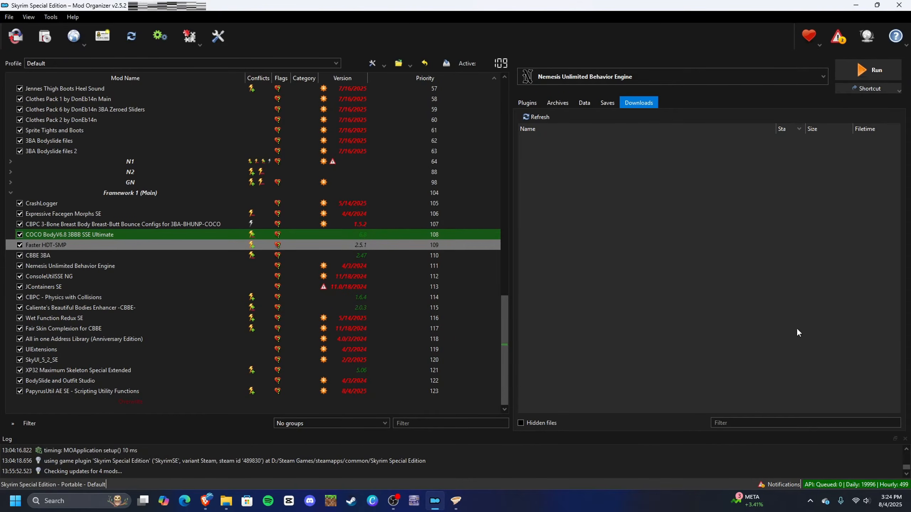
pyautogui.click(10, 19)
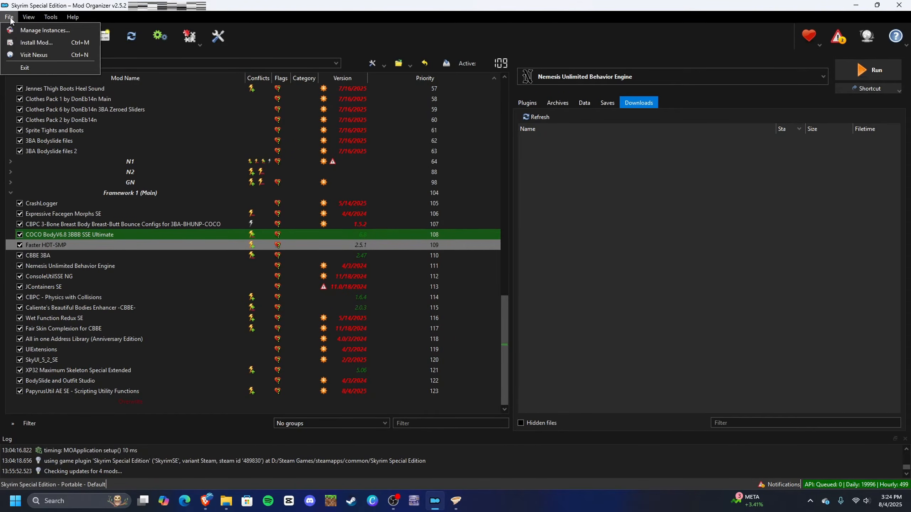
pyautogui.click(36, 43)
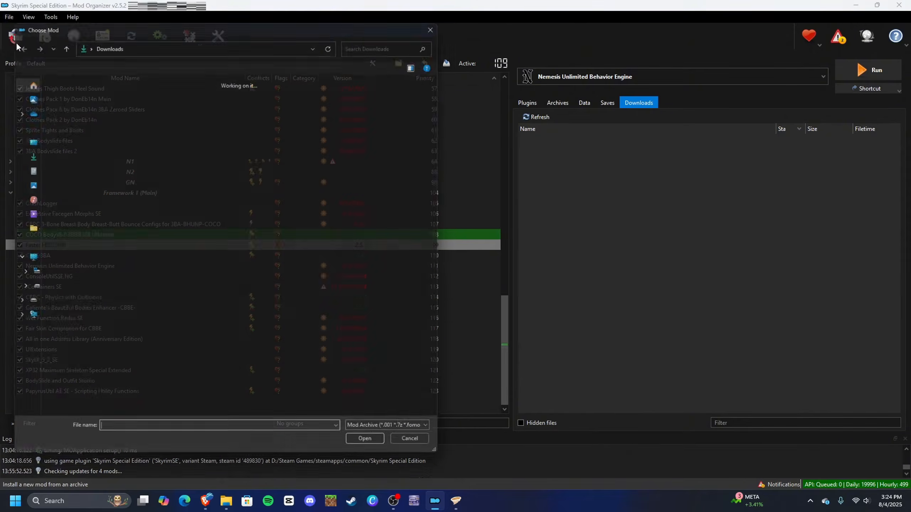
pyautogui.click(57, 115)
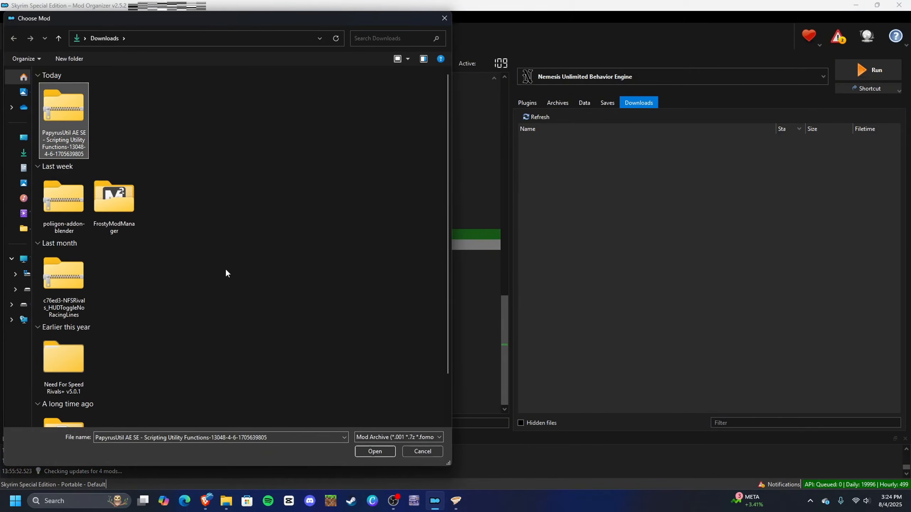
pyautogui.click(361, 451)
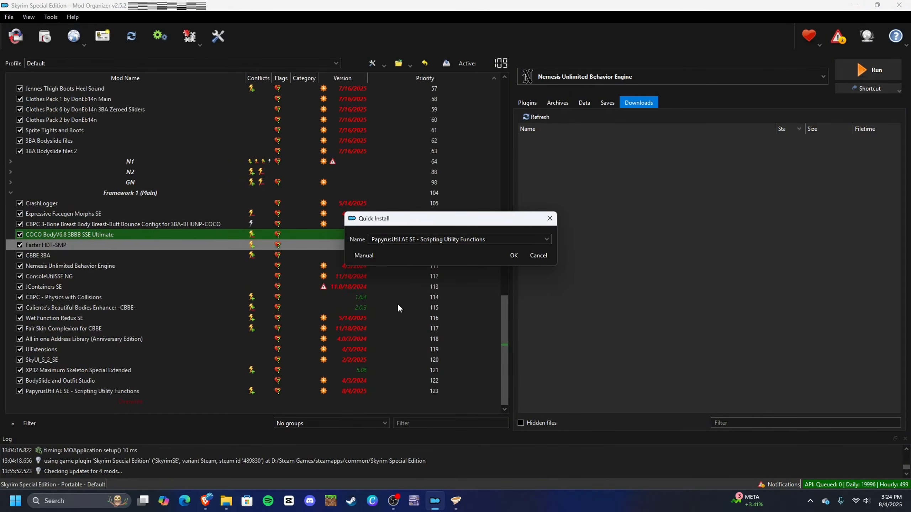
pyautogui.click(513, 256)
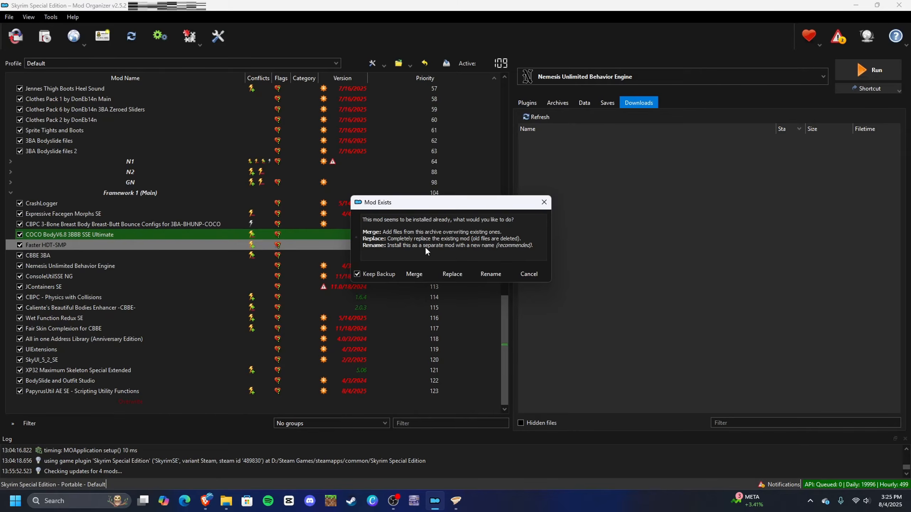
pyautogui.click(452, 274)
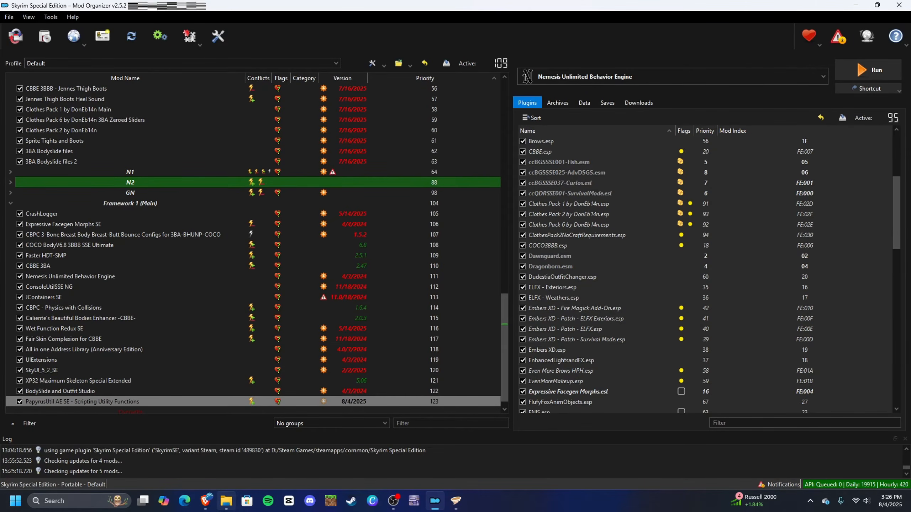
# Step: Switch to File Explorer and extract the PapyrusUtil AE SE archive in Downloads to its own folder
pyautogui.click(226, 501)
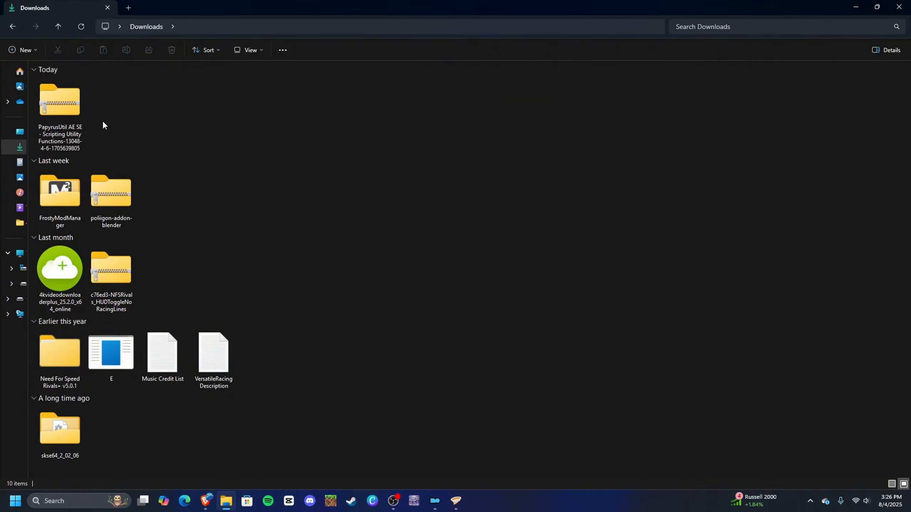
pyautogui.click(68, 117)
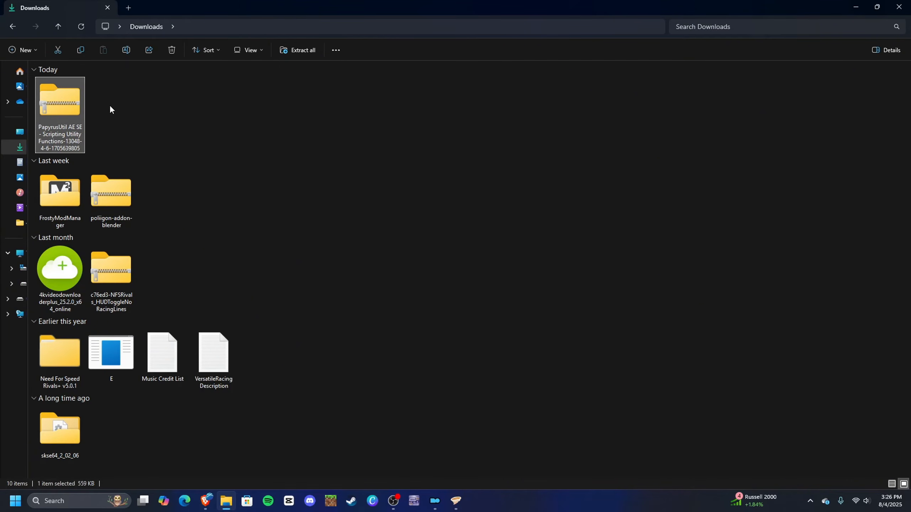
pyautogui.press('Return')
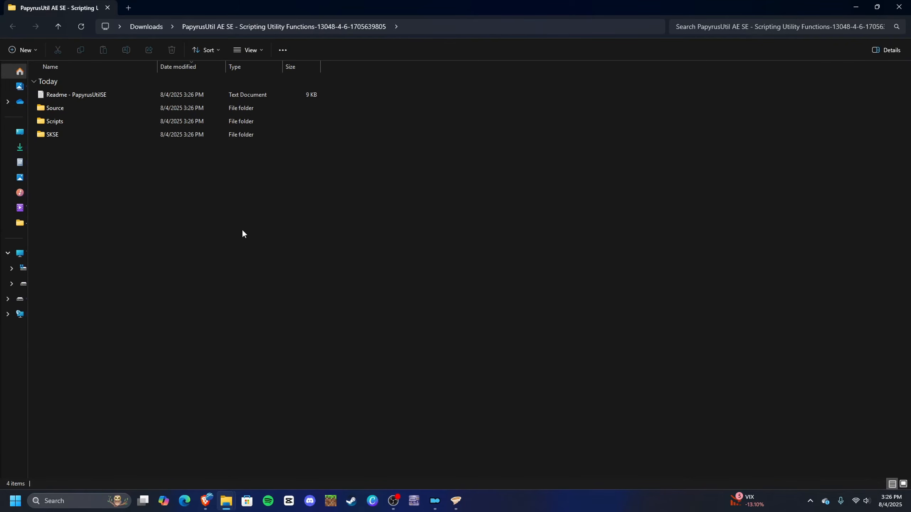
# Step: Open the Readme - PapyrusUtilSE text file and read its requirements and installation sections
pyautogui.doubleClick(93, 96)
pyautogui.scroll(-5, 129, 209)
pyautogui.scroll(-20, 130, 209)
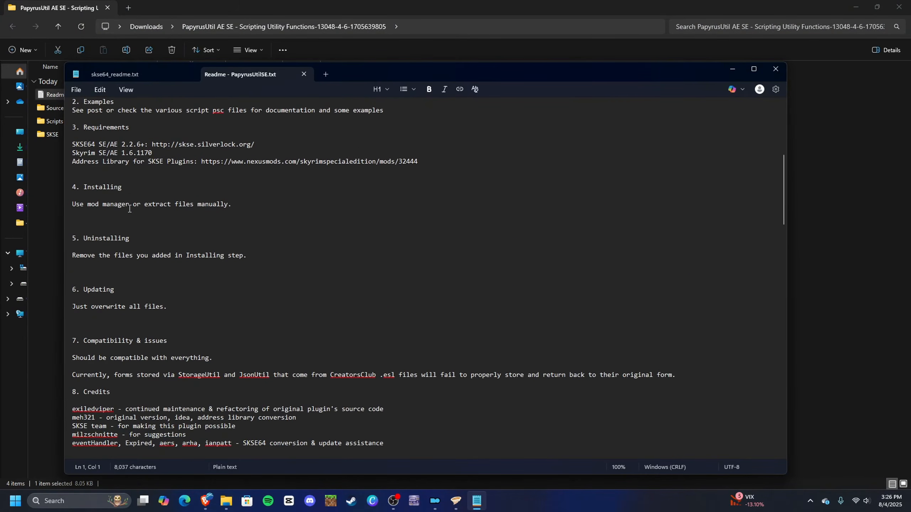
# Step: Finish skimming the readme, close it, and copy the Source, Scripts and SKSE folders from the extracted PapyrusUtil folder
pyautogui.scroll(-10, 130, 209)
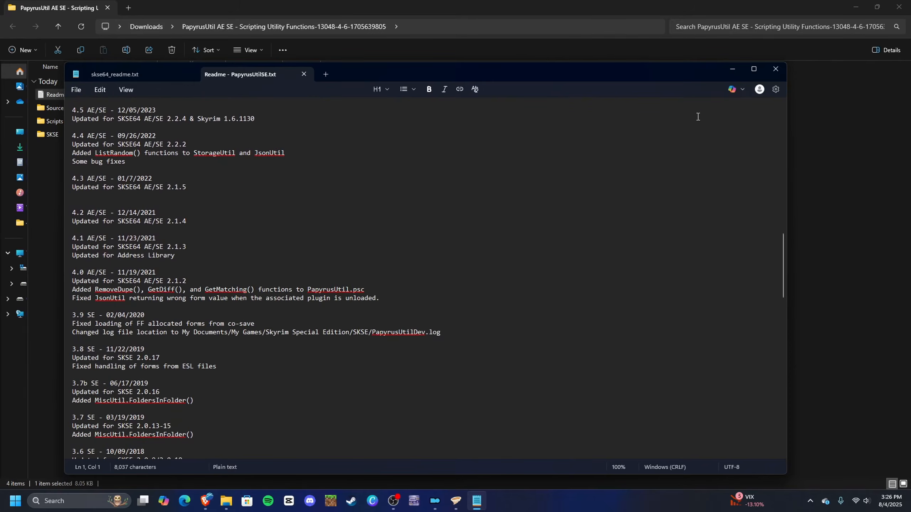
pyautogui.click(775, 69)
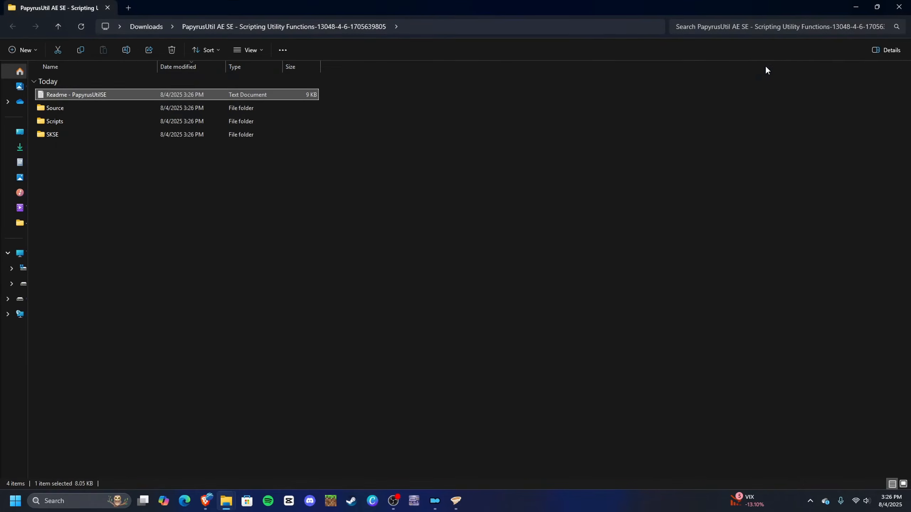
pyautogui.click(259, 173)
pyautogui.moveTo(200, 166); pyautogui.dragTo(168, 107)
pyautogui.rightClick(168, 107)
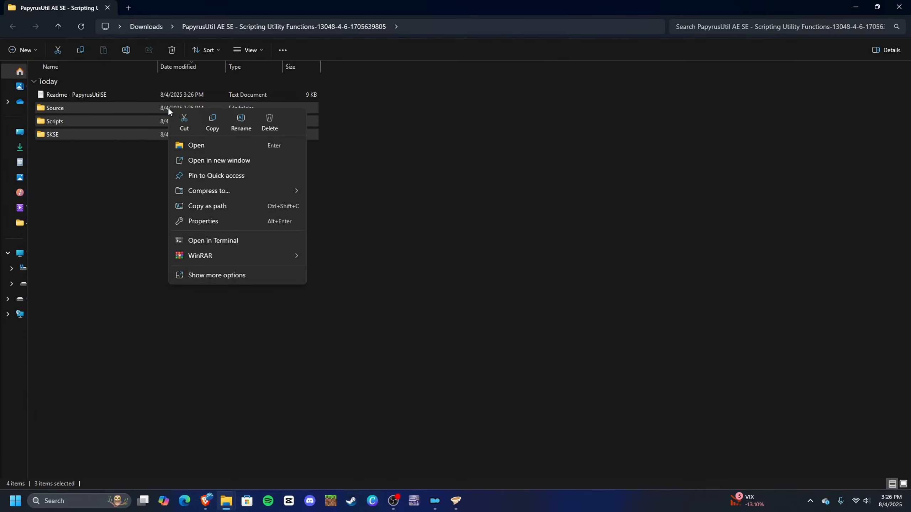
pyautogui.click(212, 121)
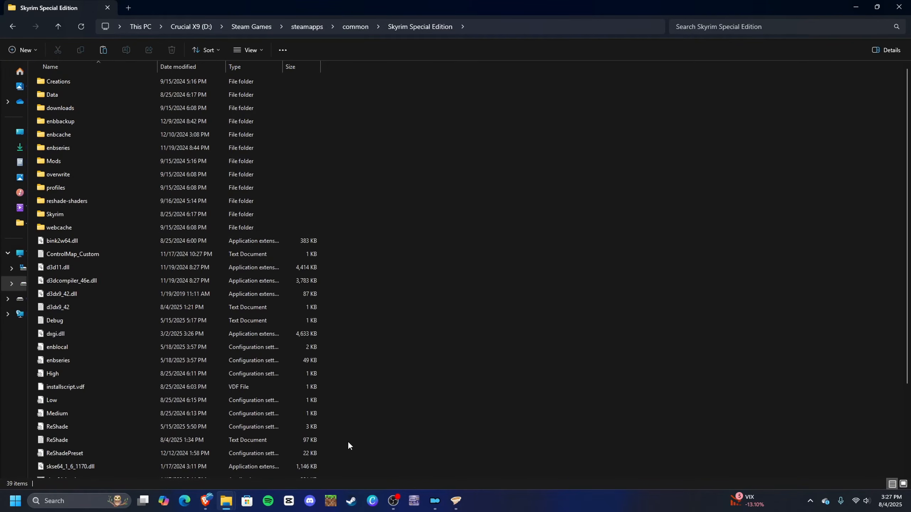
# Step: Paste the copied PapyrusUtil folders into the Data folder of Skyrim Special Edition and check the folder listing
pyautogui.doubleClick(165, 100)
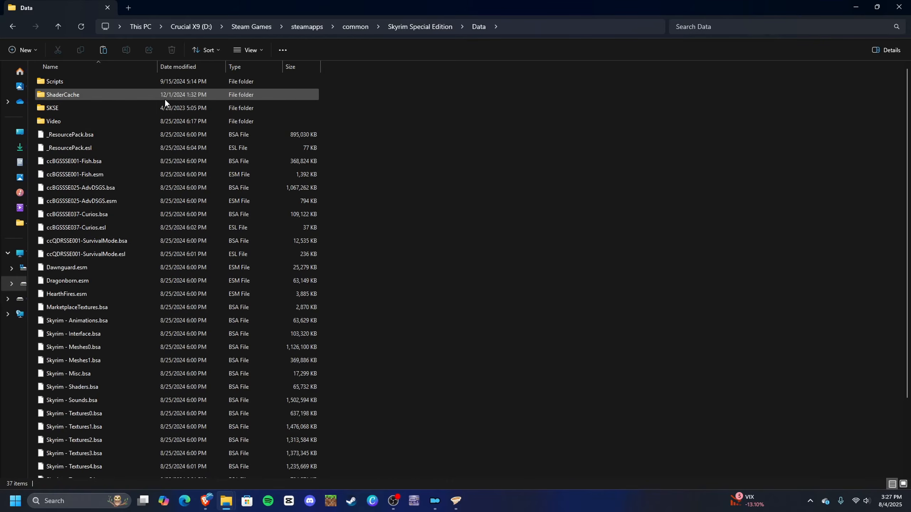
pyautogui.rightClick(462, 151)
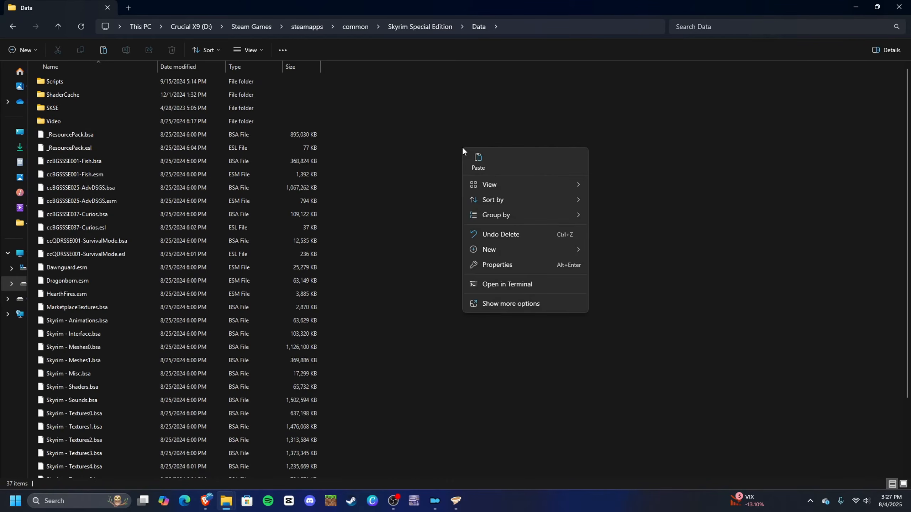
pyautogui.click(434, 164)
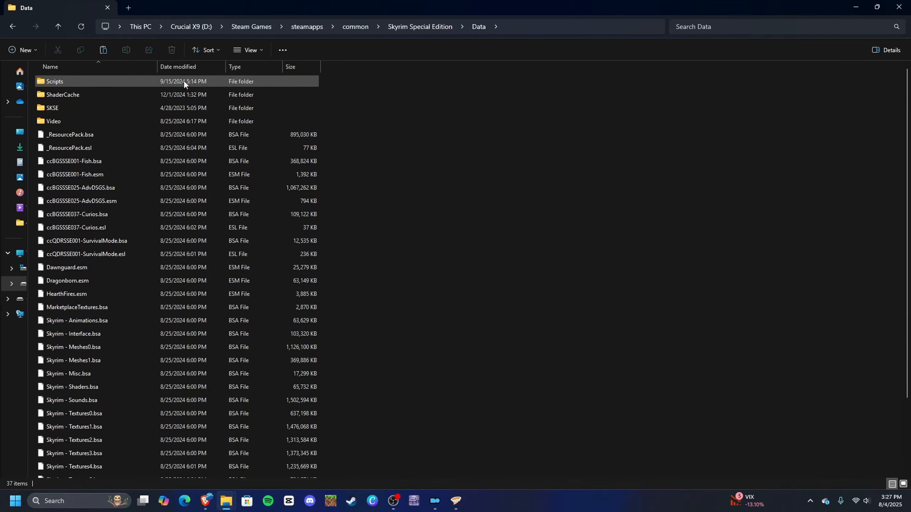
pyautogui.rightClick(380, 132)
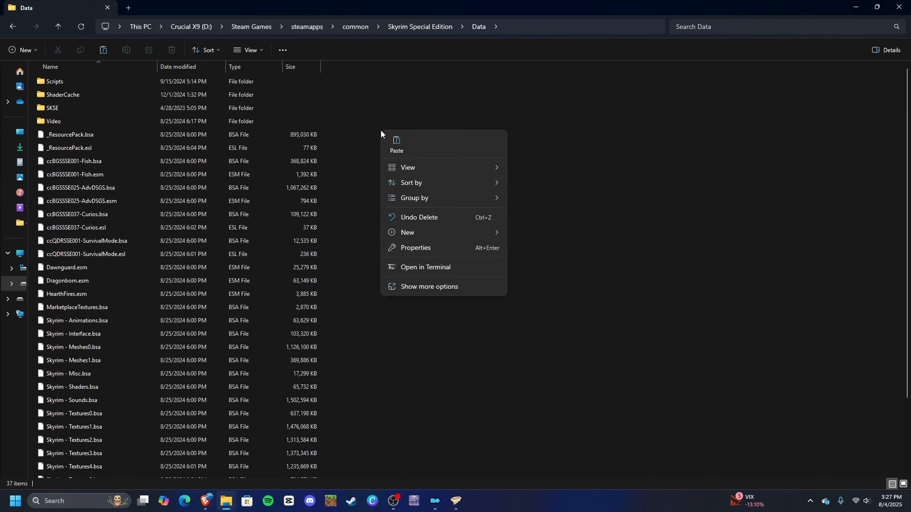
pyautogui.click(344, 117)
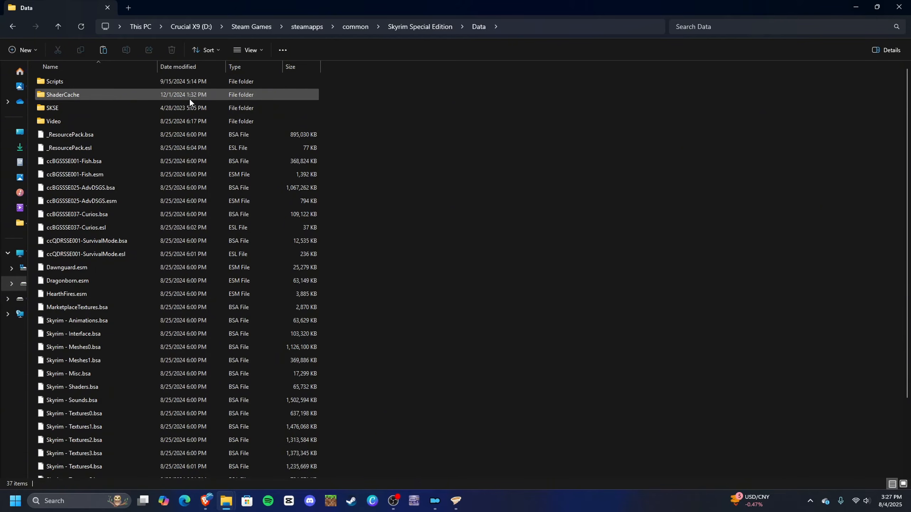
pyautogui.rightClick(385, 107)
pyautogui.click(395, 115)
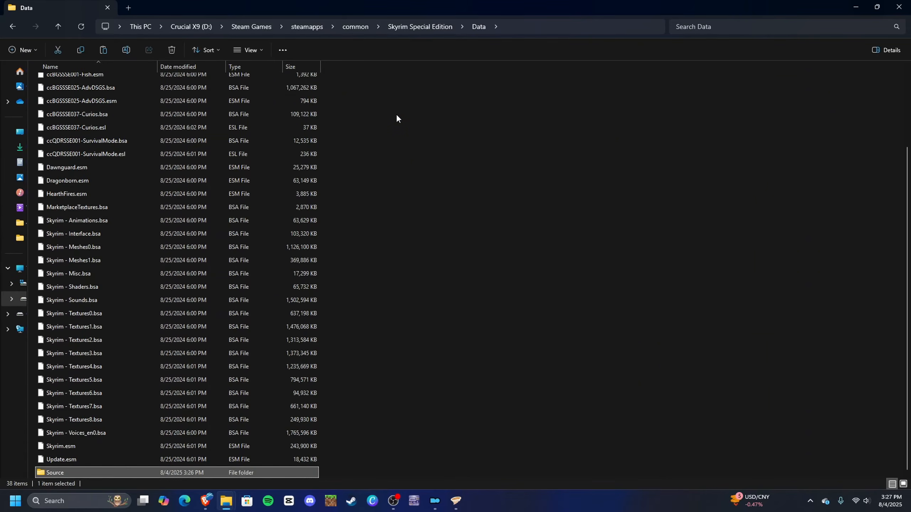
pyautogui.scroll(3, 385, 357)
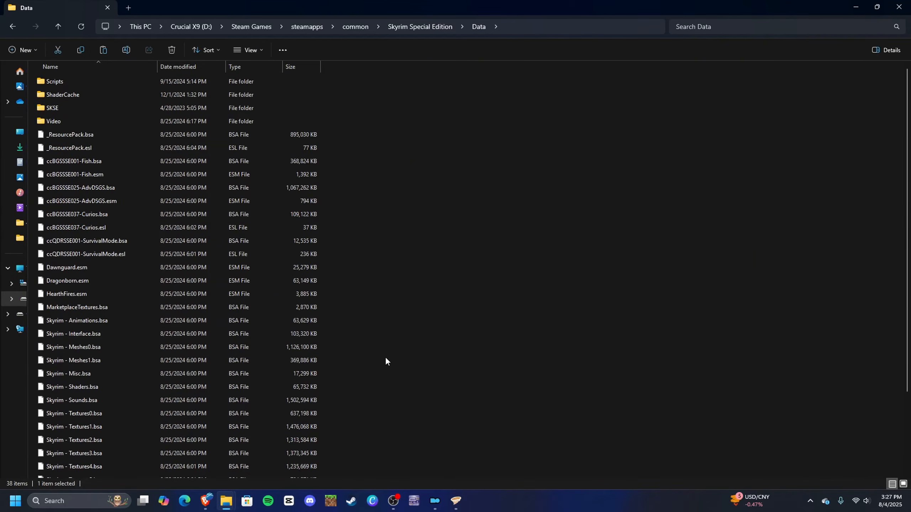
pyautogui.scroll(3, 385, 358)
pyautogui.scroll(-3, 416, 334)
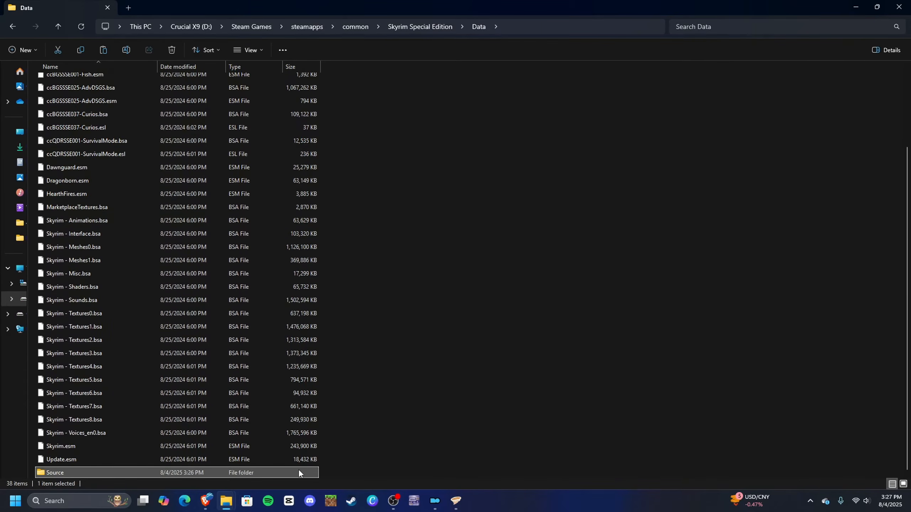
pyautogui.scroll(3, 438, 295)
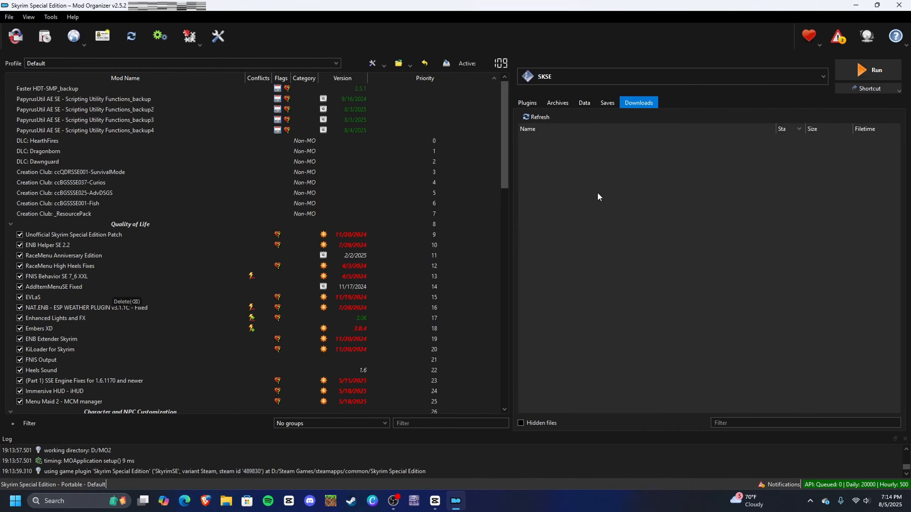
# Step: Switch to Mod Organizer and start reinstalling the Faster HDT-SMP mod in the Framework 1 (Main) group
pyautogui.moveTo(505, 164); pyautogui.dragTo(517, 389)
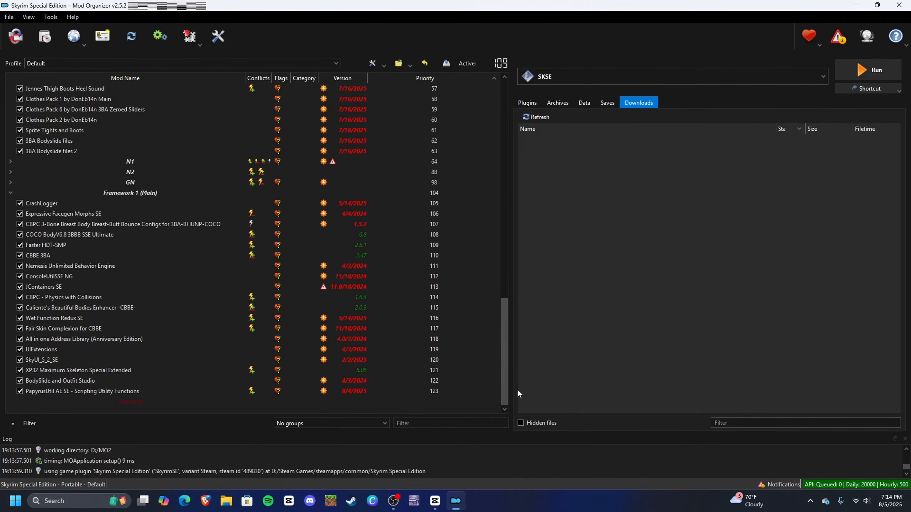
pyautogui.click(91, 245)
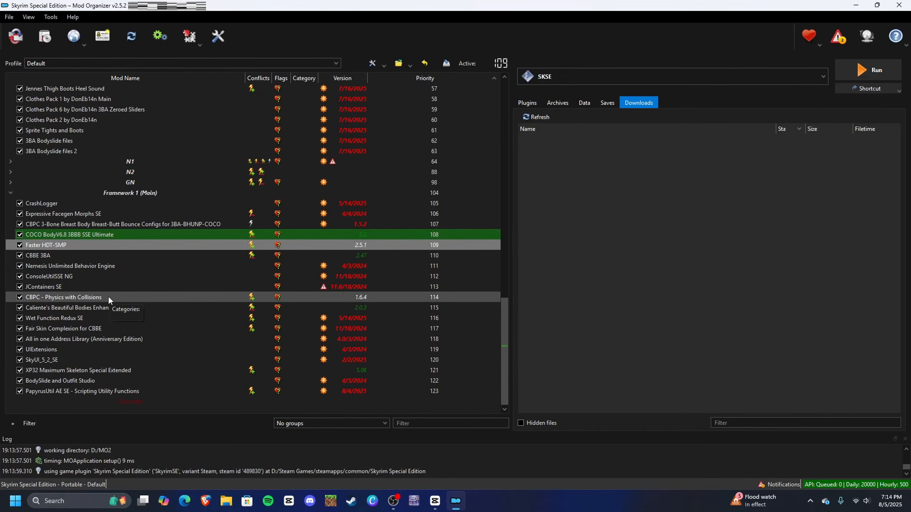
pyautogui.rightClick(120, 246)
pyautogui.click(173, 353)
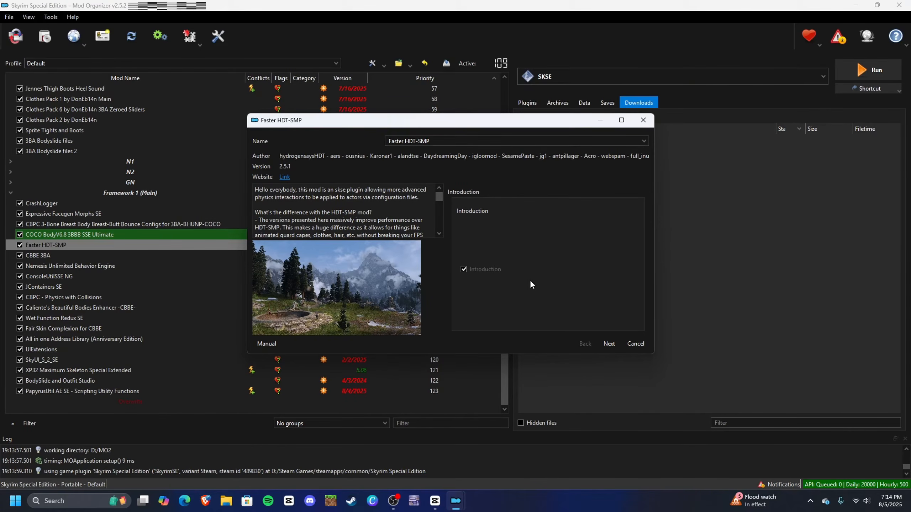
# Step: Examine the Faster HDT-SMP installer's options for Skyrim version, CUDA, AVX and configuration
pyautogui.click(609, 344)
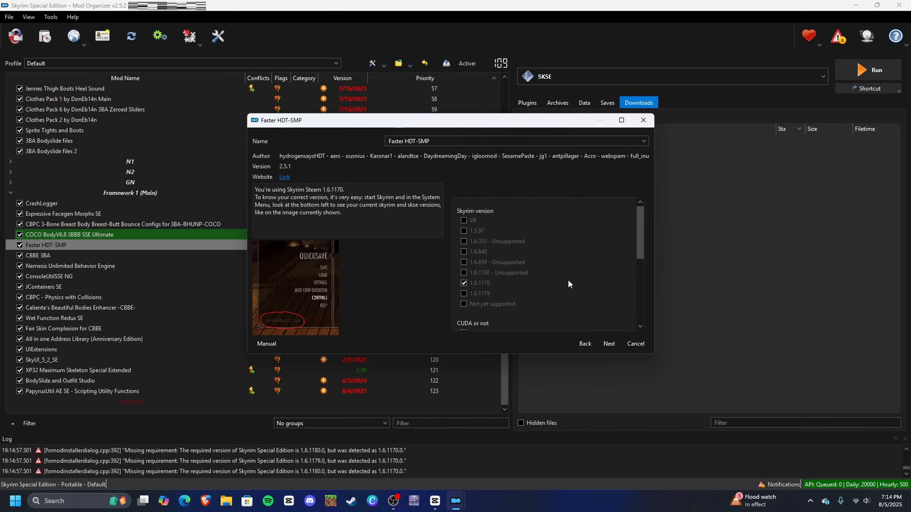
pyautogui.click(580, 341)
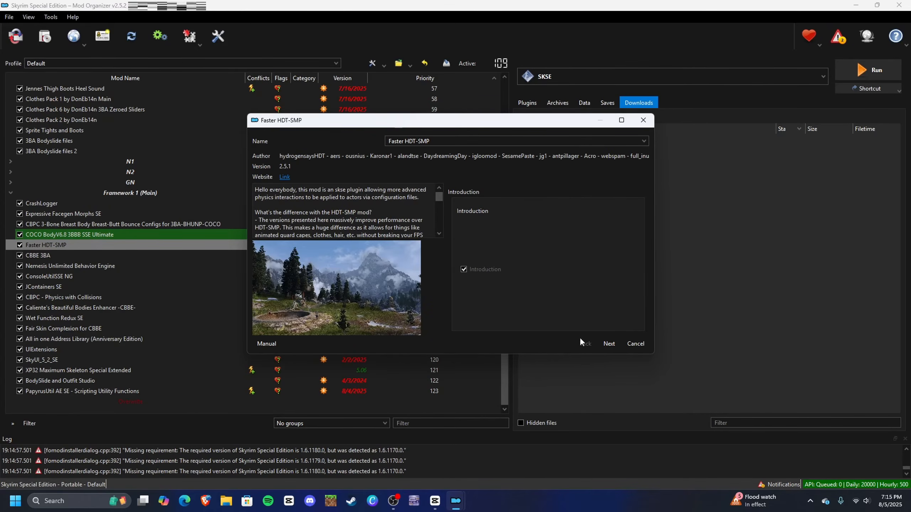
pyautogui.click(609, 343)
pyautogui.scroll(3, 515, 250)
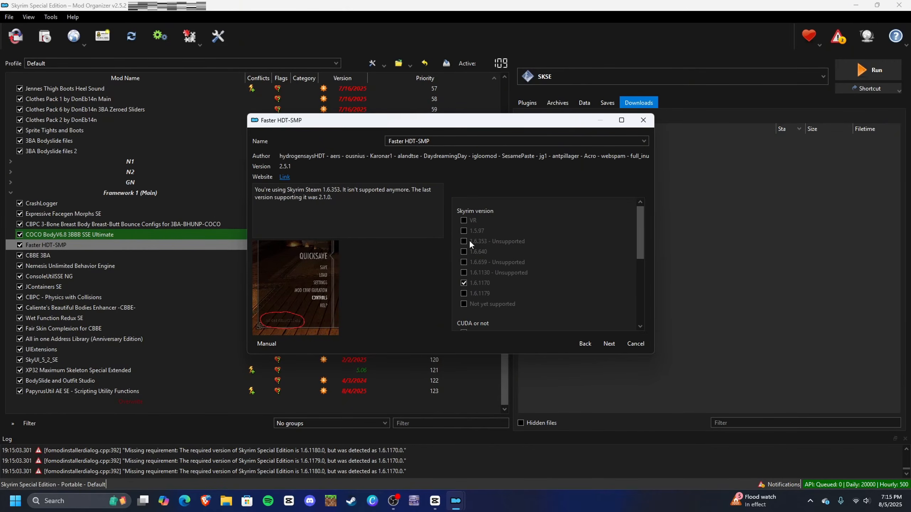
pyautogui.scroll(-2, 489, 238)
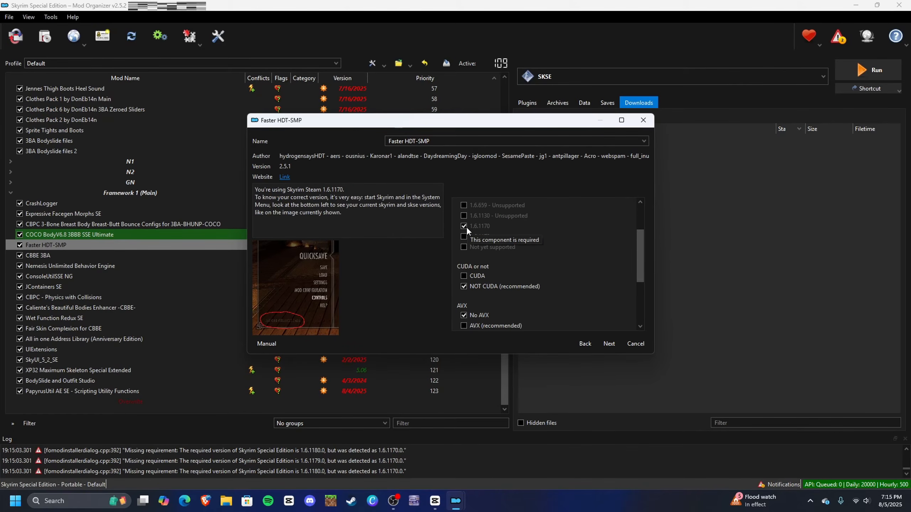
pyautogui.scroll(-3, 466, 227)
pyautogui.scroll(2, 465, 226)
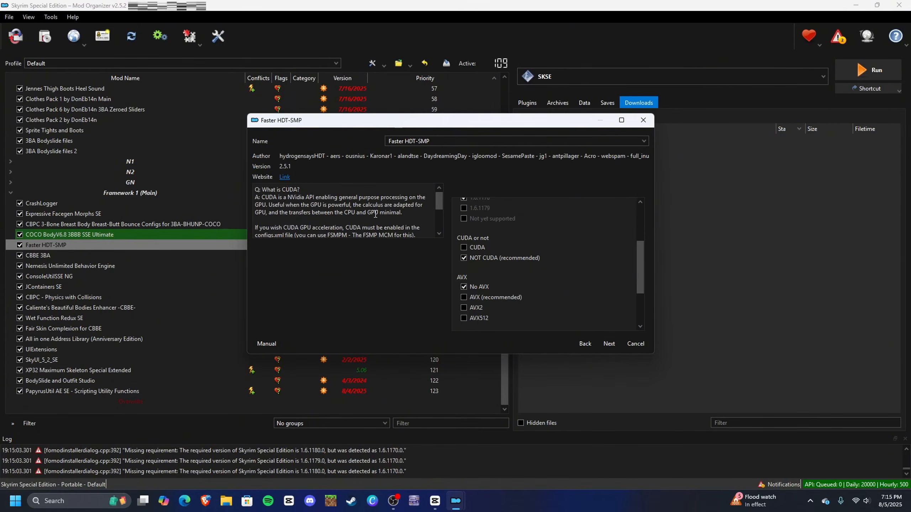
pyautogui.scroll(-3, 525, 293)
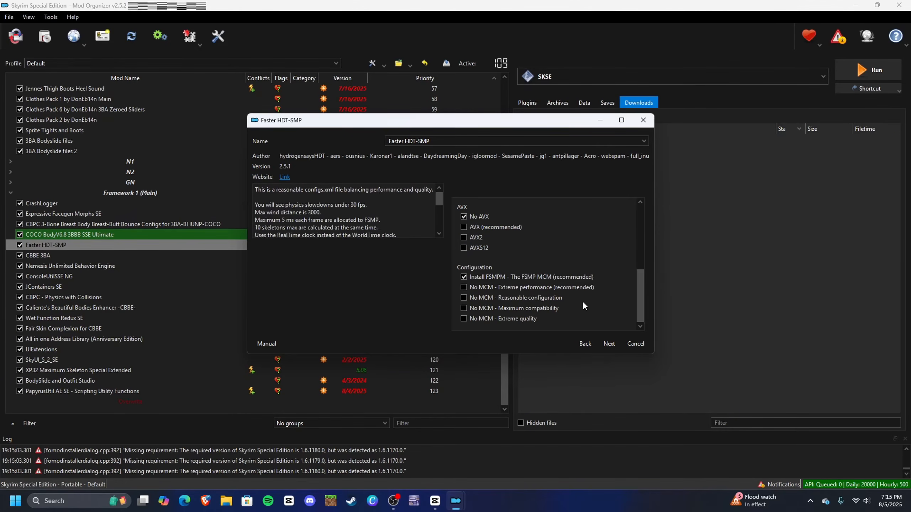
# Step: Install Faster HDT-SMP with the preselected options, replacing the existing mod and keeping a backup
pyautogui.click(608, 344)
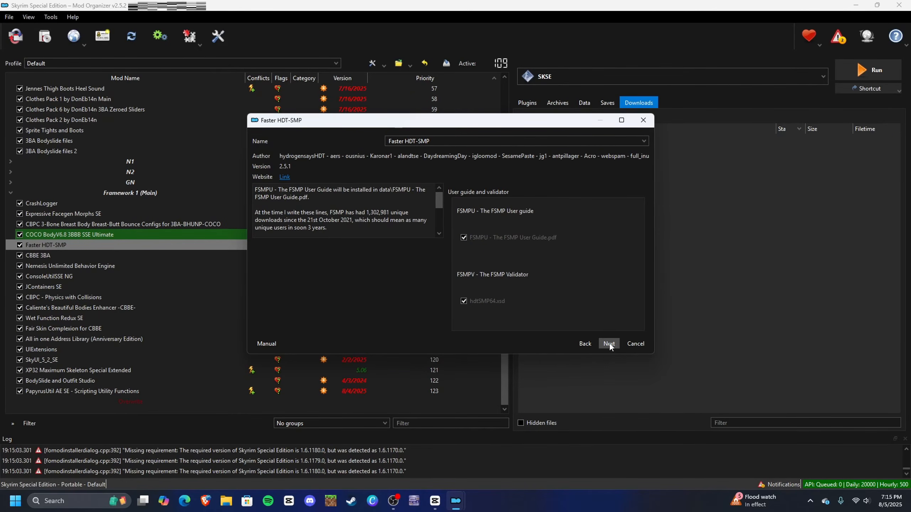
pyautogui.click(609, 344)
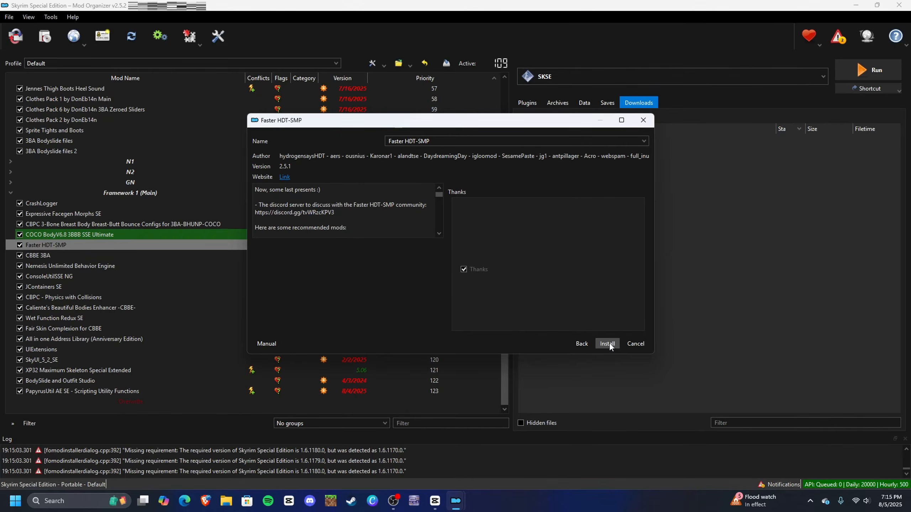
pyautogui.click(607, 344)
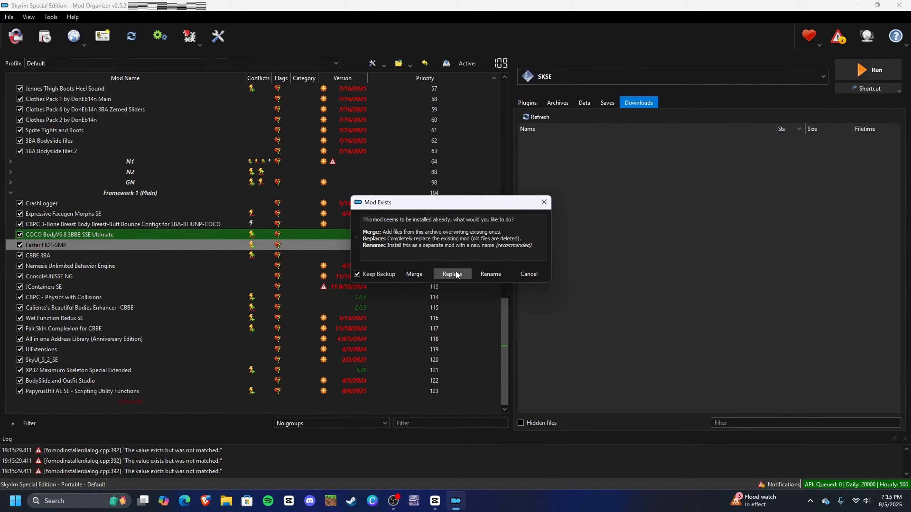
pyautogui.click(452, 274)
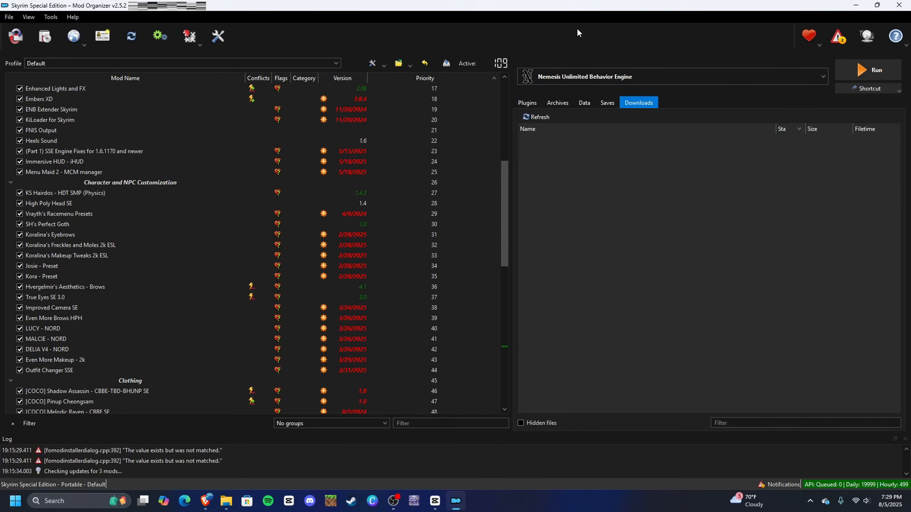
# Step: Choose Nemesis Unlimited Behavior Engine as the program to run and review its entry in the executables settings
pyautogui.click(588, 75)
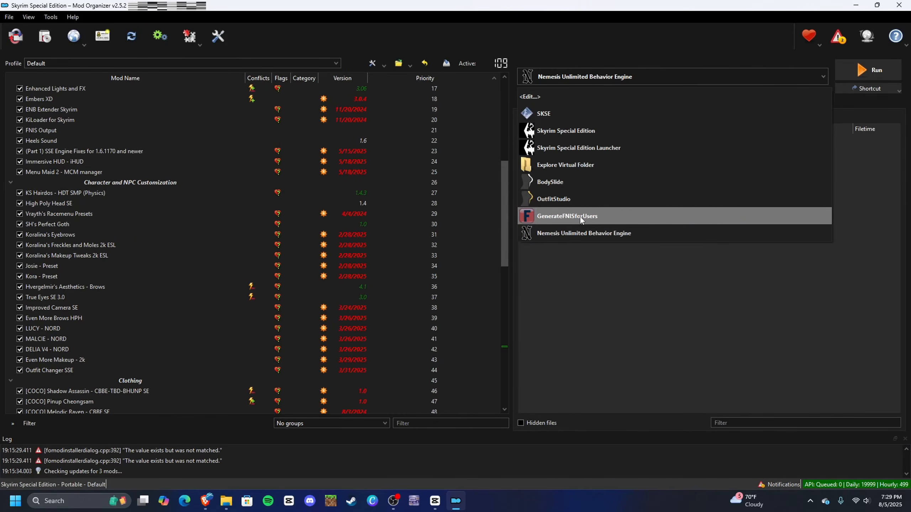
pyautogui.click(584, 234)
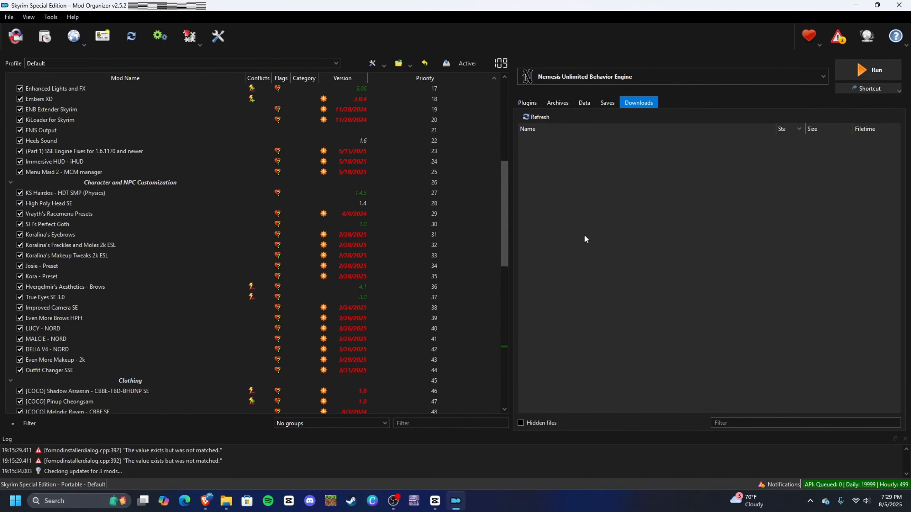
pyautogui.click(643, 78)
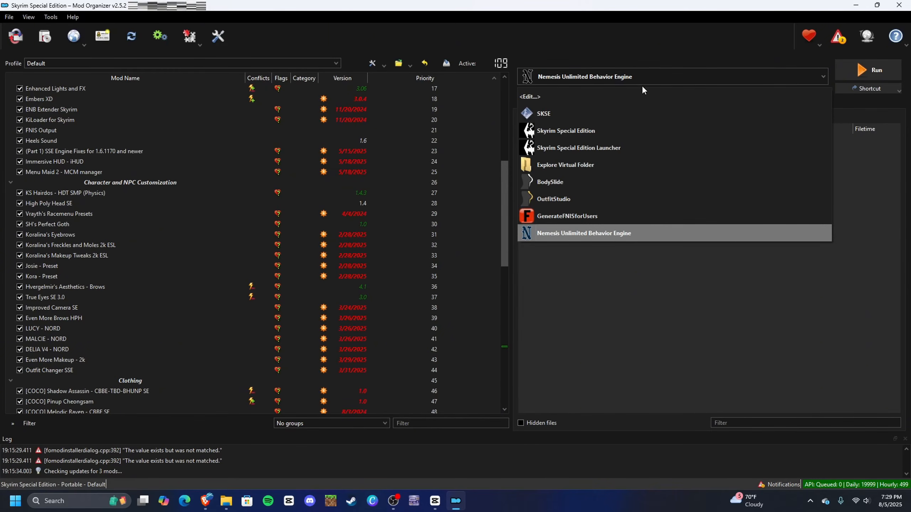
pyautogui.click(641, 95)
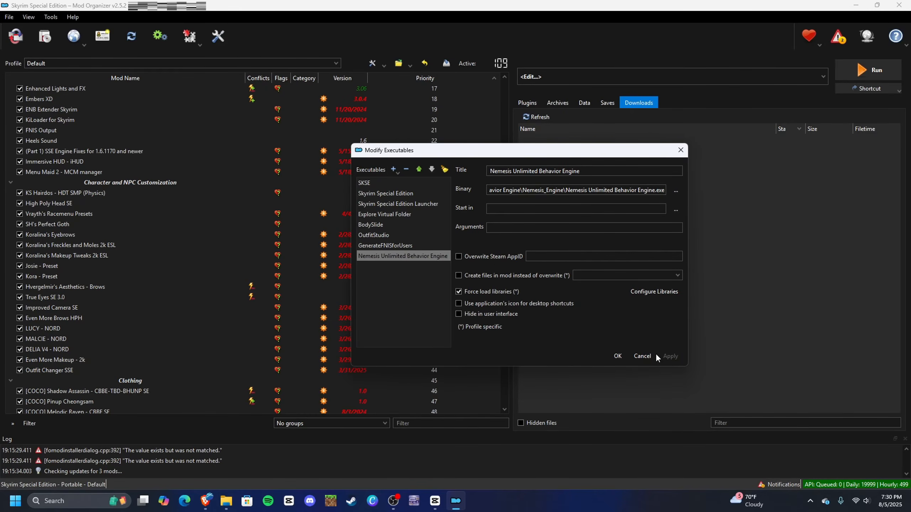
pyautogui.click(618, 355)
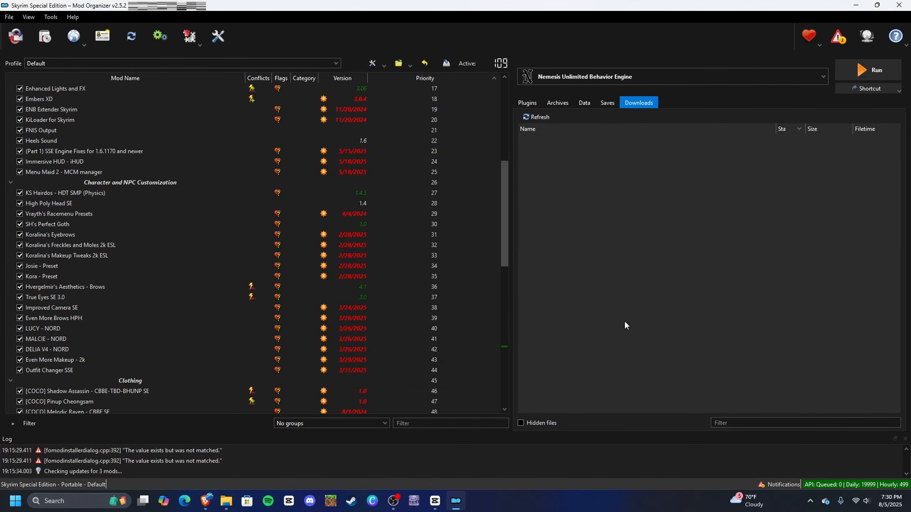
# Step: Run Nemesis Unlimited Behavior Engine, start the engine update, and reposition and enlarge its window
pyautogui.click(868, 70)
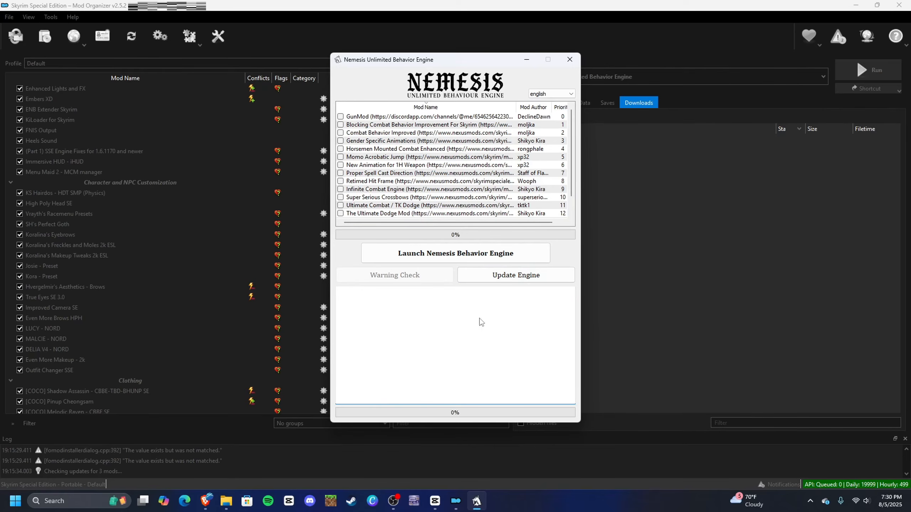
pyautogui.click(533, 281)
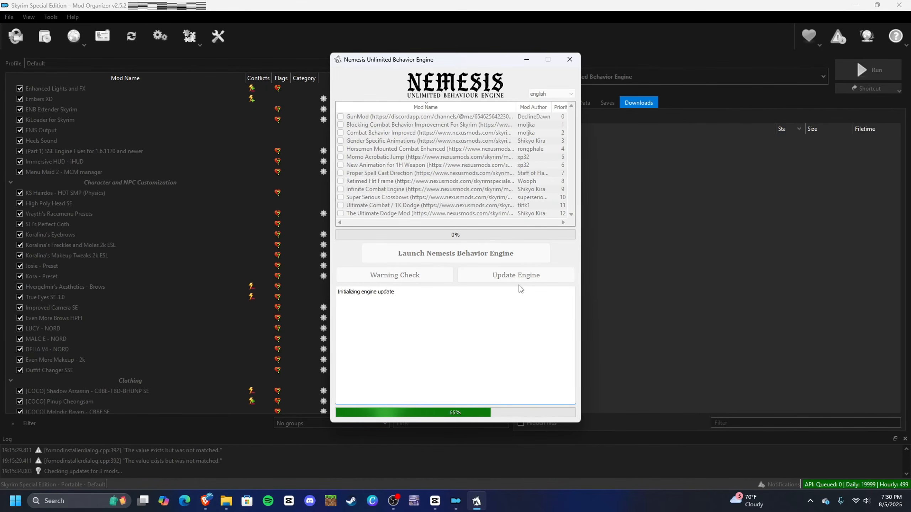
pyautogui.moveTo(503, 54); pyautogui.dragTo(617, 114)
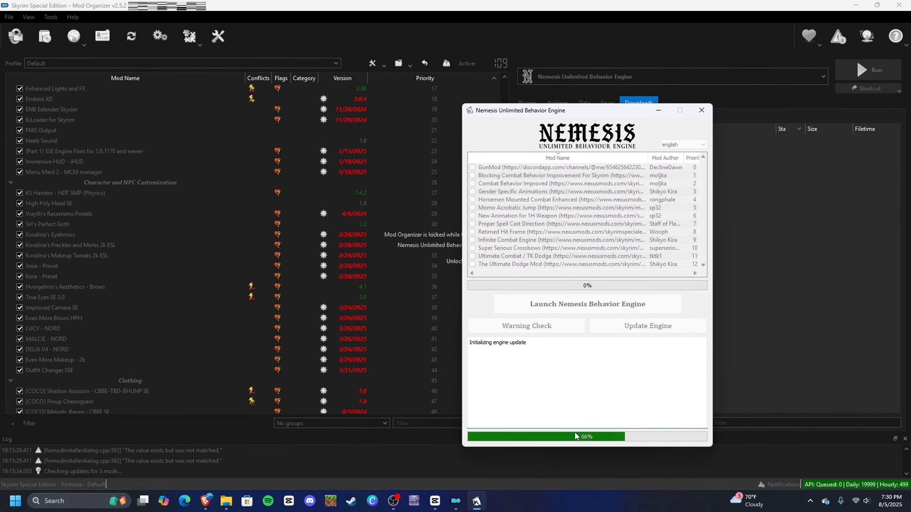
pyautogui.moveTo(579, 450); pyautogui.dragTo(579, 470)
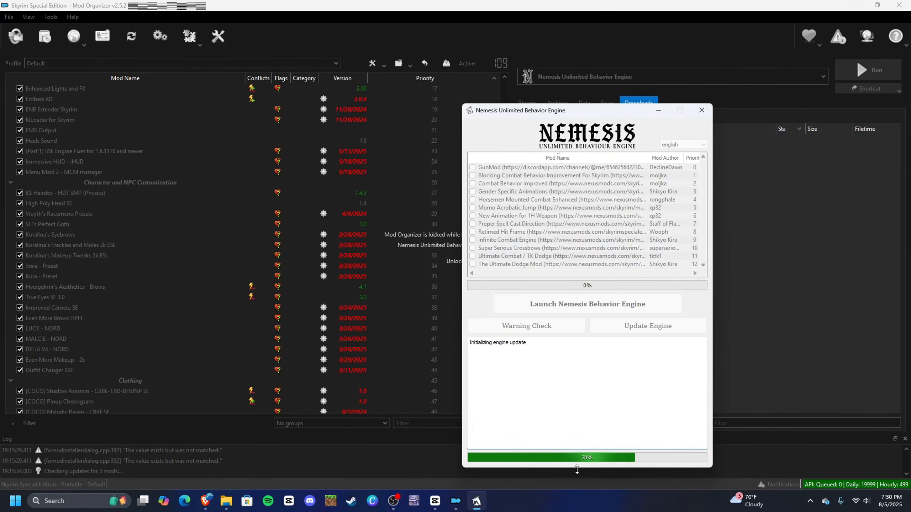
# Step: Reposition the Nemesis Unlimited Behavior Engine window and close it once the engine update finishes
pyautogui.moveTo(596, 114); pyautogui.dragTo(596, 81)
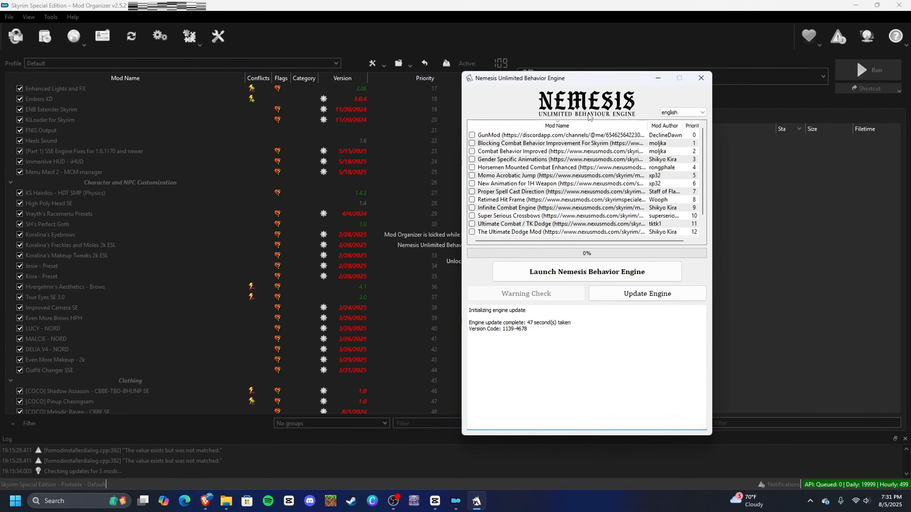
pyautogui.click(700, 78)
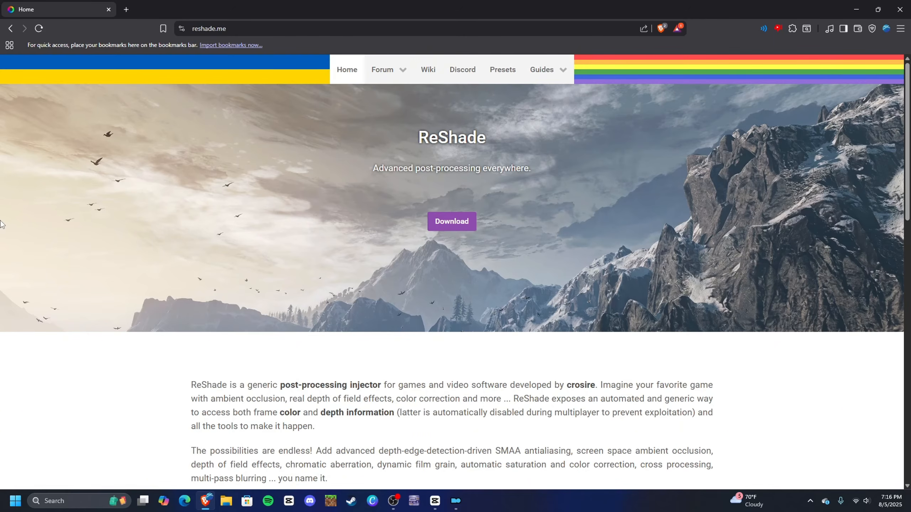
# Step: Download the standard ReShade 6.5.1 setup from reshade.me in the browser, save it to Downloads and launch it
pyautogui.scroll(-1, 3, 225)
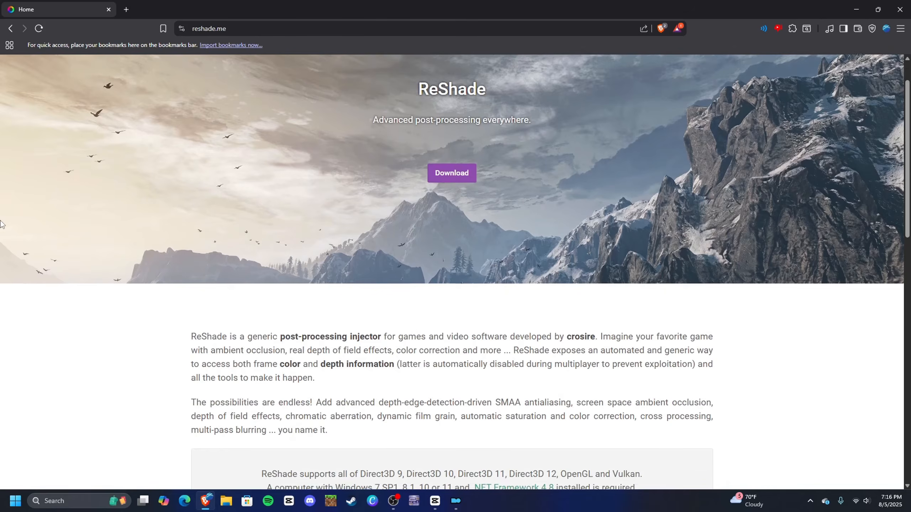
pyautogui.scroll(-13, 2, 225)
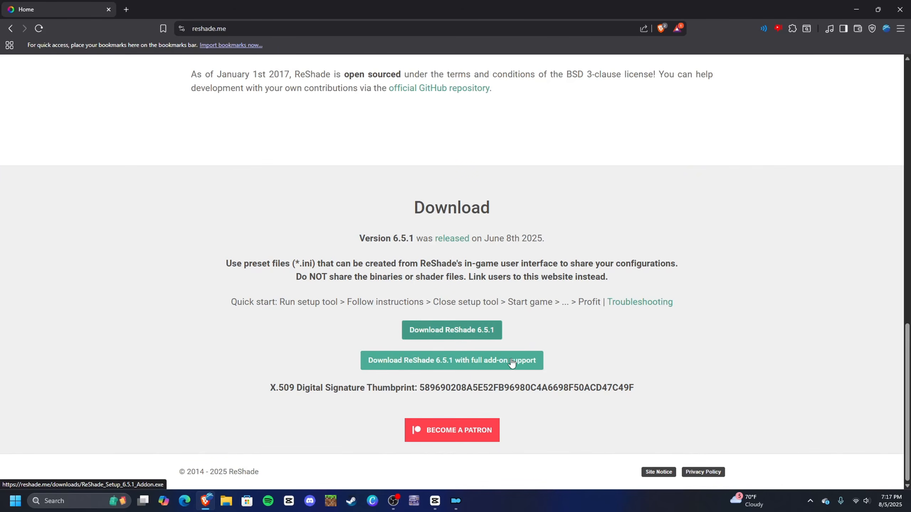
pyautogui.click(459, 334)
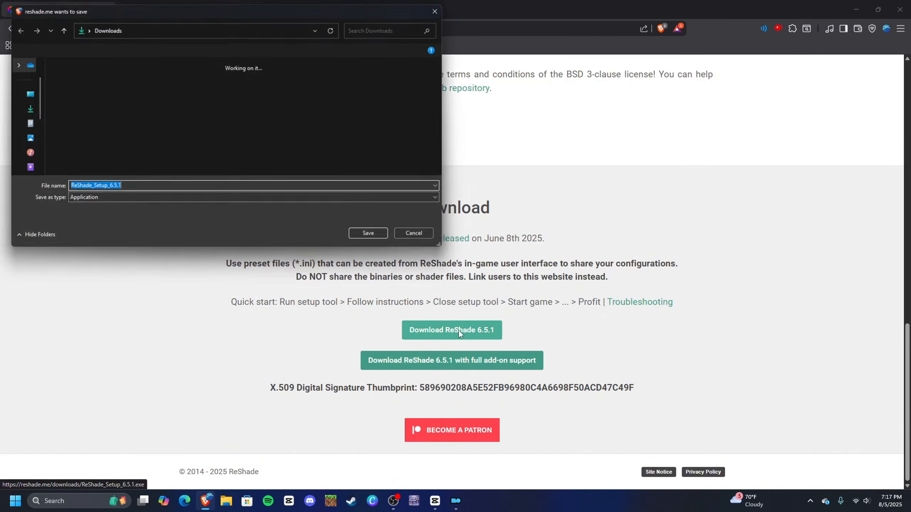
pyautogui.click(386, 238)
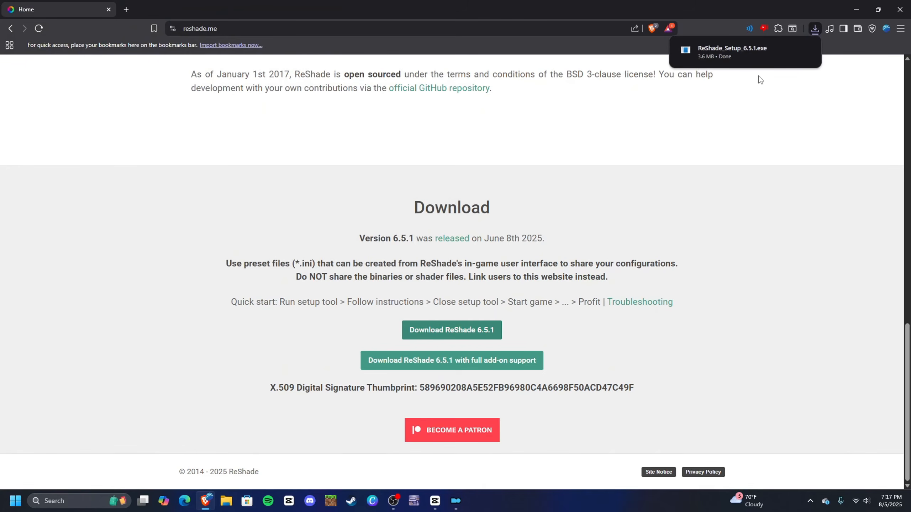
pyautogui.click(741, 59)
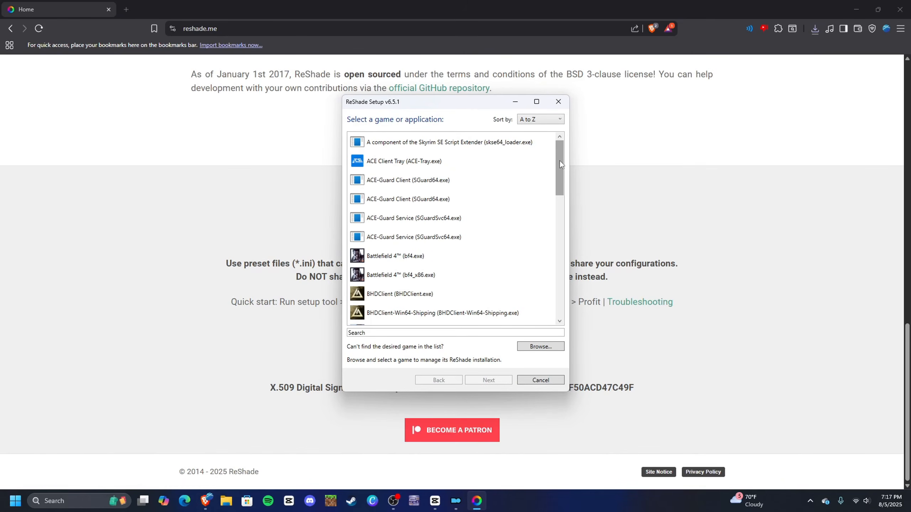
# Step: Choose Skyrim (SkyrimSE.exe) as the game for the ReShade installation and proceed
pyautogui.moveTo(559, 162); pyautogui.dragTo(554, 274)
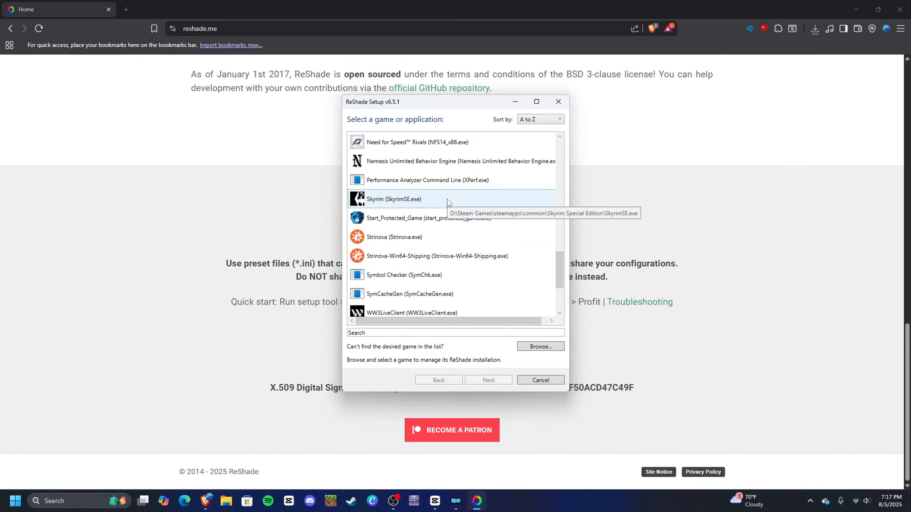
pyautogui.scroll(6, 447, 201)
pyautogui.scroll(-7, 447, 201)
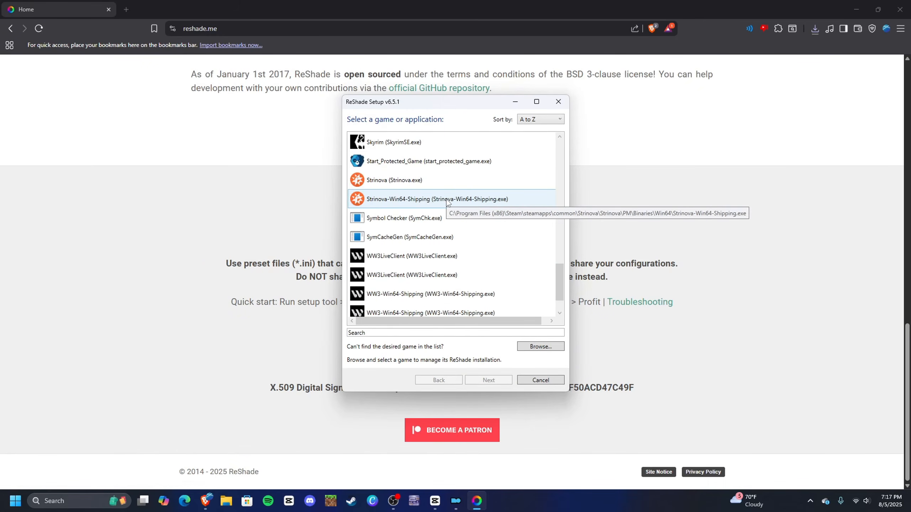
pyautogui.scroll(2, 447, 201)
pyautogui.click(445, 256)
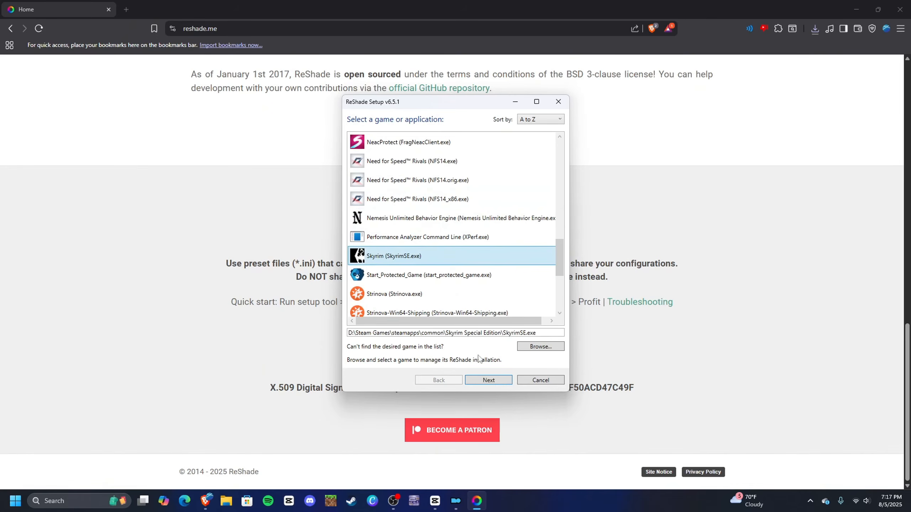
pyautogui.click(489, 380)
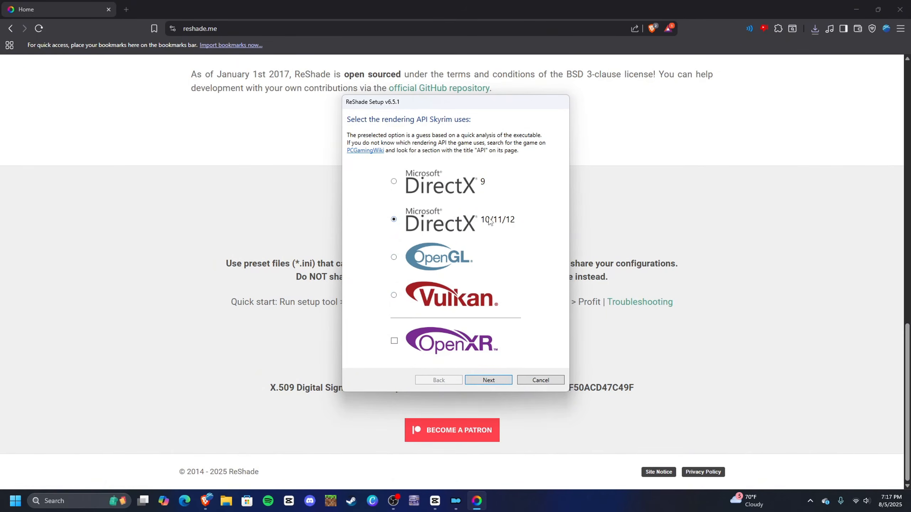
# Step: Install ReShade with DirectX 10/11/12 and Update ReShade and effects, skip the effects selection, and finish the setup
pyautogui.click(496, 381)
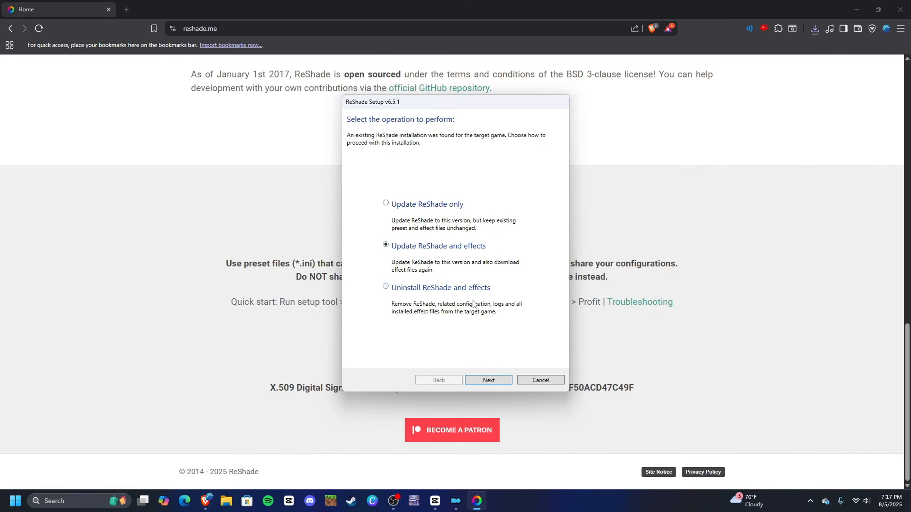
pyautogui.click(488, 381)
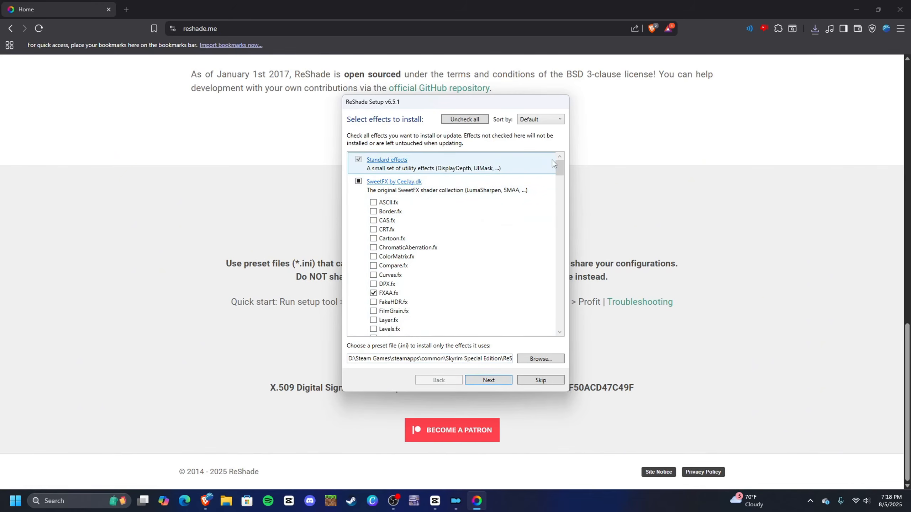
pyautogui.moveTo(560, 165)
pyautogui.mouseDown()
pyautogui.moveTo(553, 306)
pyautogui.moveTo(561, 166)
pyautogui.mouseUp()
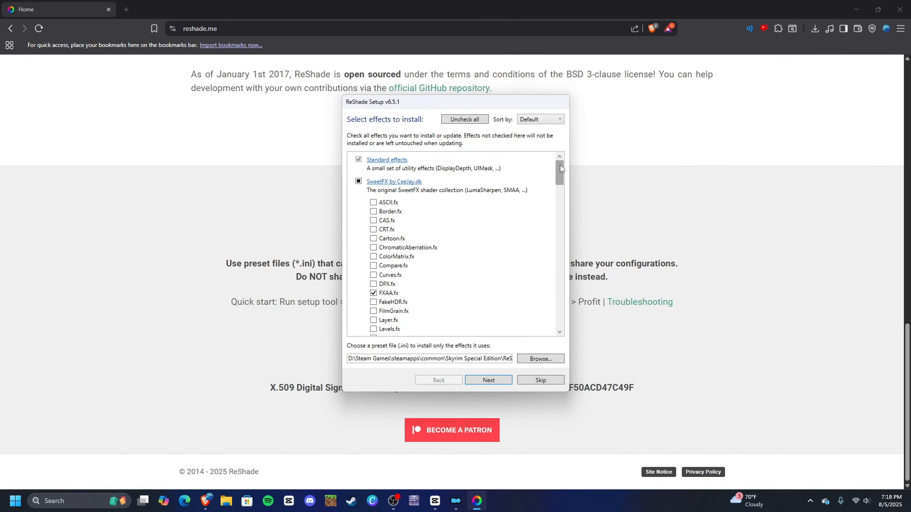
pyautogui.click(535, 378)
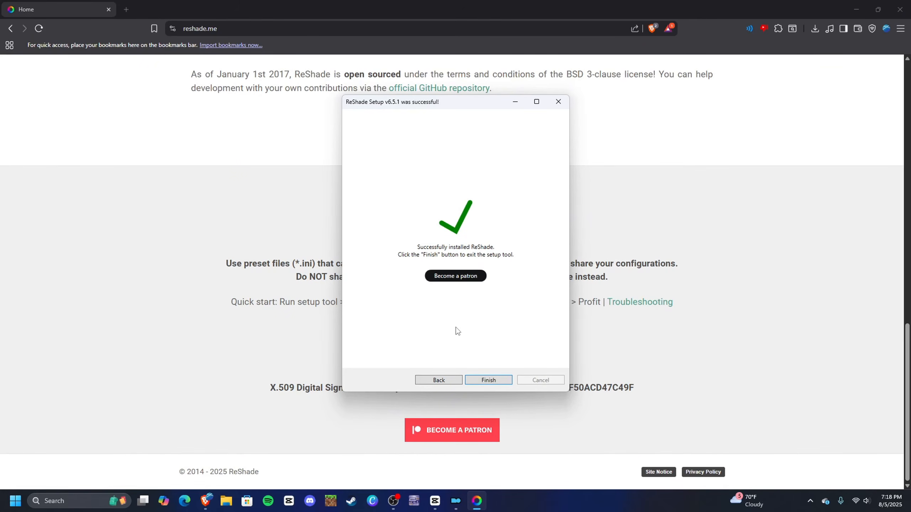
pyautogui.click(490, 381)
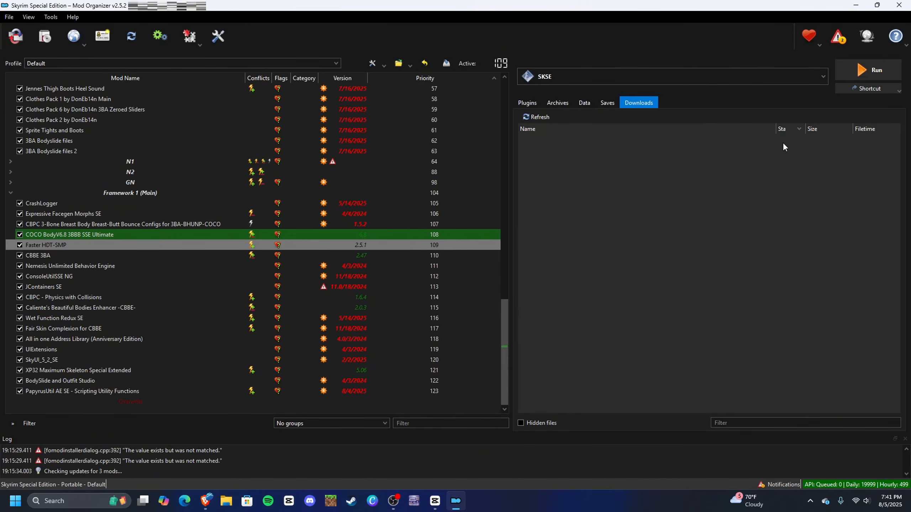
# Step: In Mod Organizer, select SKSE as the executable and run the game through it
pyautogui.click(695, 82)
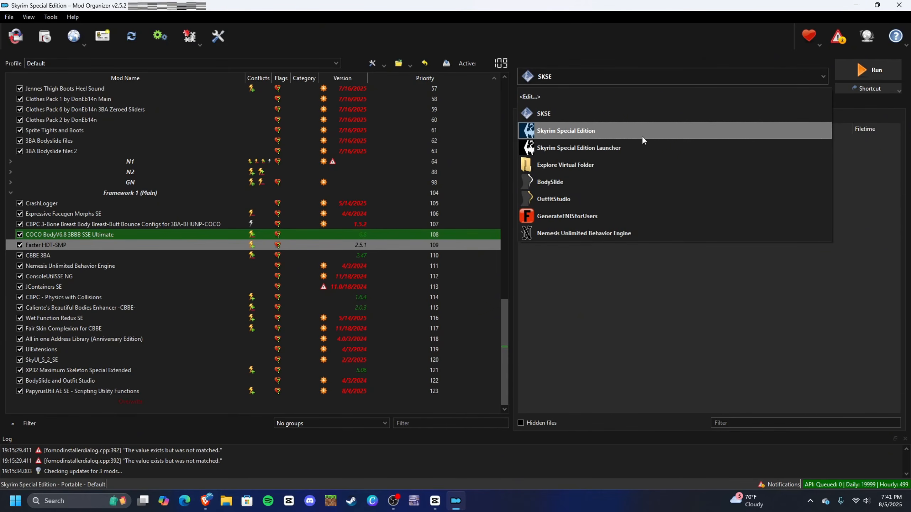
pyautogui.click(663, 118)
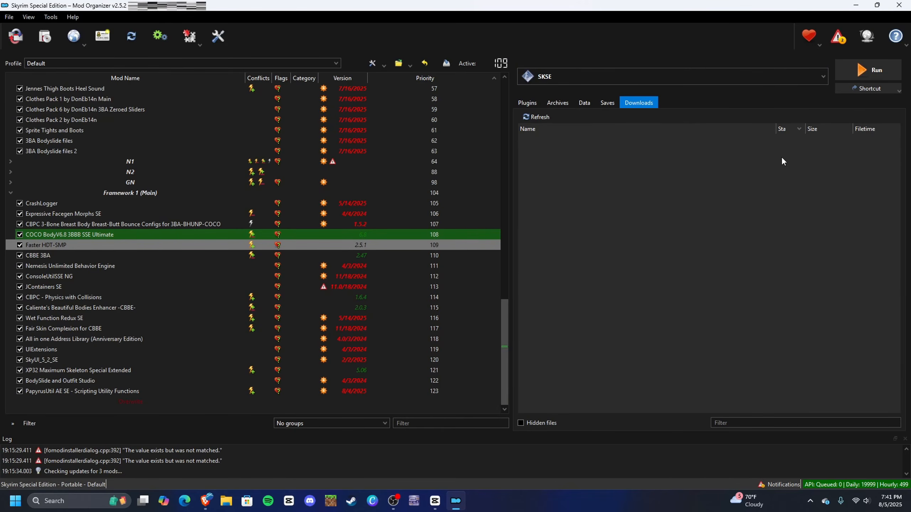
pyautogui.click(766, 80)
pyautogui.click(765, 79)
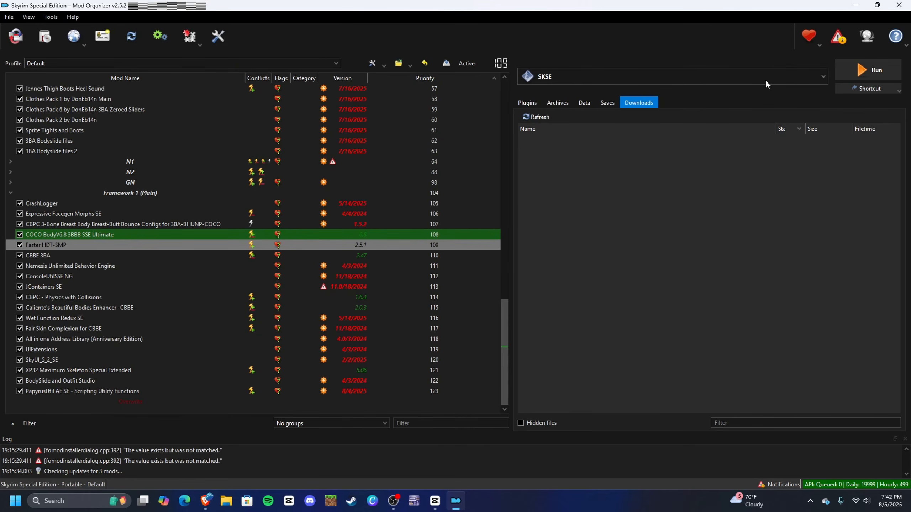
pyautogui.click(855, 71)
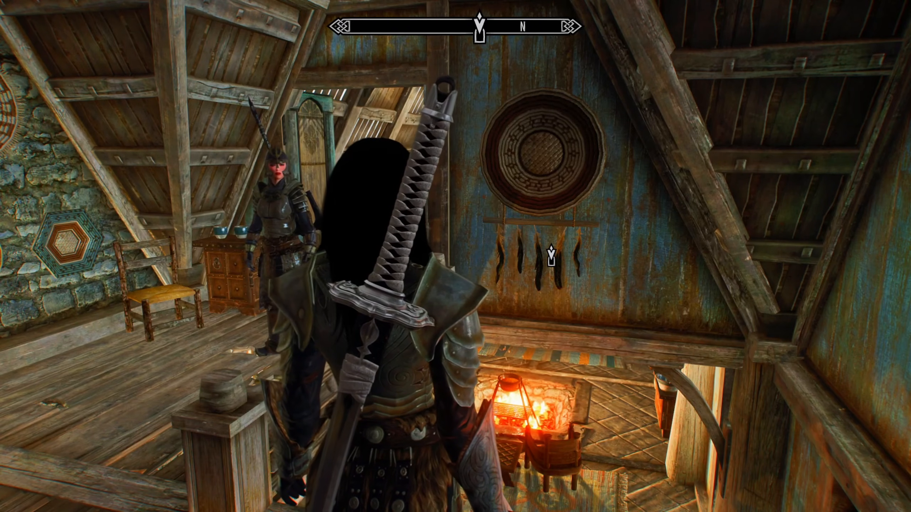
# Step: Check the installed mods in the game's Mod Configuration, view the FSMP settings pages, and return to the System page
pyautogui.press('j')
pyautogui.click(636, 68)
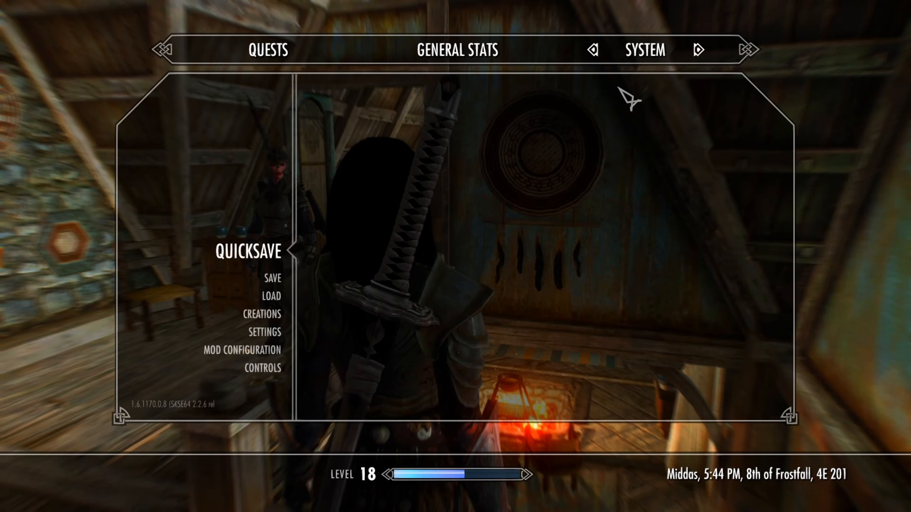
pyautogui.click(284, 358)
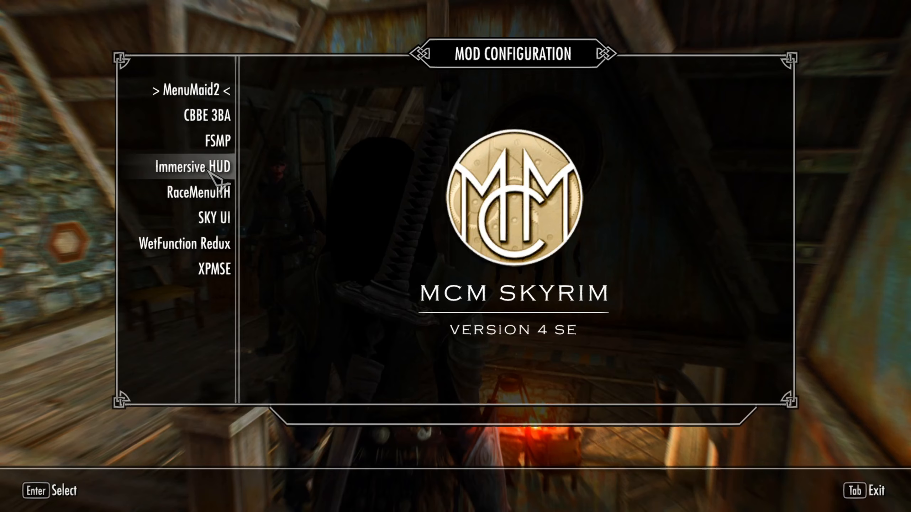
pyautogui.press('Up')
pyautogui.press('Return')
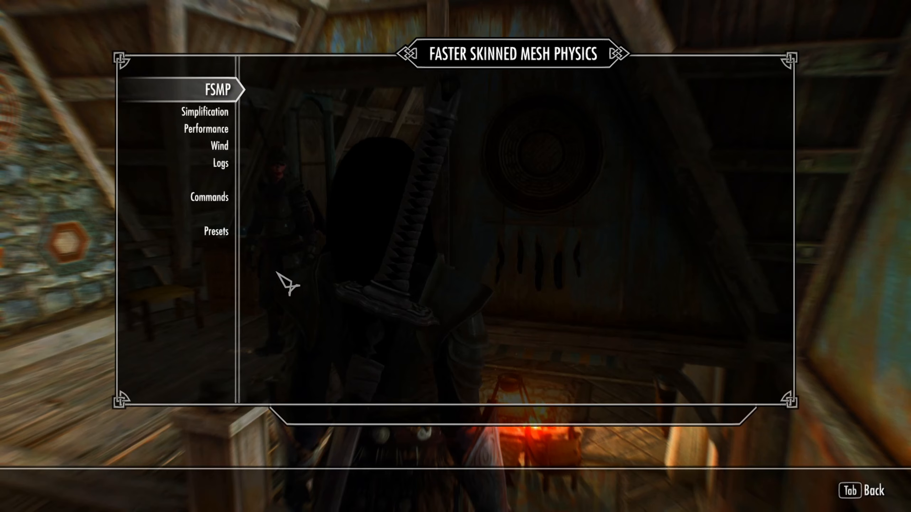
pyautogui.press('Tab')
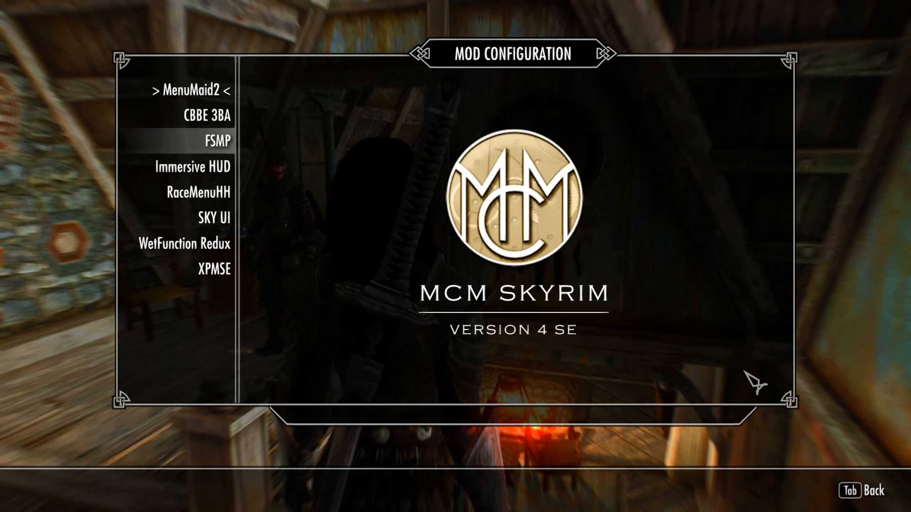
pyautogui.press('Tab')
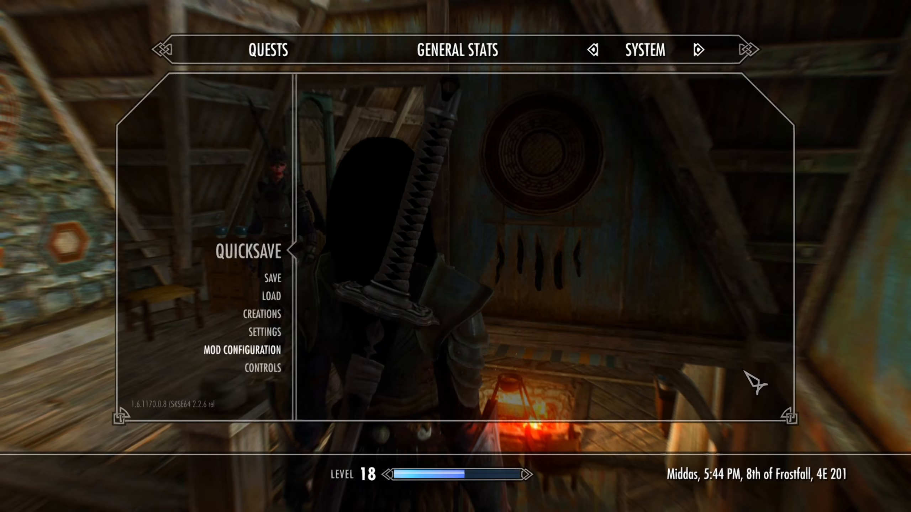
# Step: Open the ReShade overlay in the game to view its effects list, and close it again
pyautogui.press('Home')
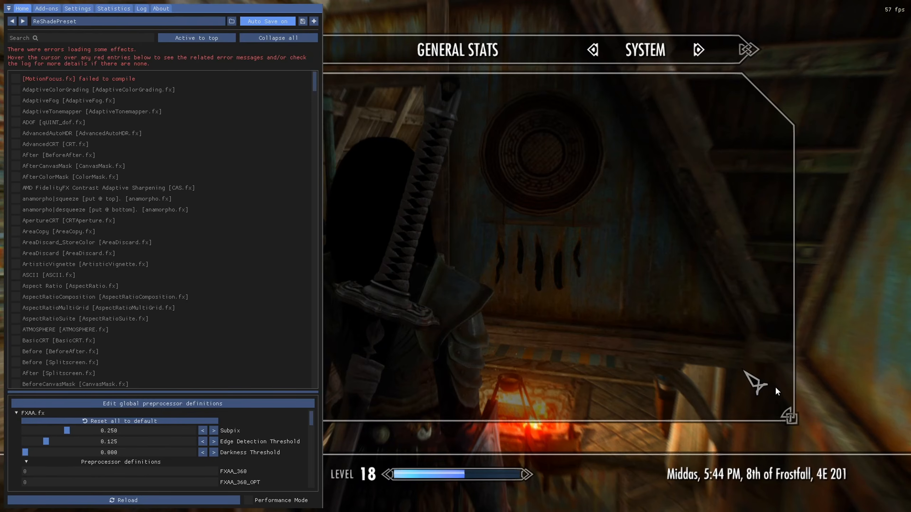
pyautogui.press('Home')
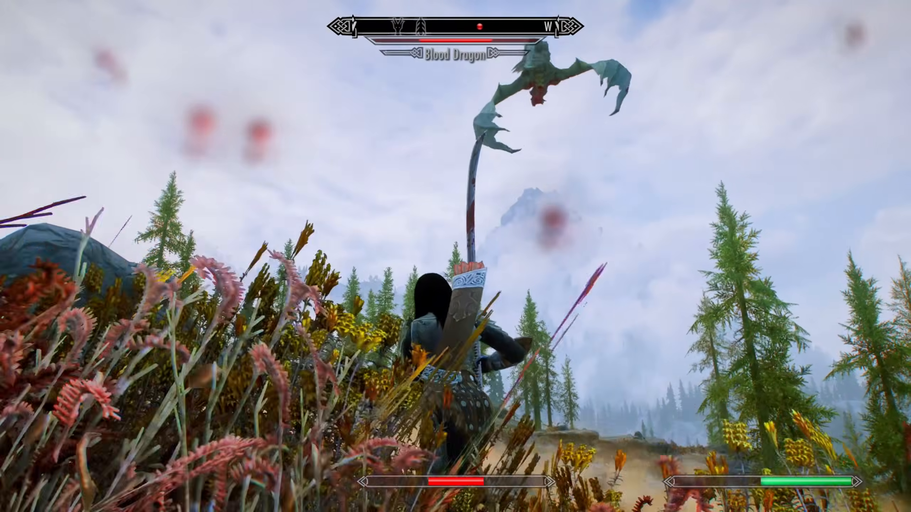
pyautogui.press('Tab')
pyautogui.press('Right')
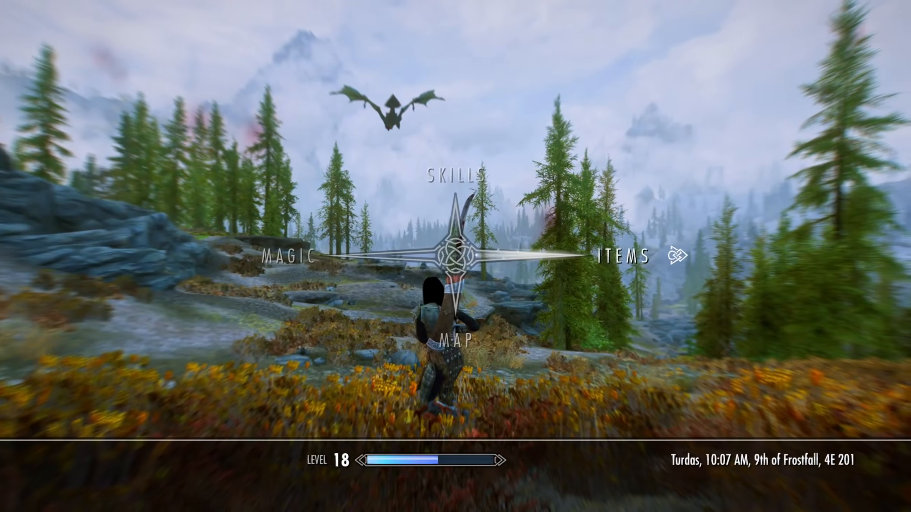
pyautogui.press('Tab')
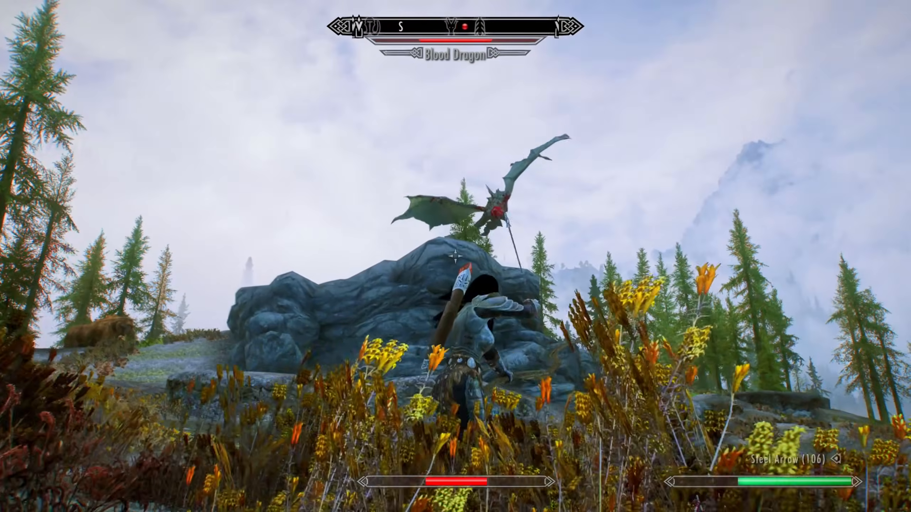
pyautogui.press('f')
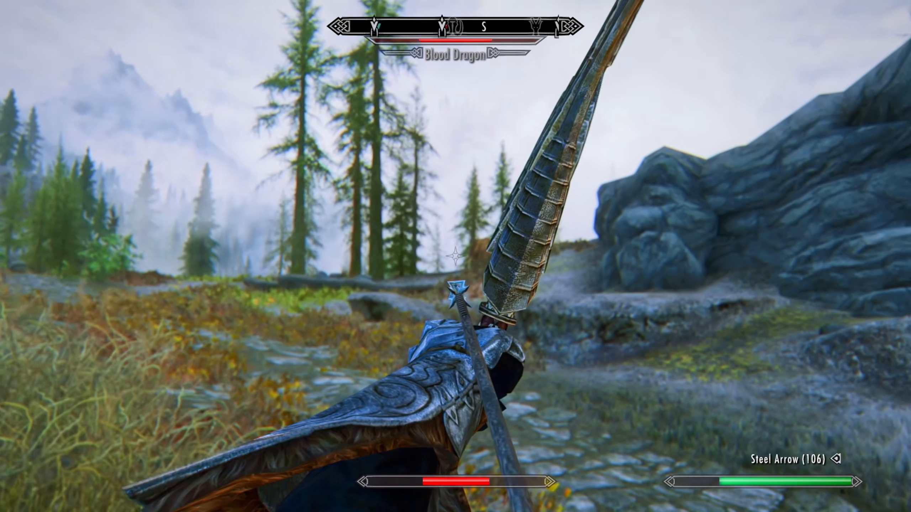
pyautogui.click(456, 256)
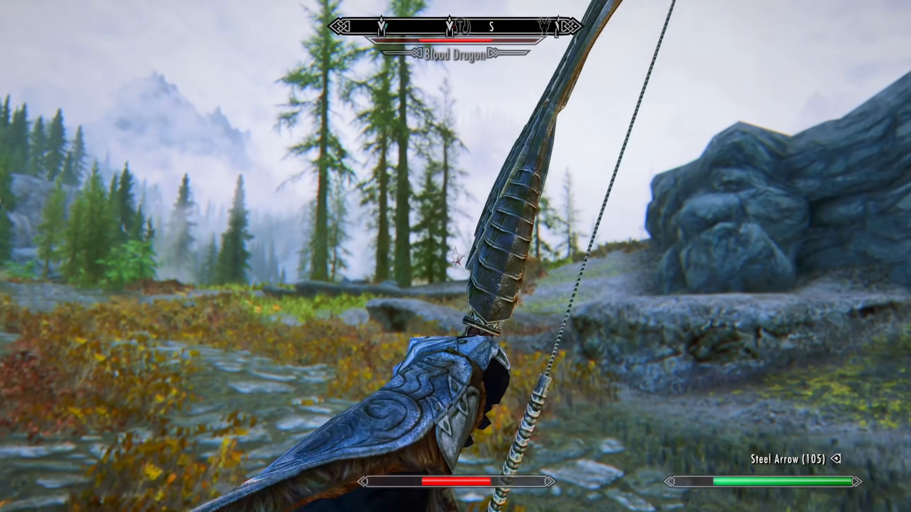
pyautogui.press('w')
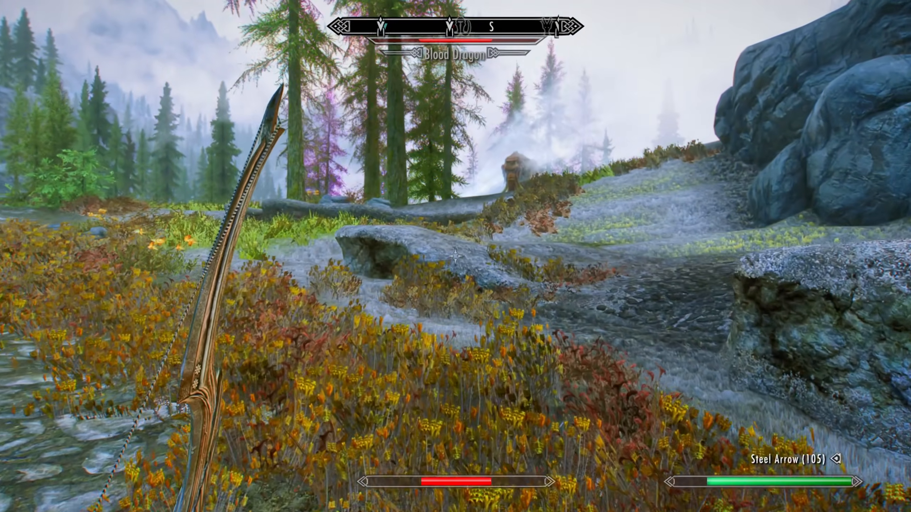
pyautogui.press('w')
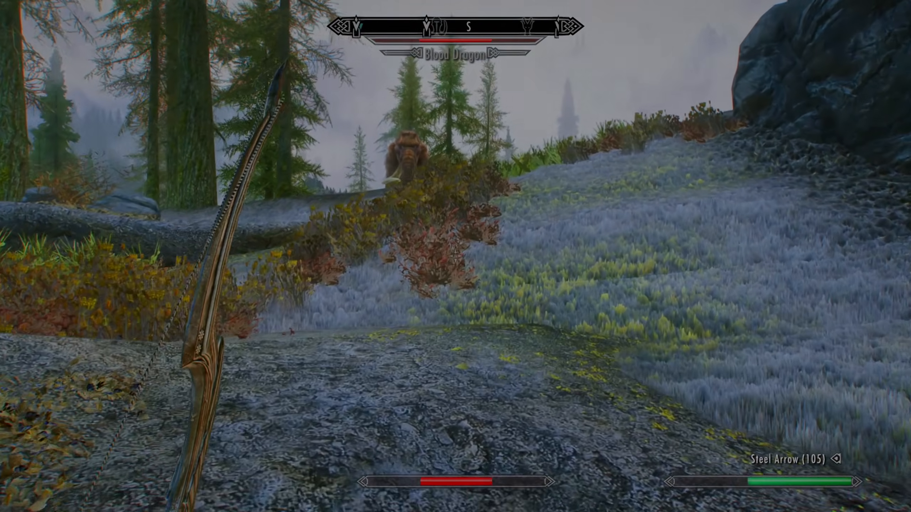